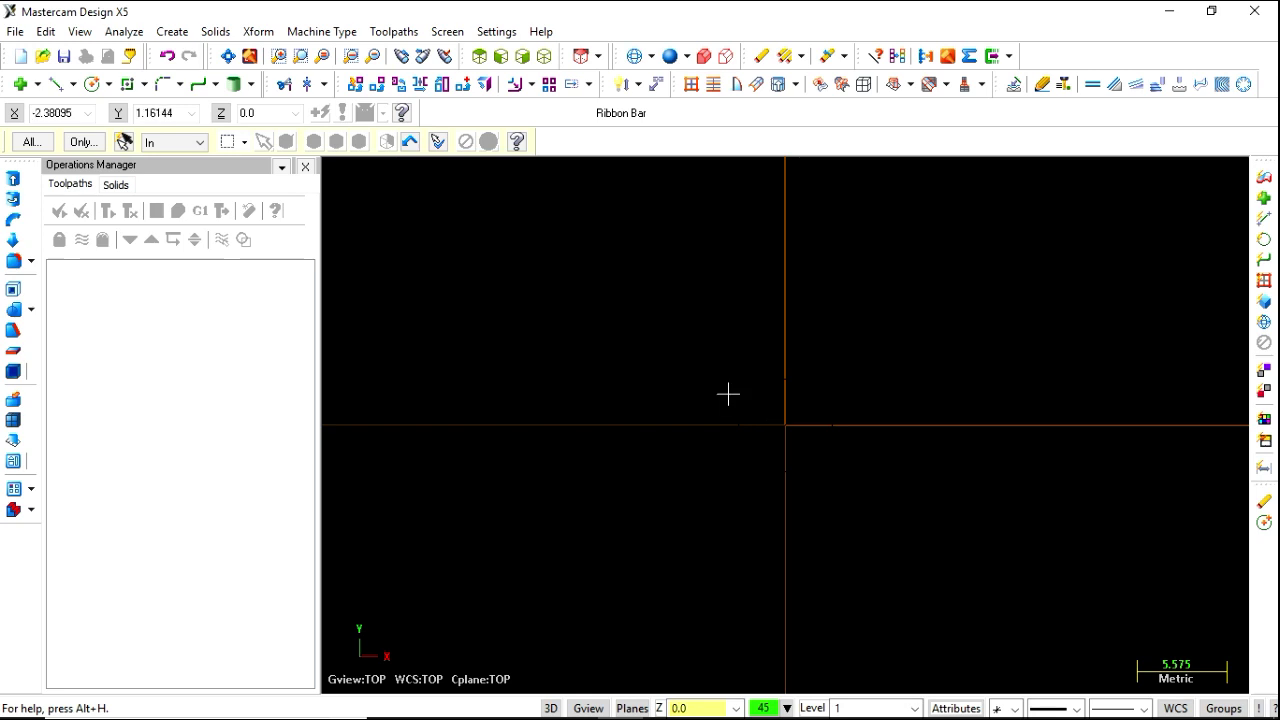
Open the Solids menu to browse its commands.
left_click(201, 32)
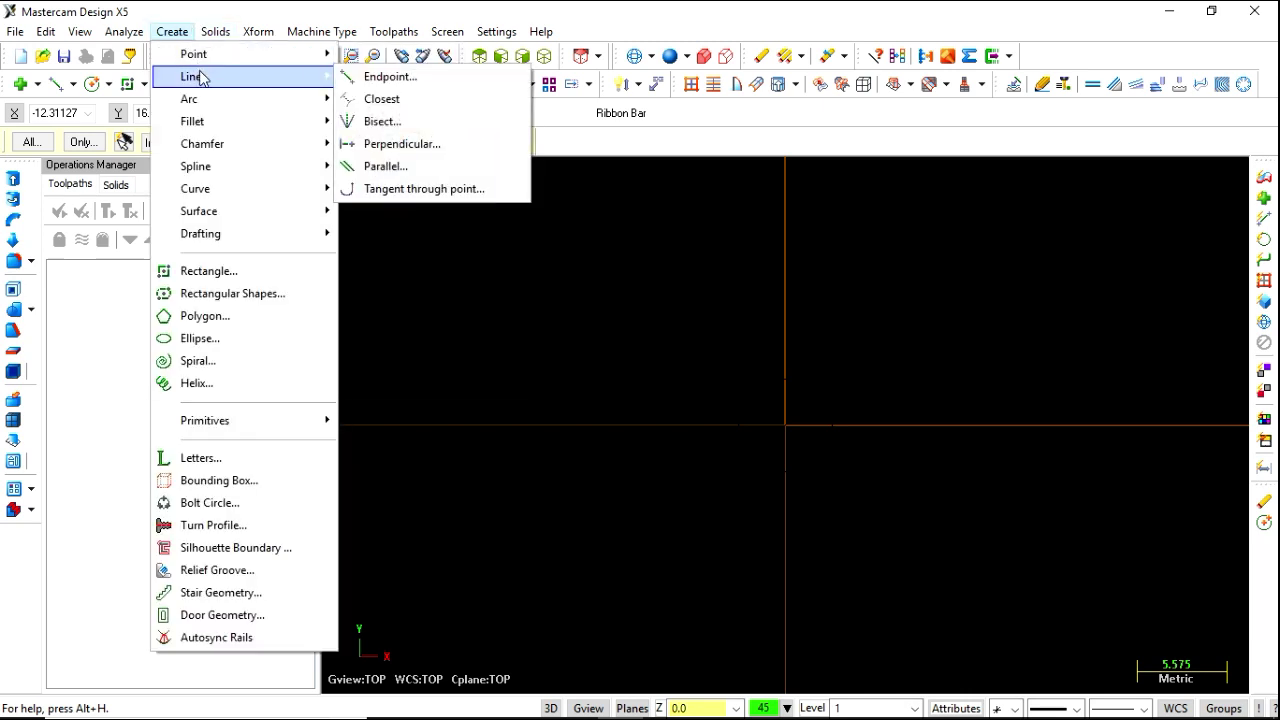
mouse_move(190, 99)
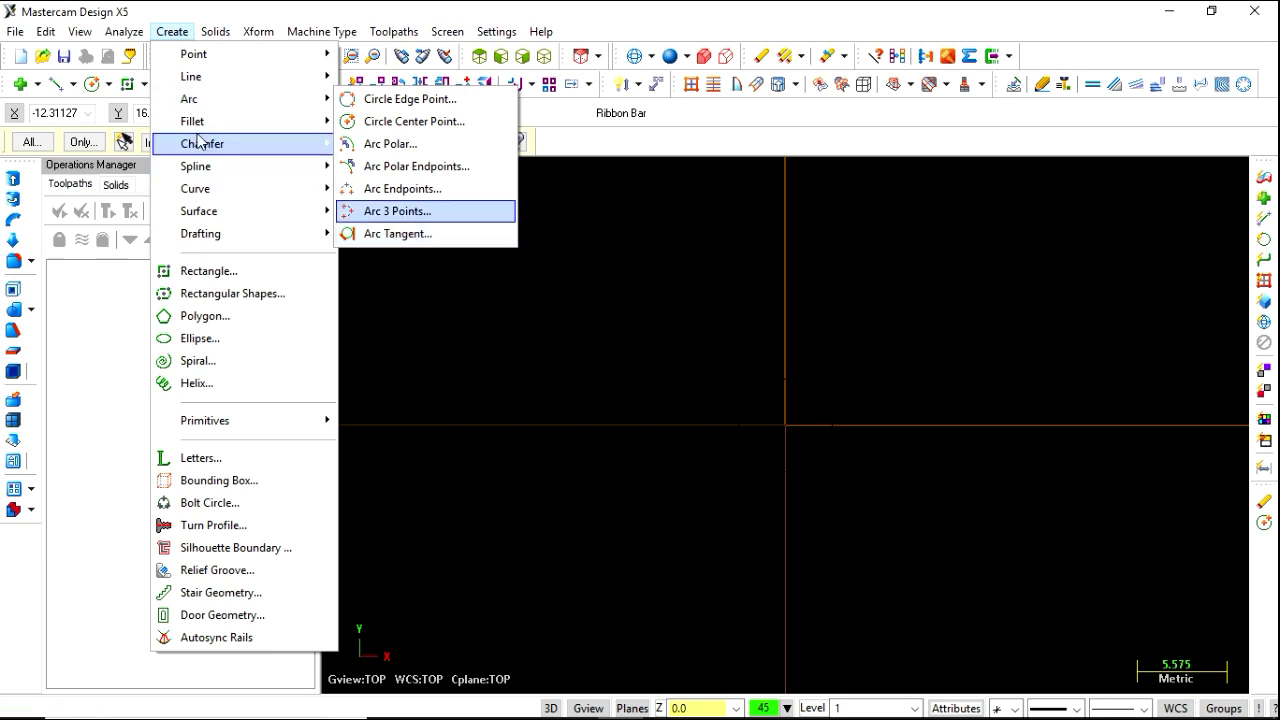
Draw a center-point circle at the origin with radius 50 (diameter 100).
left_click(107, 85)
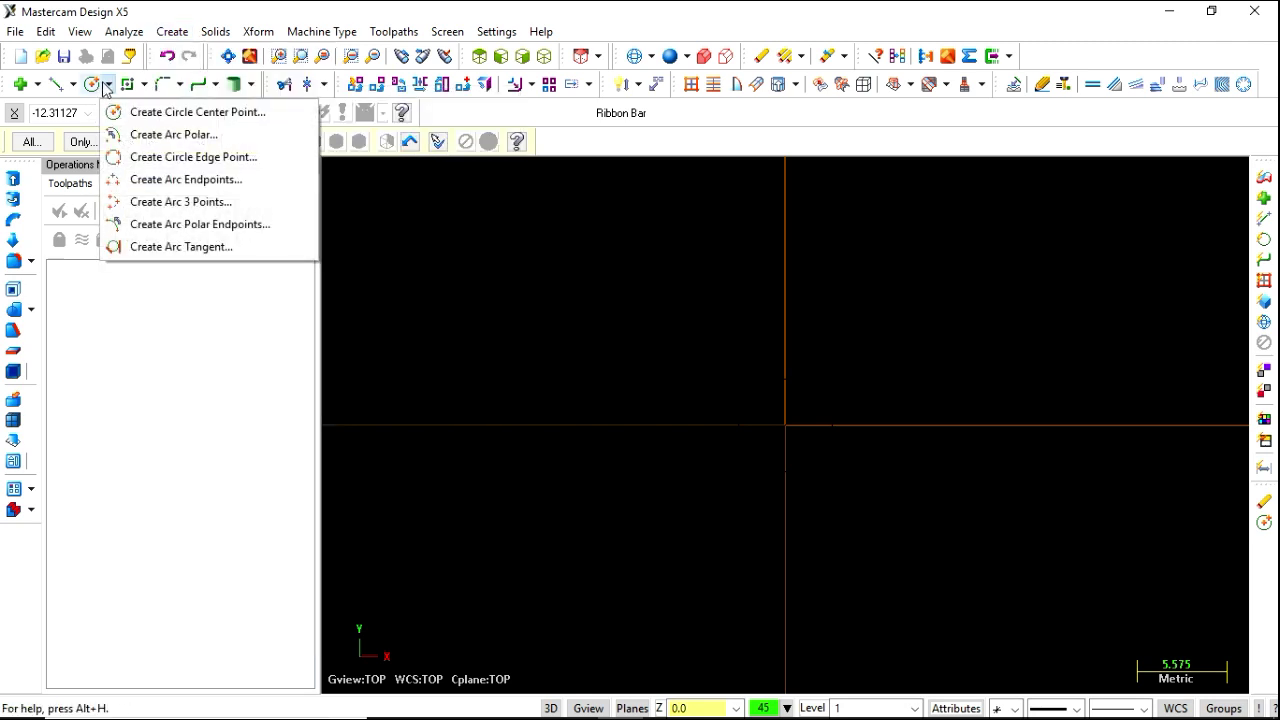
left_click(153, 121)
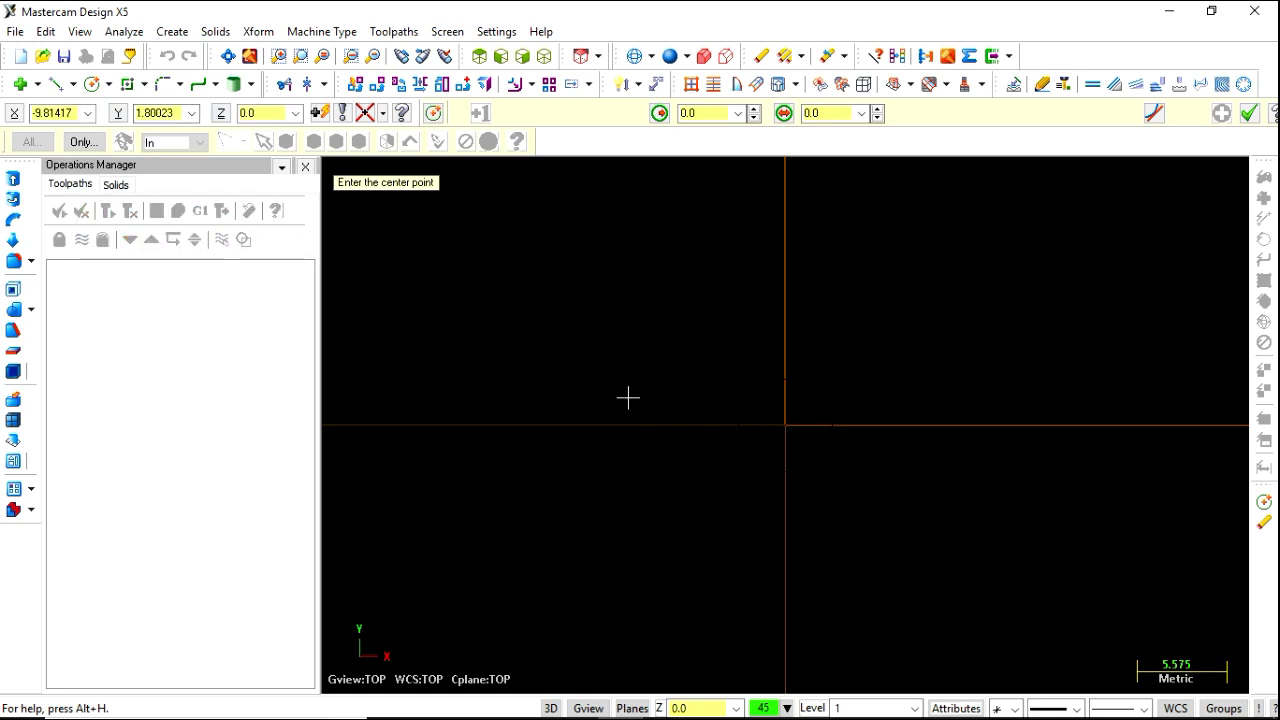
left_click(785, 425)
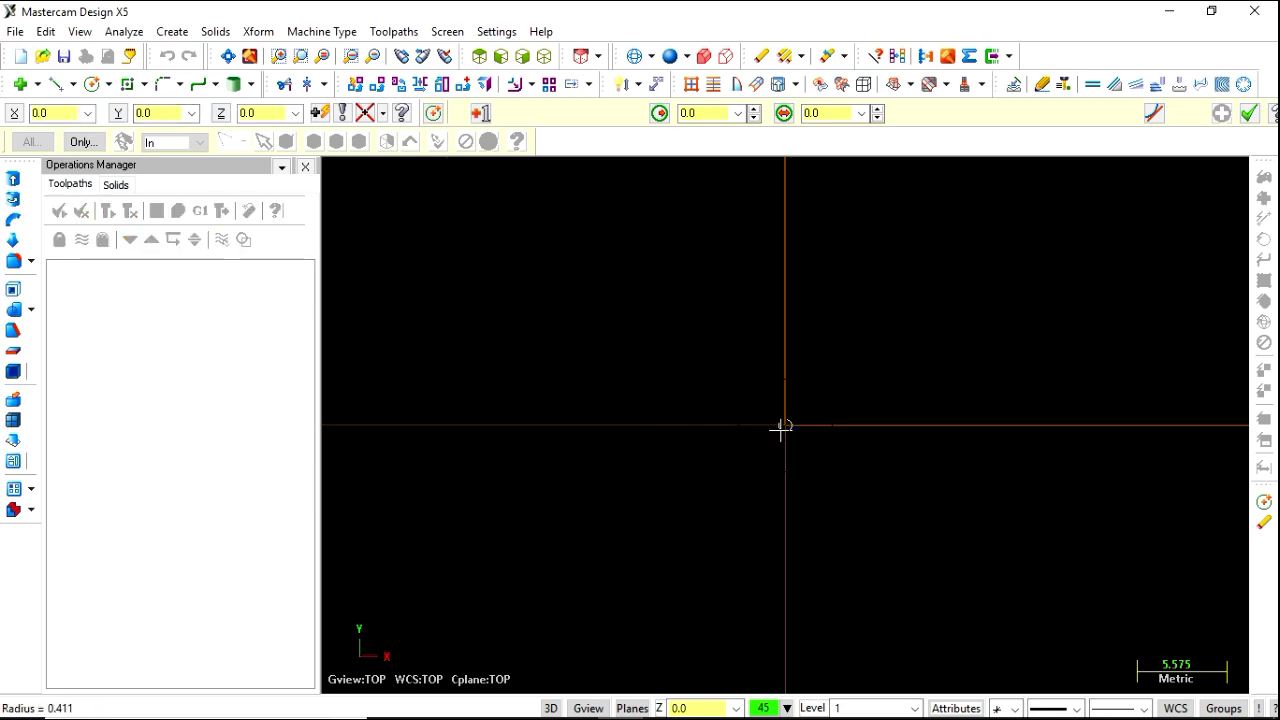
left_click(829, 519)
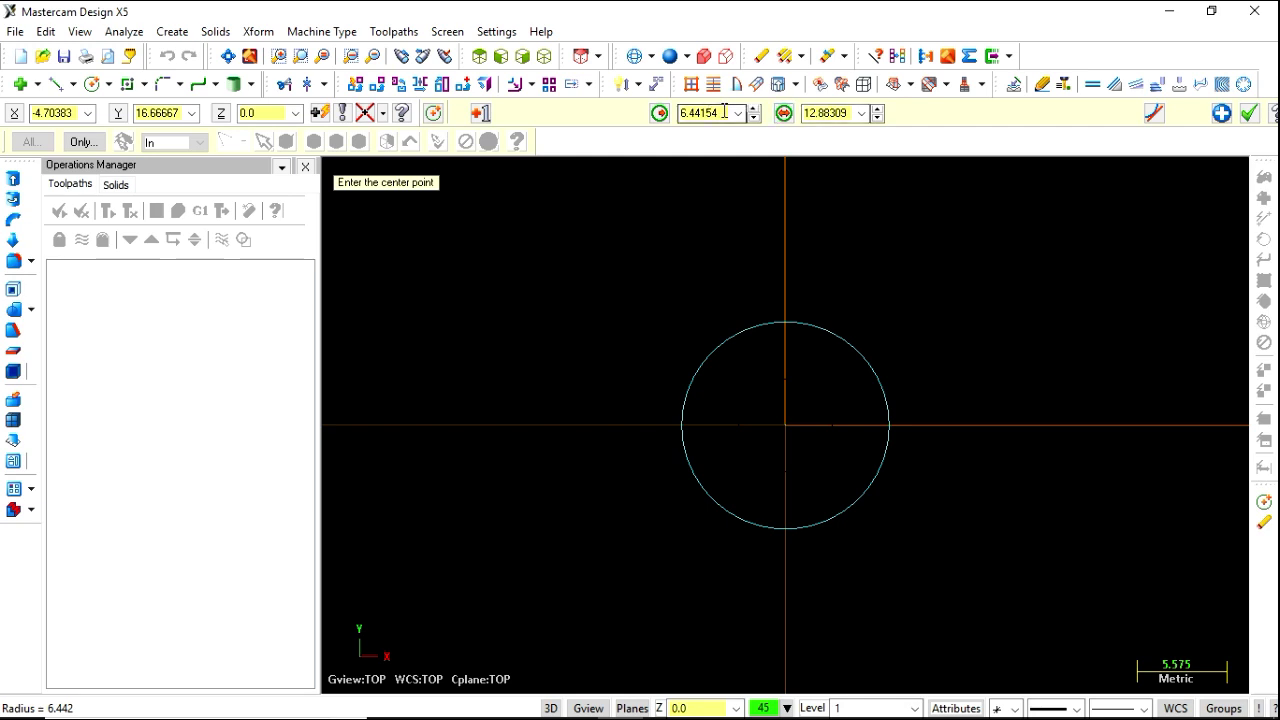
left_click(668, 114)
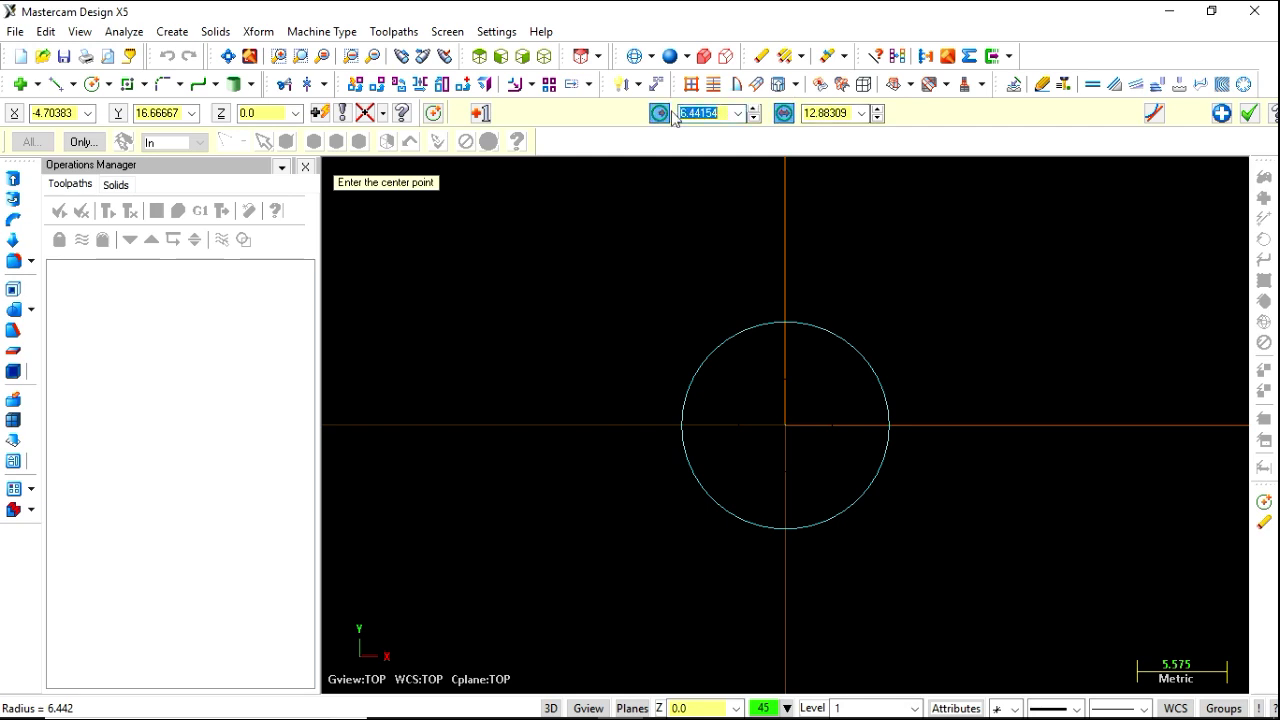
type("50")
key("Return")
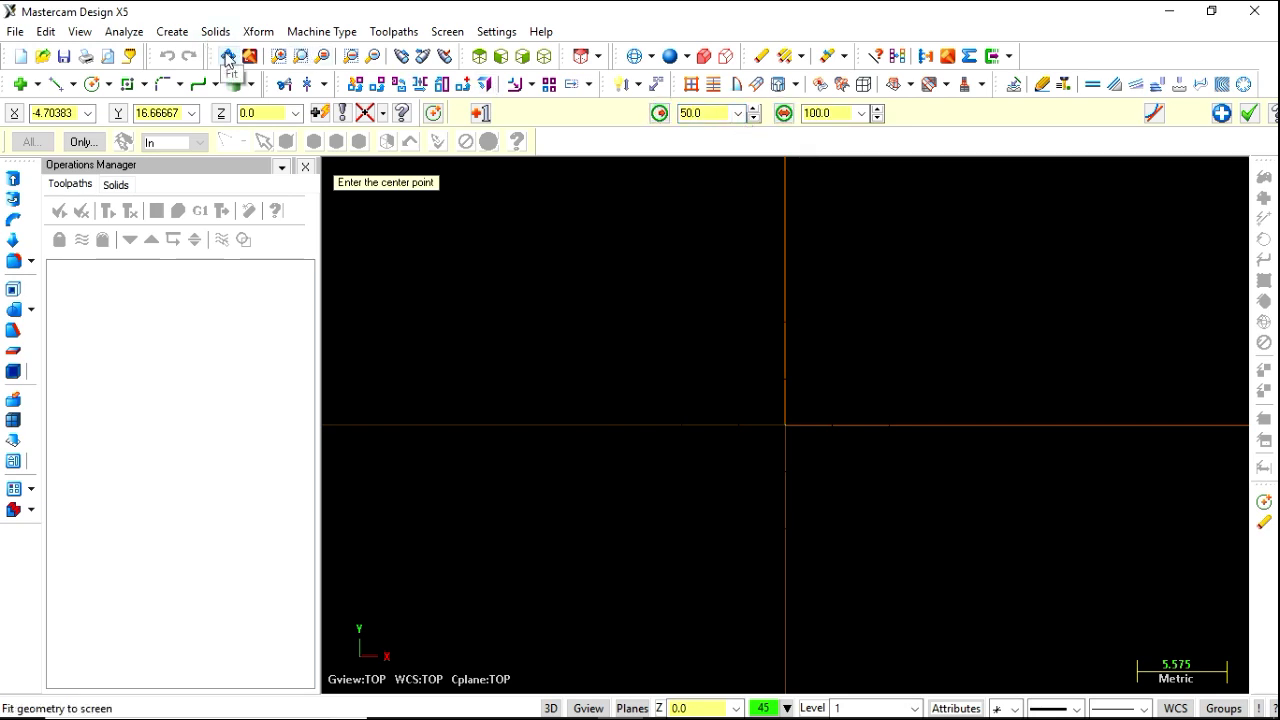
Fit the view, add a concentric radius-10 circle at the origin, then clear both circles.
left_click(228, 56)
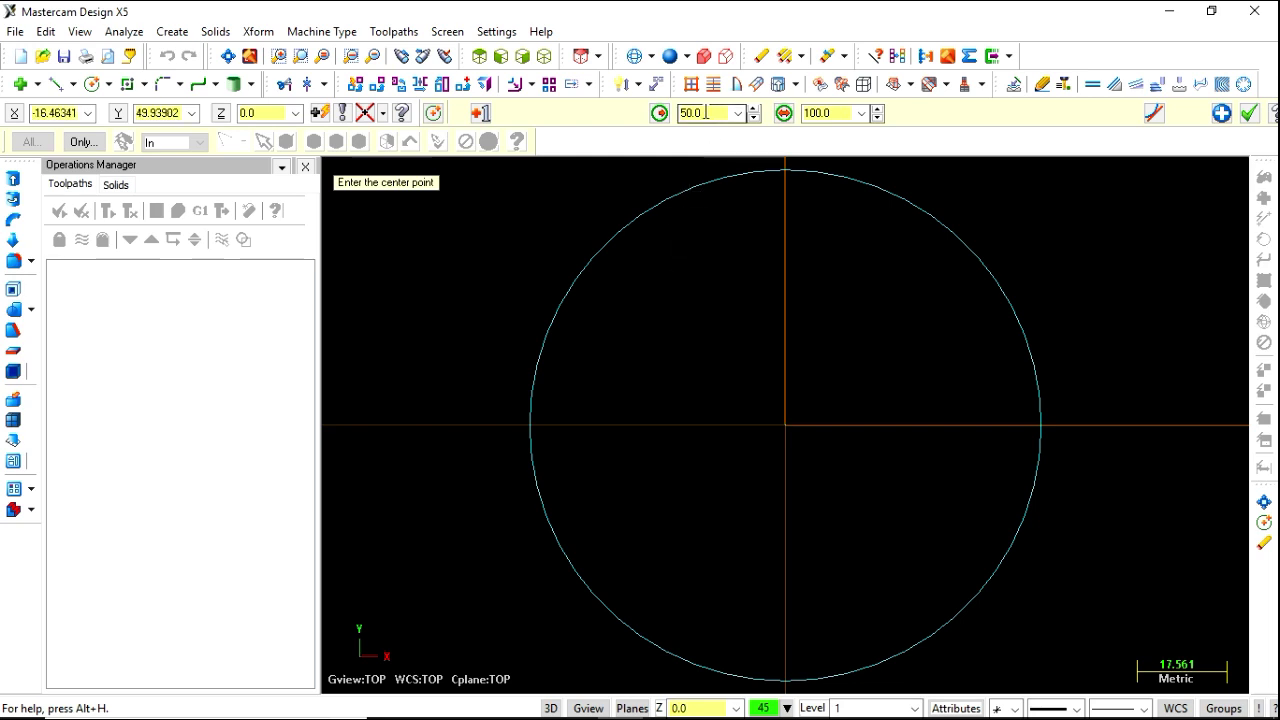
left_click(108, 86)
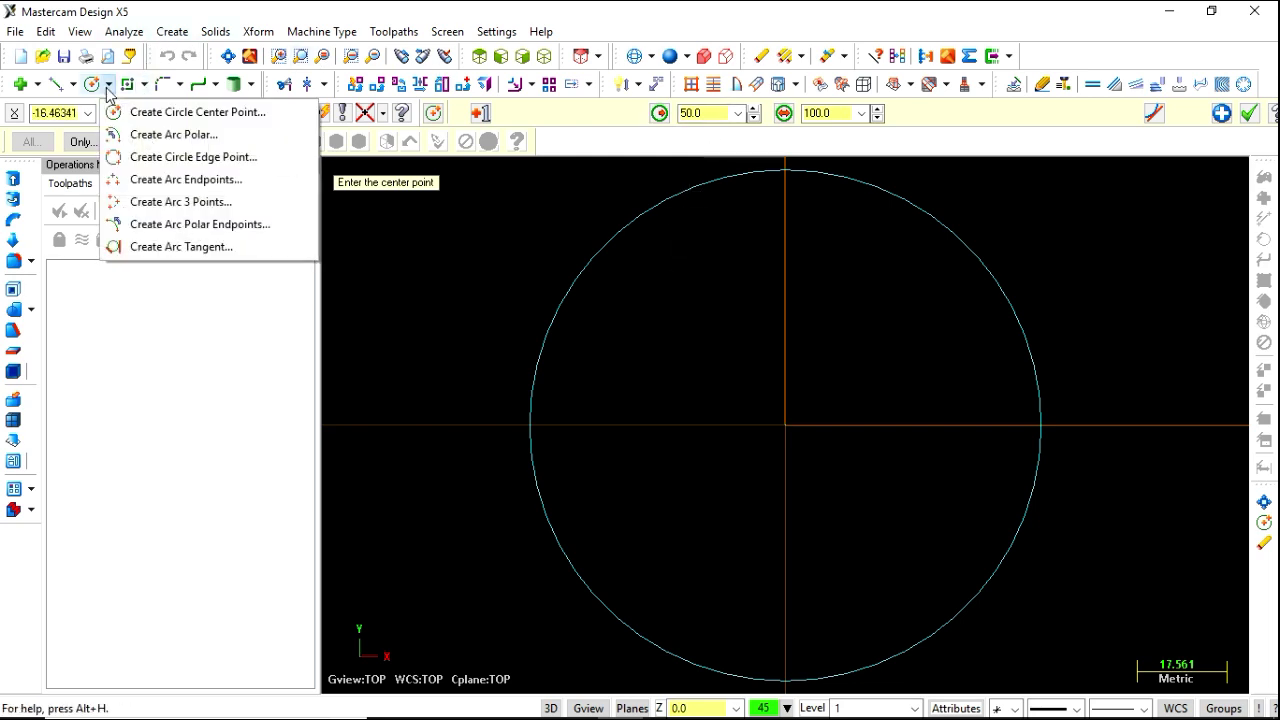
left_click(190, 112)
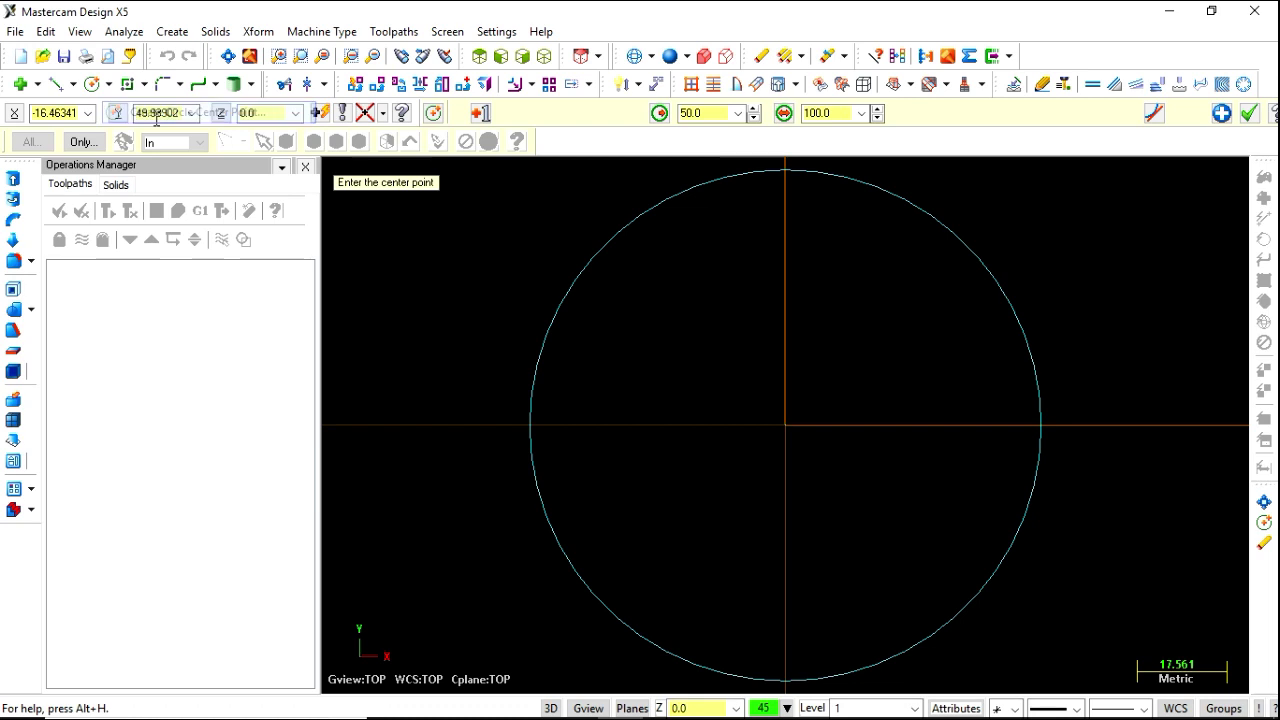
left_click(785, 425)
left_click(835, 477)
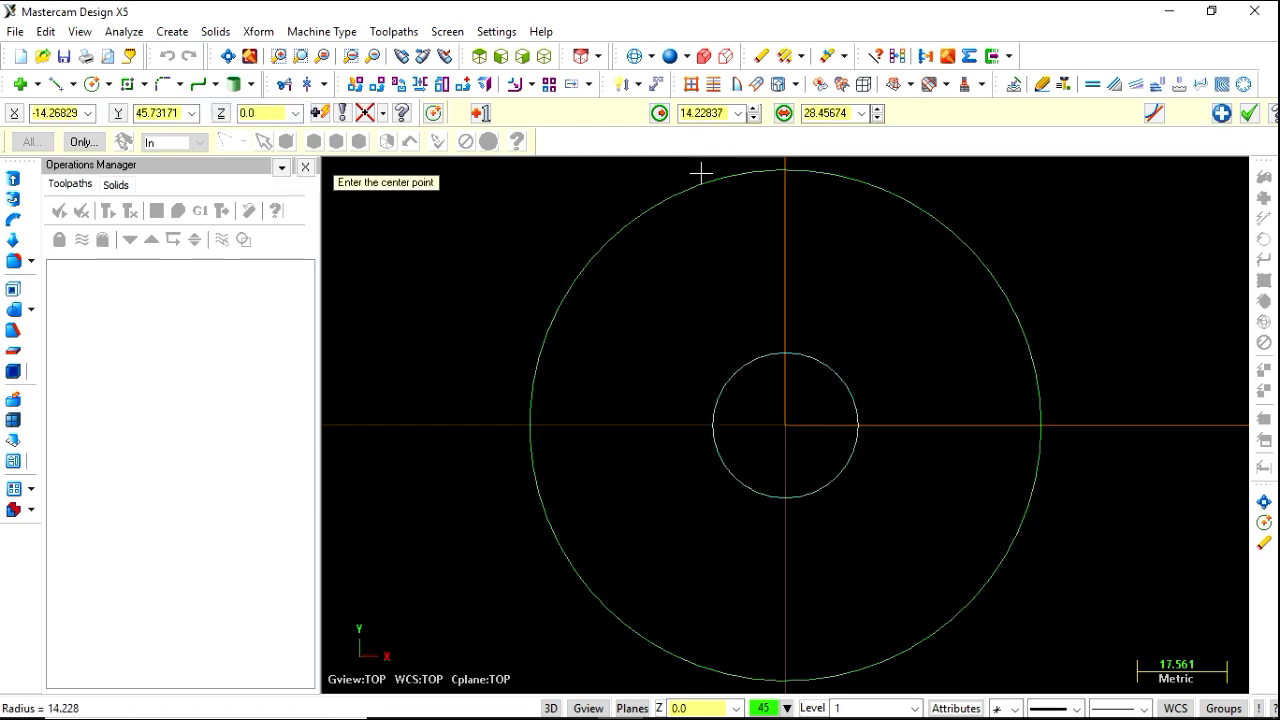
left_click(706, 110)
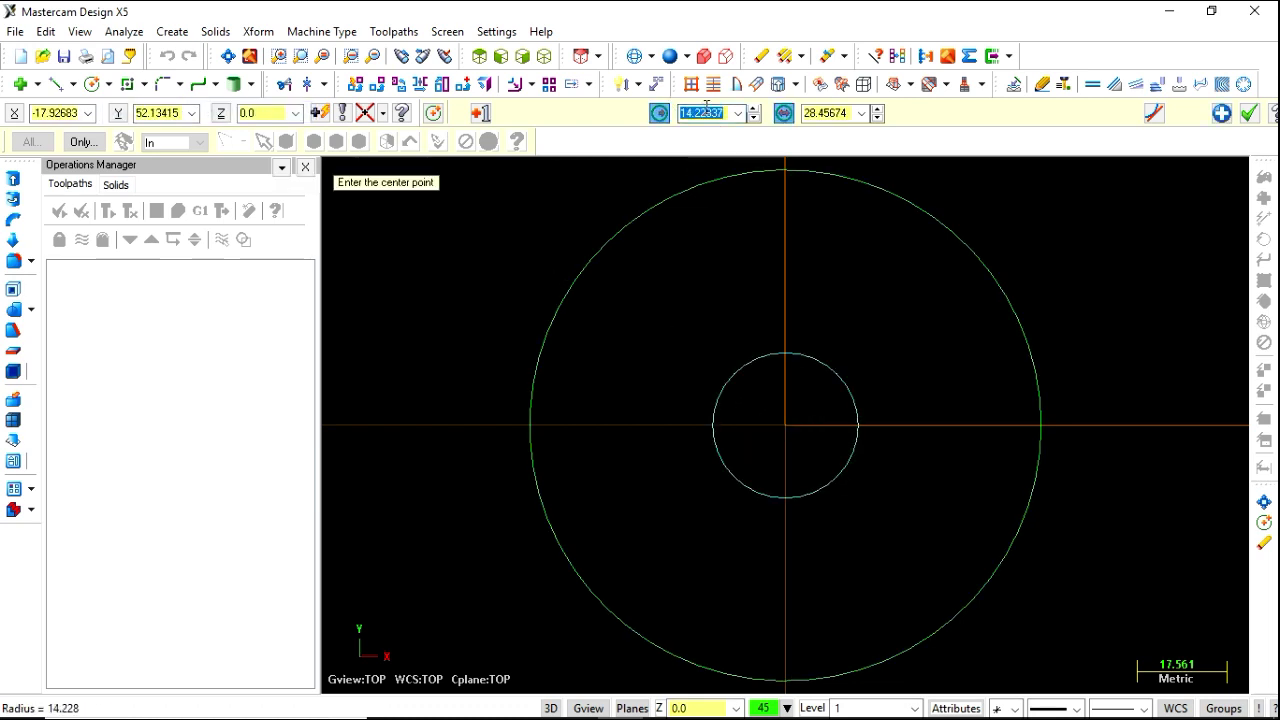
type("10")
key("Return")
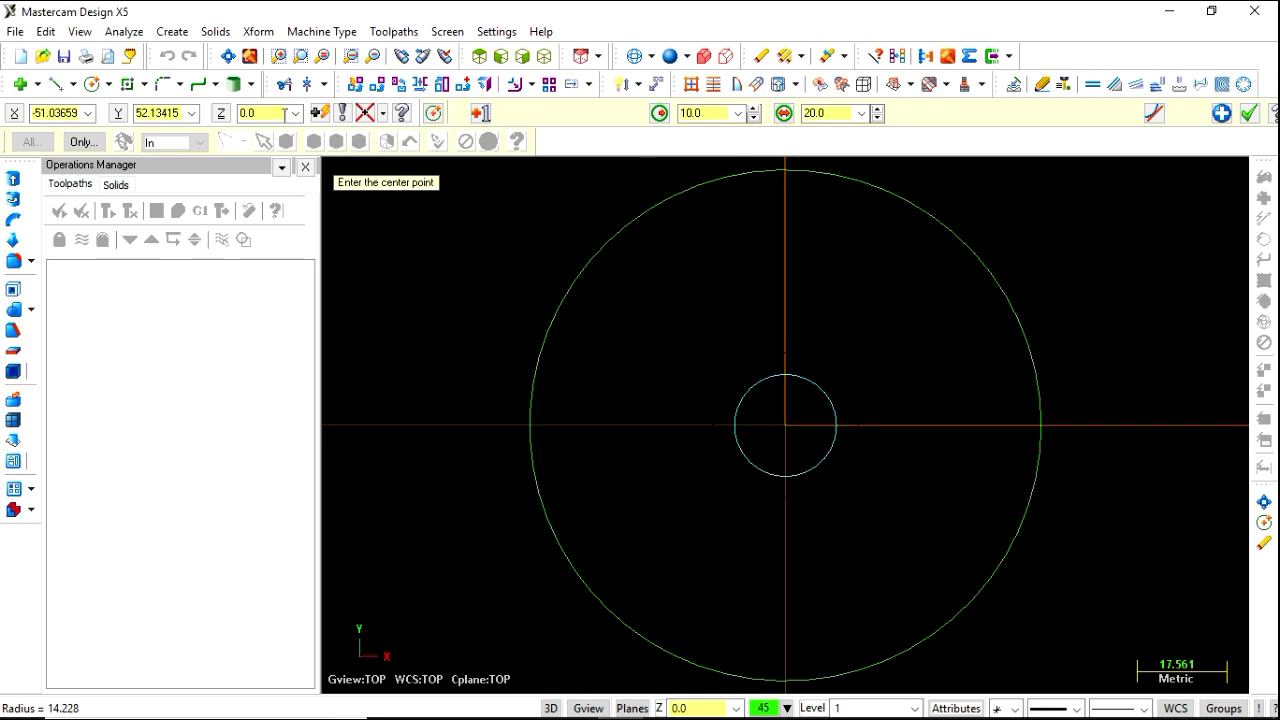
key("Escape")
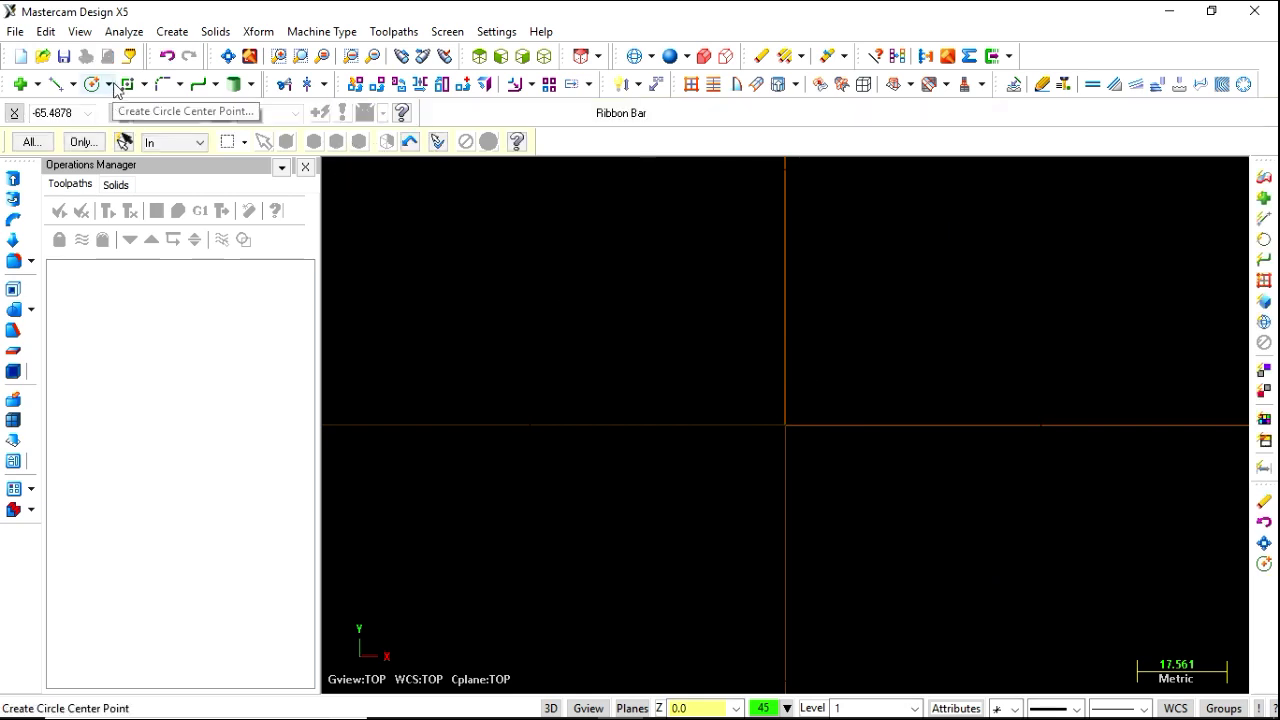
Draw two endpoint lines meeting at an apex left of the origin, forming a sideways V.
left_click(110, 85)
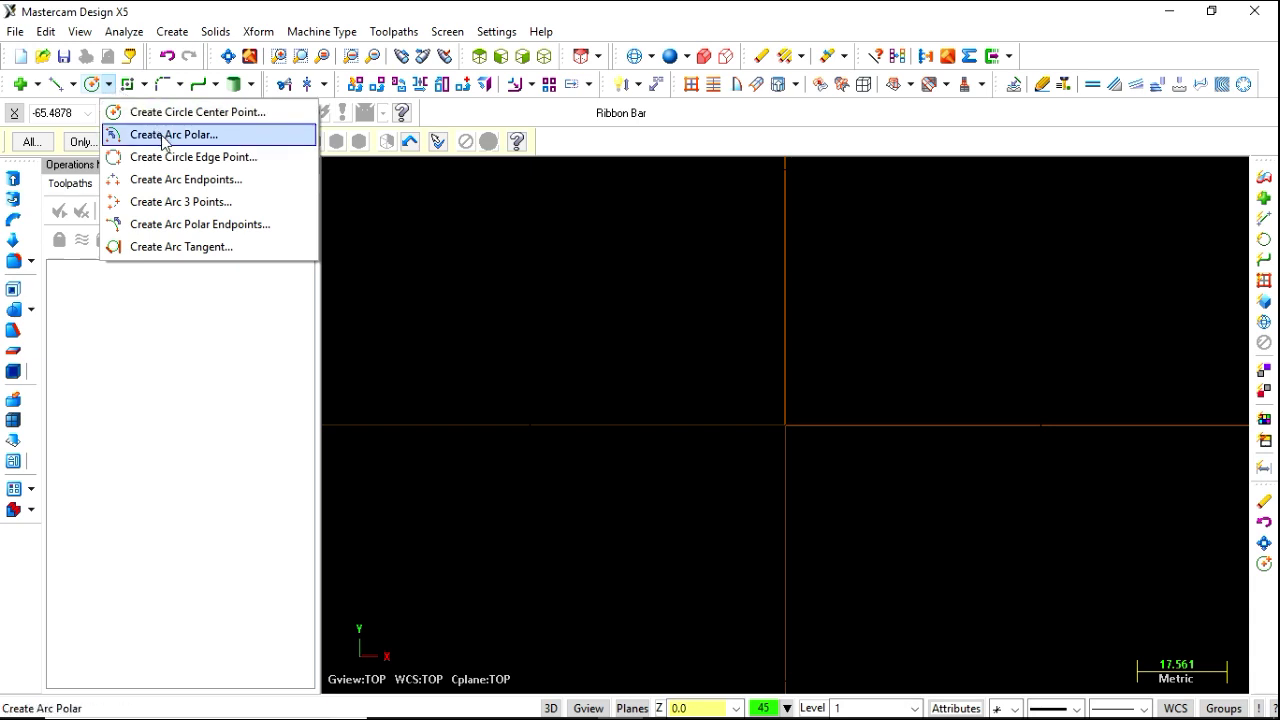
left_click(66, 88)
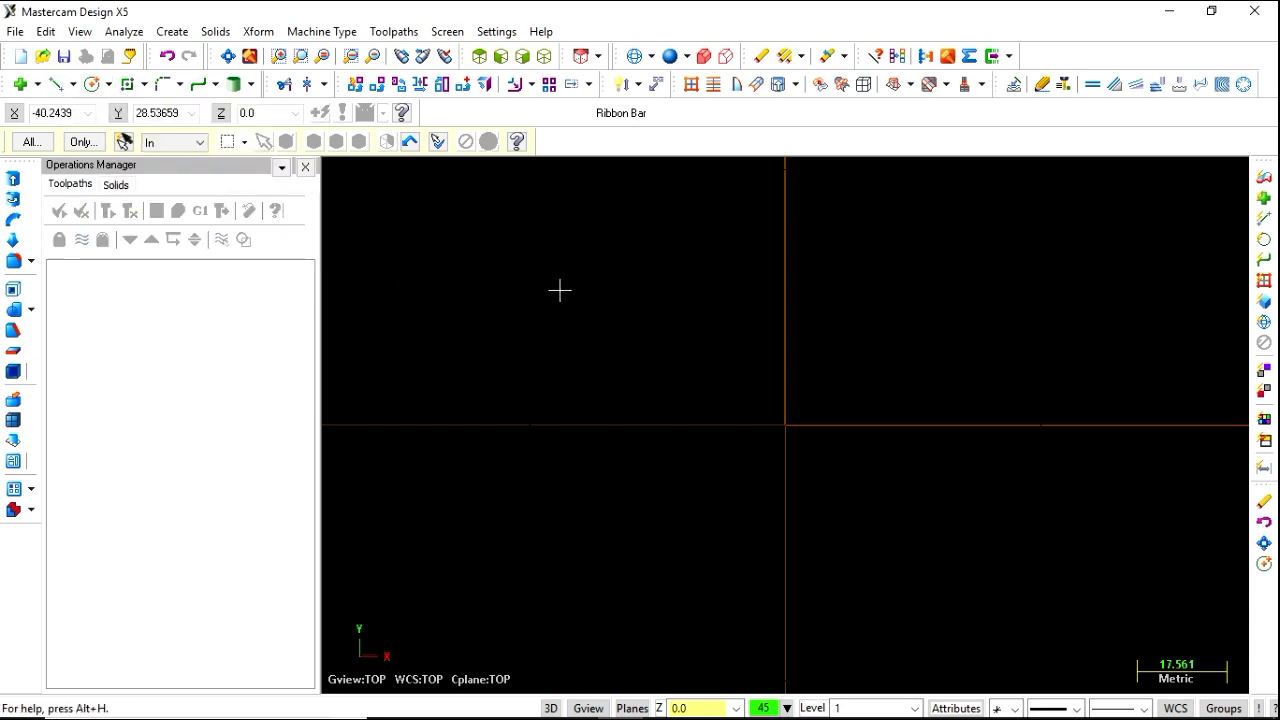
left_click(52, 86)
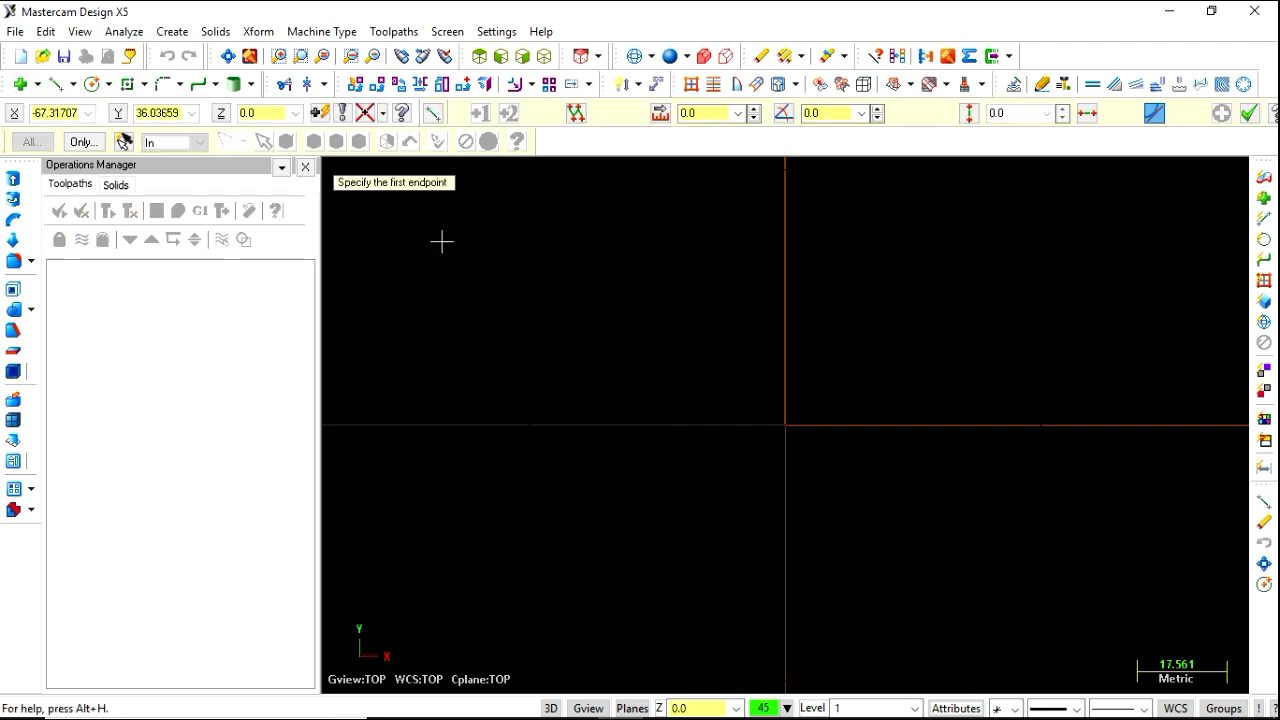
left_click(625, 265)
left_click(437, 360)
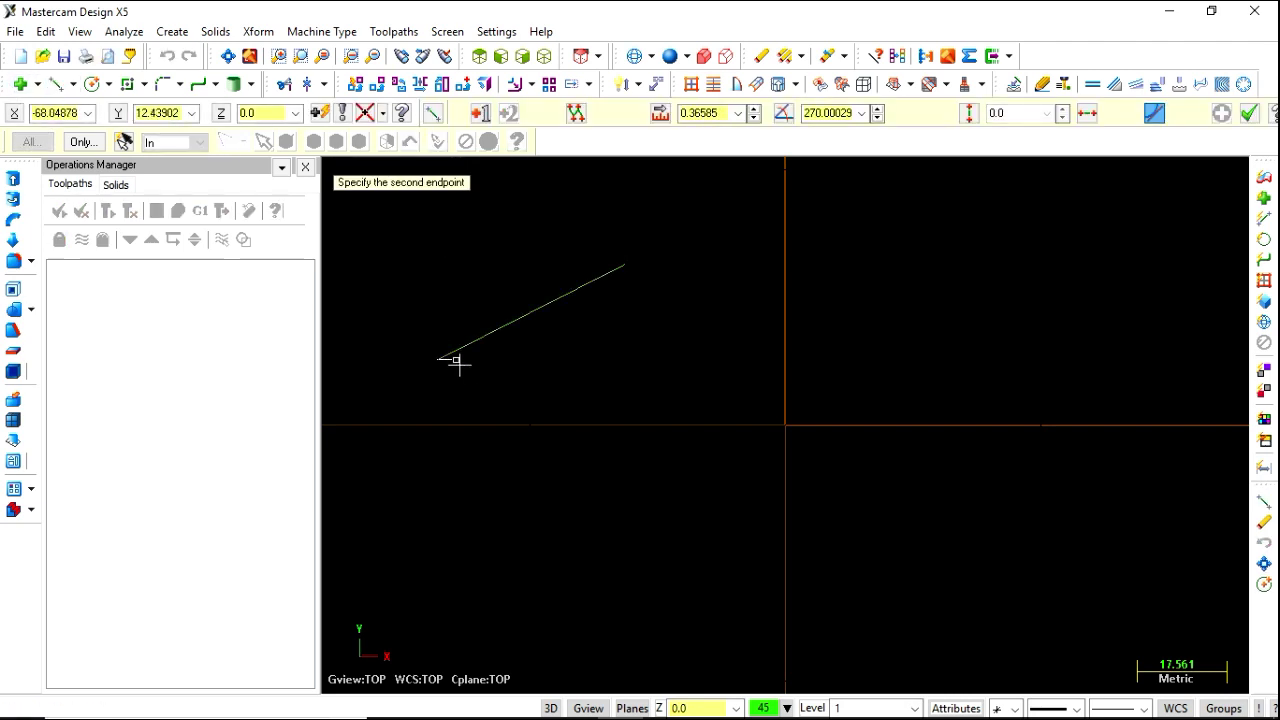
left_click(630, 404)
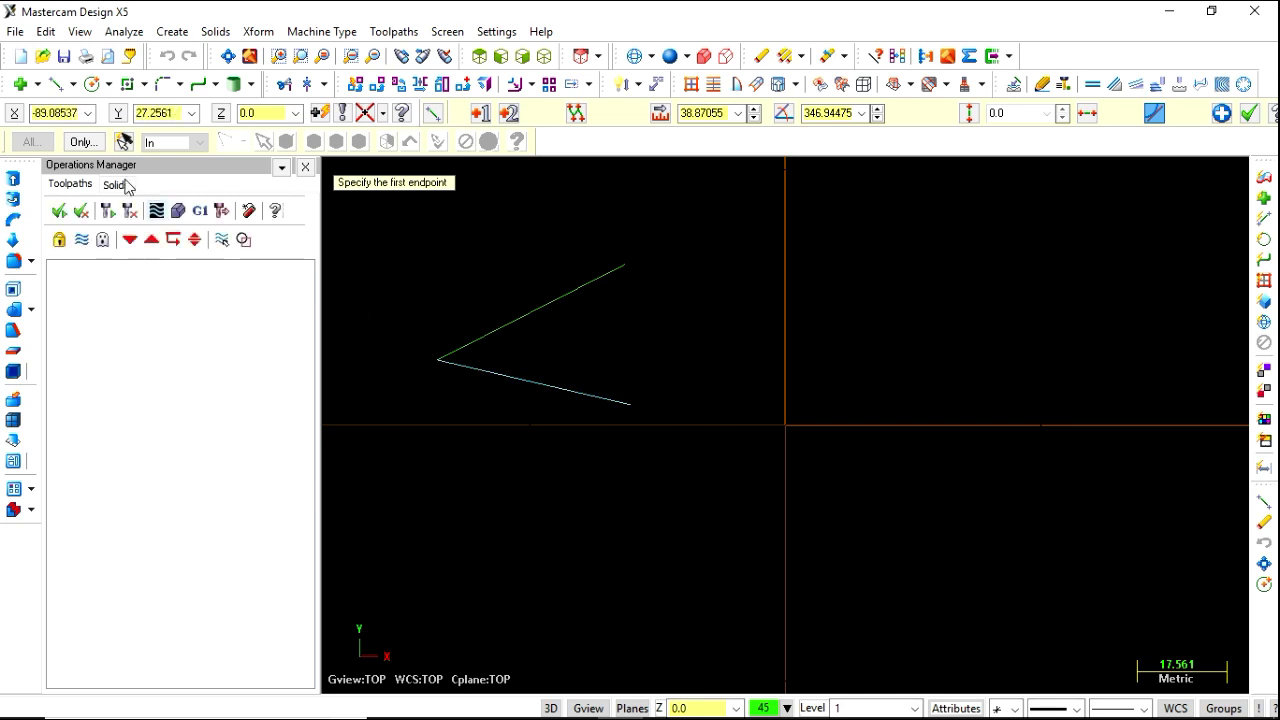
left_click(108, 85)
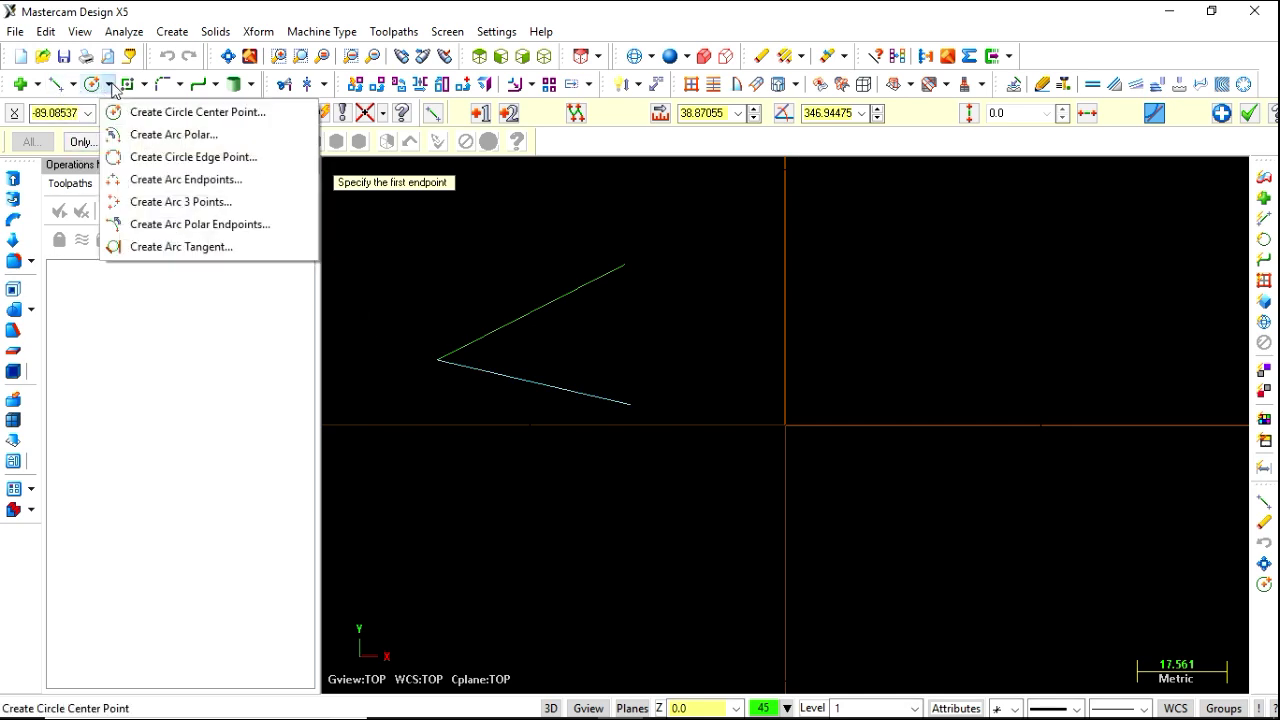
Draw a polar arc of radius 38.87 centred on the V apex, sweeping 346.94° to 43.85°.
left_click(160, 134)
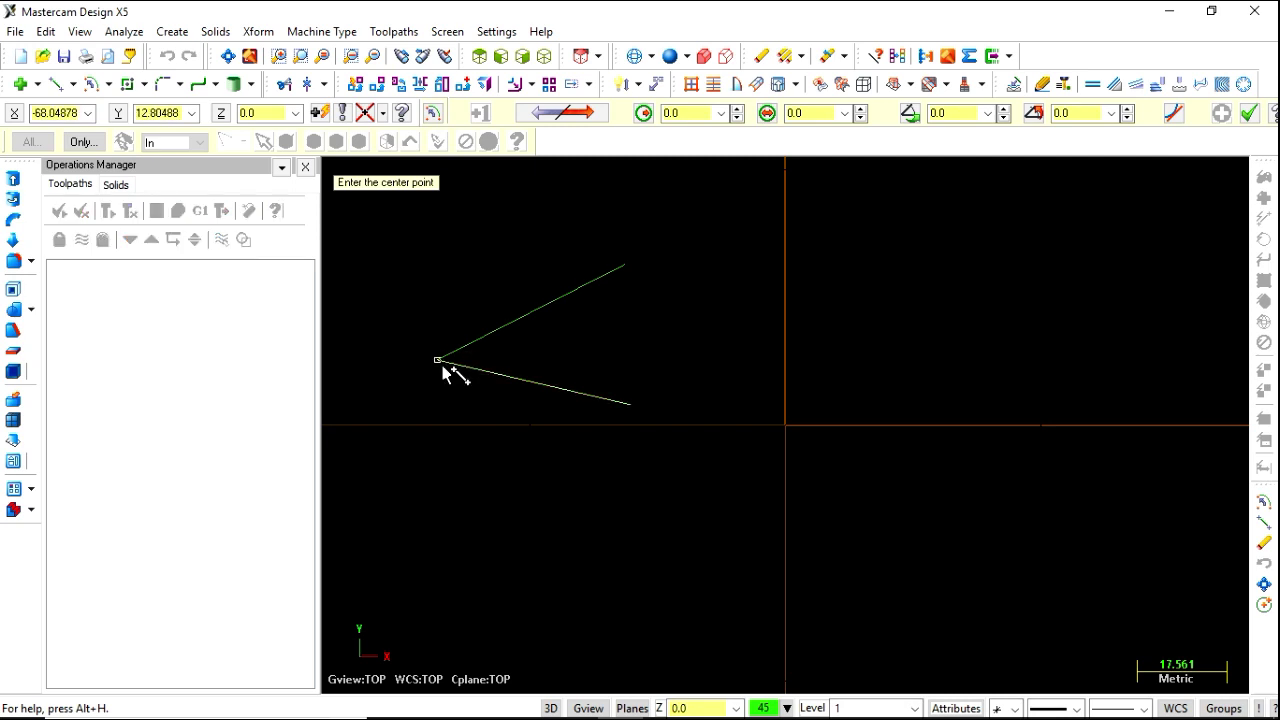
left_click(439, 361)
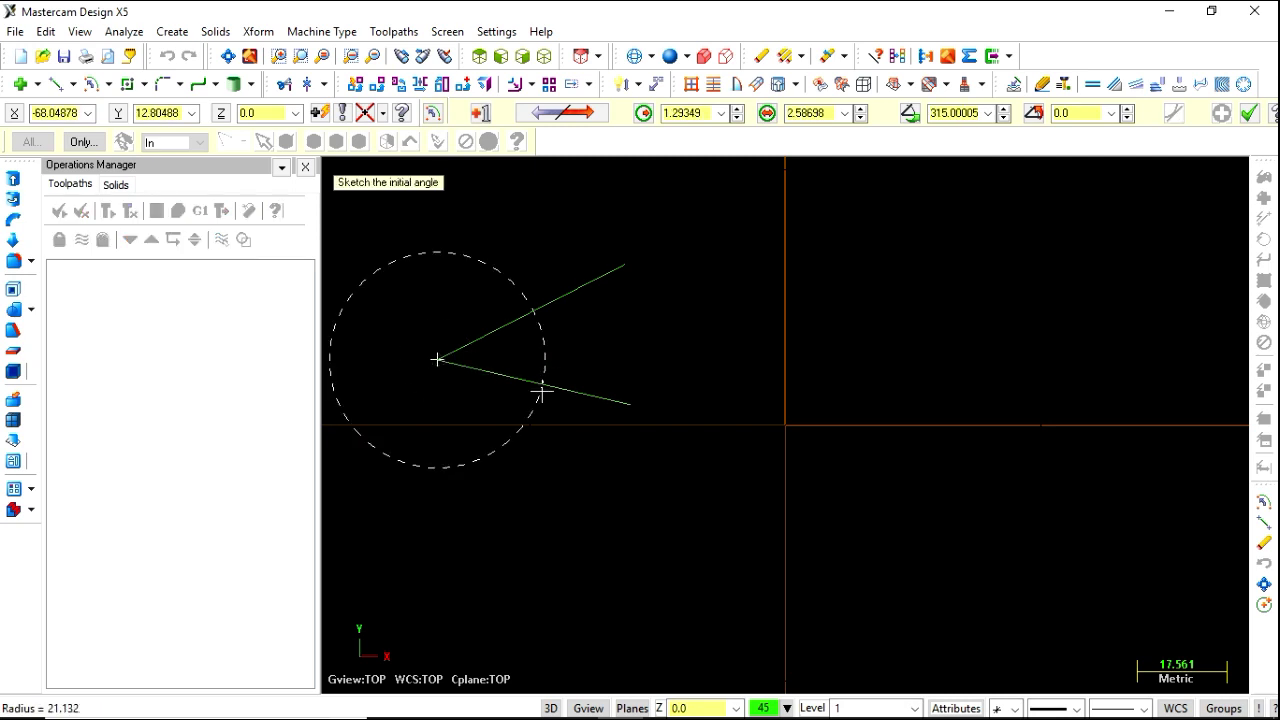
left_click(630, 404)
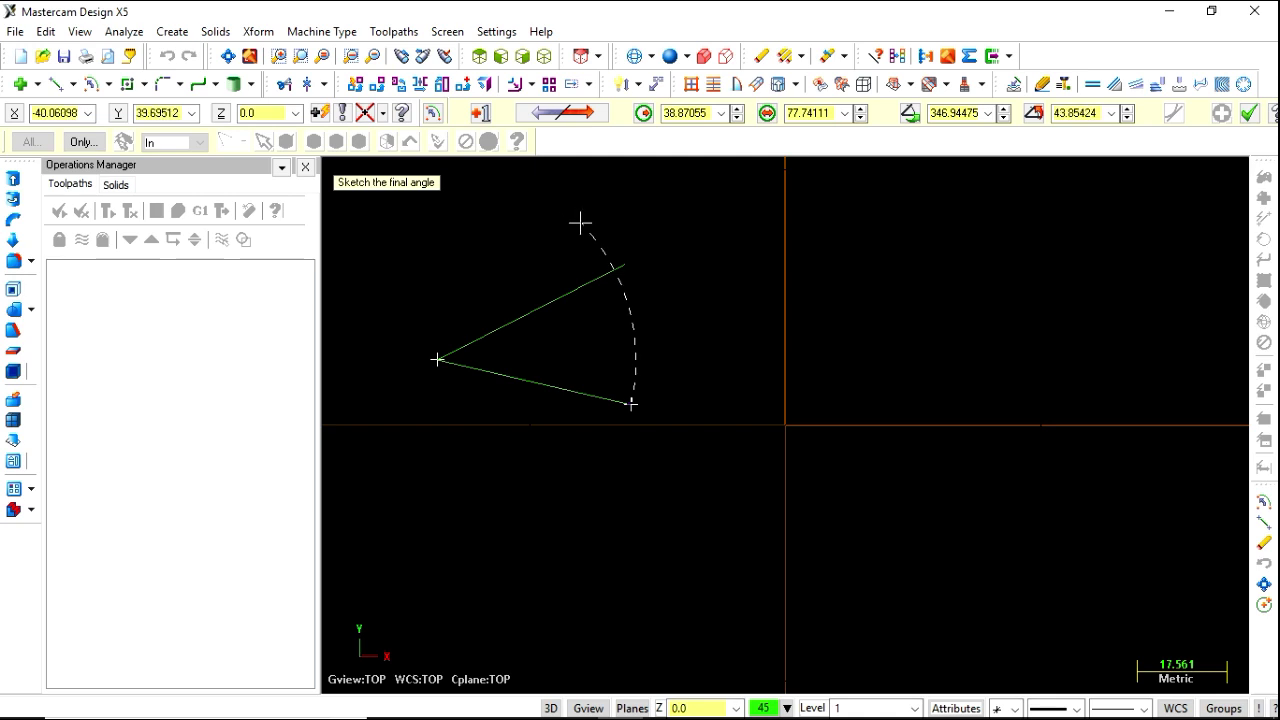
left_click(581, 222)
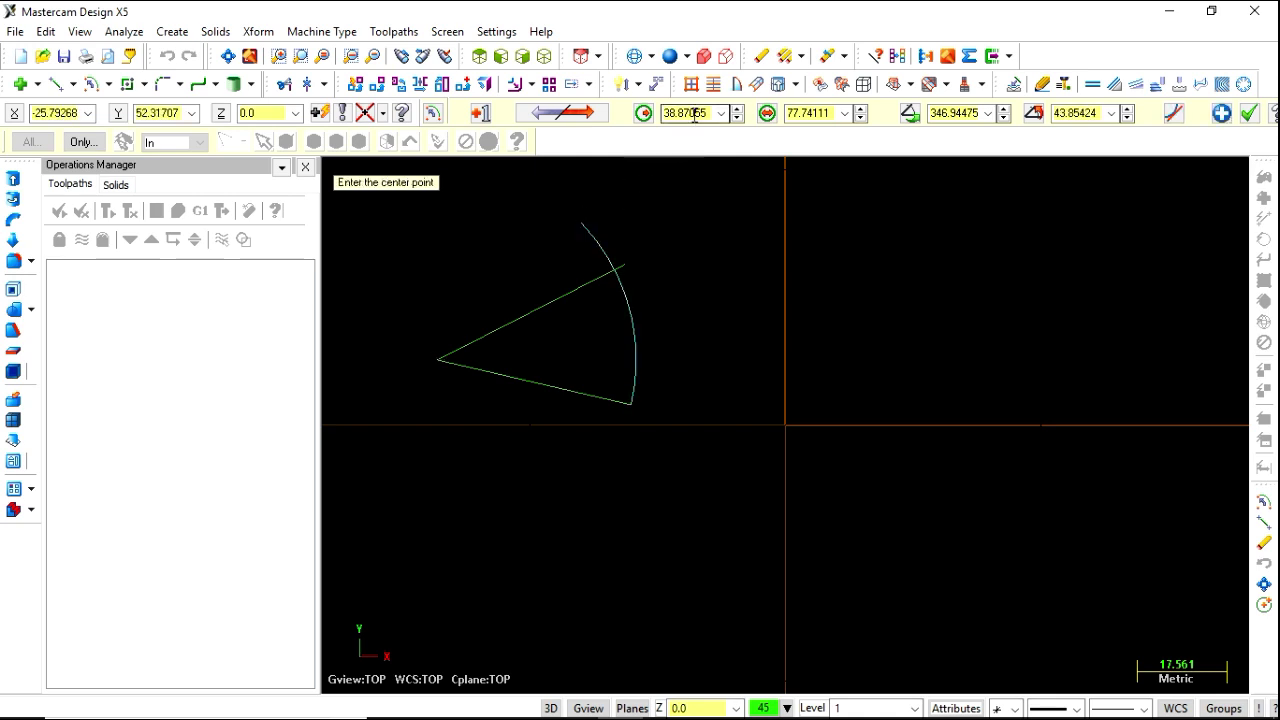
left_click(950, 113)
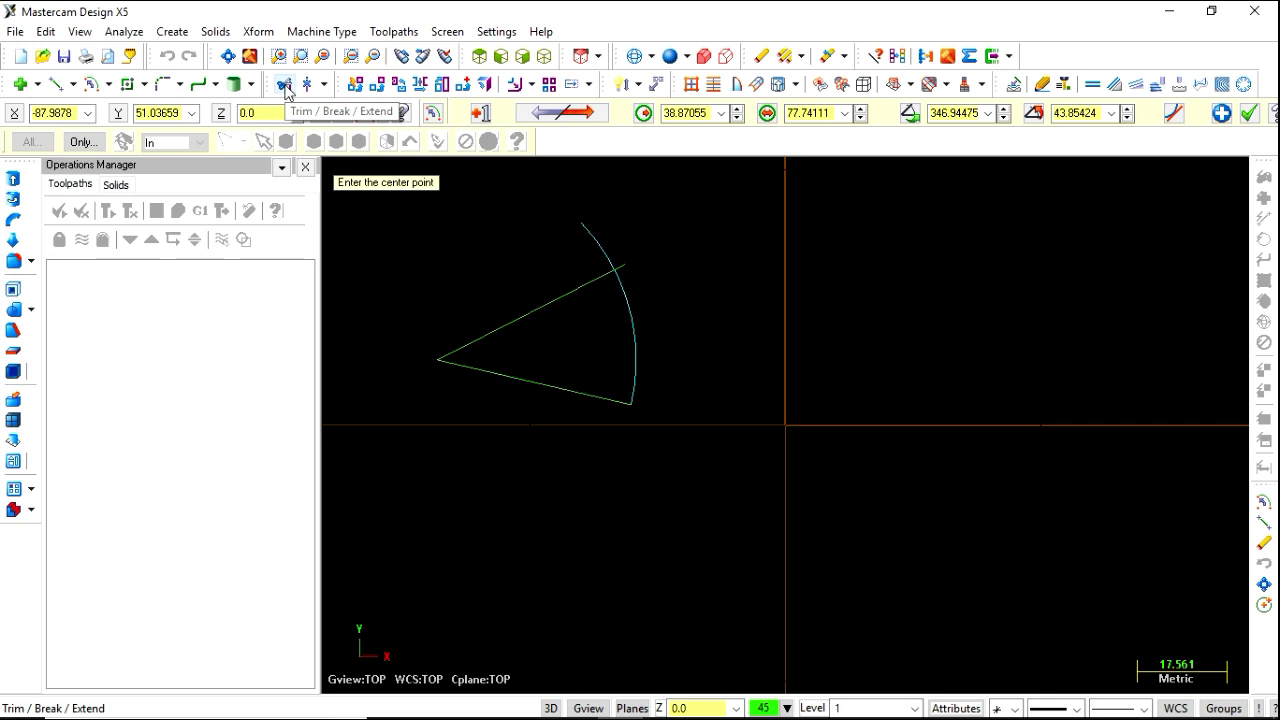
Trim away the arc's overhang beyond the upper line to close the wedge outline.
left_click(285, 86)
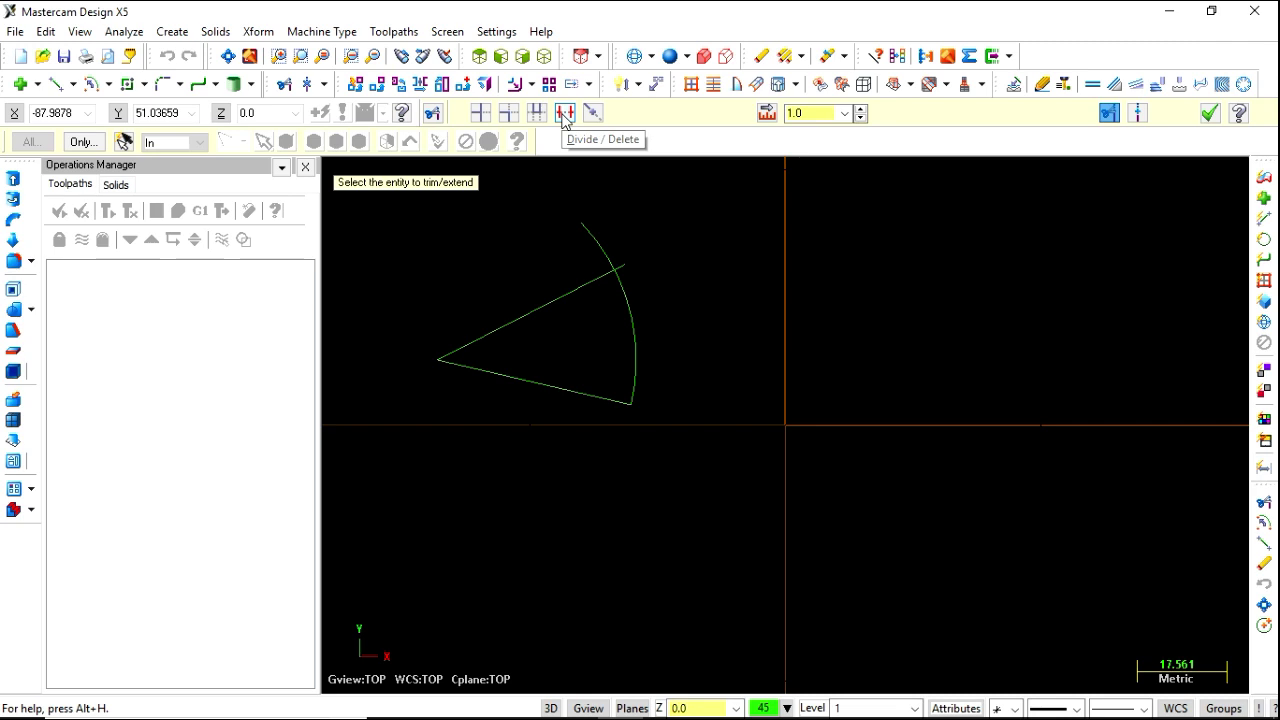
left_click(564, 118)
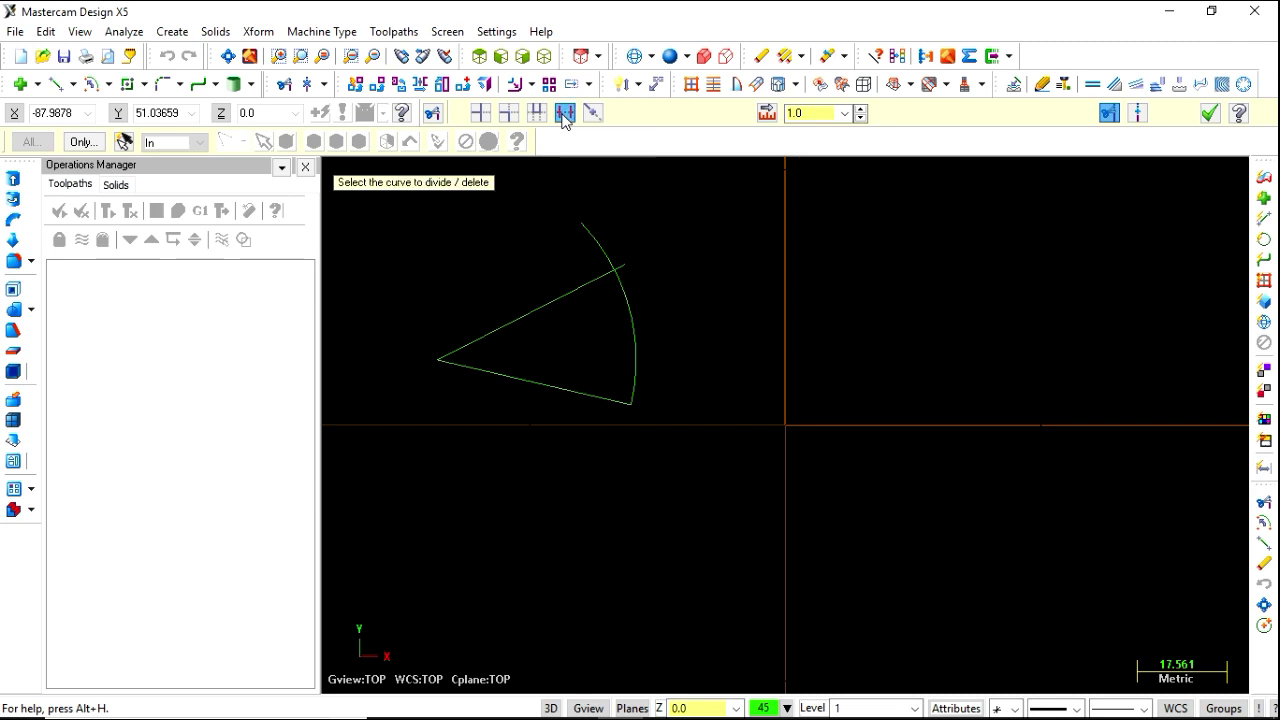
left_click(581, 219)
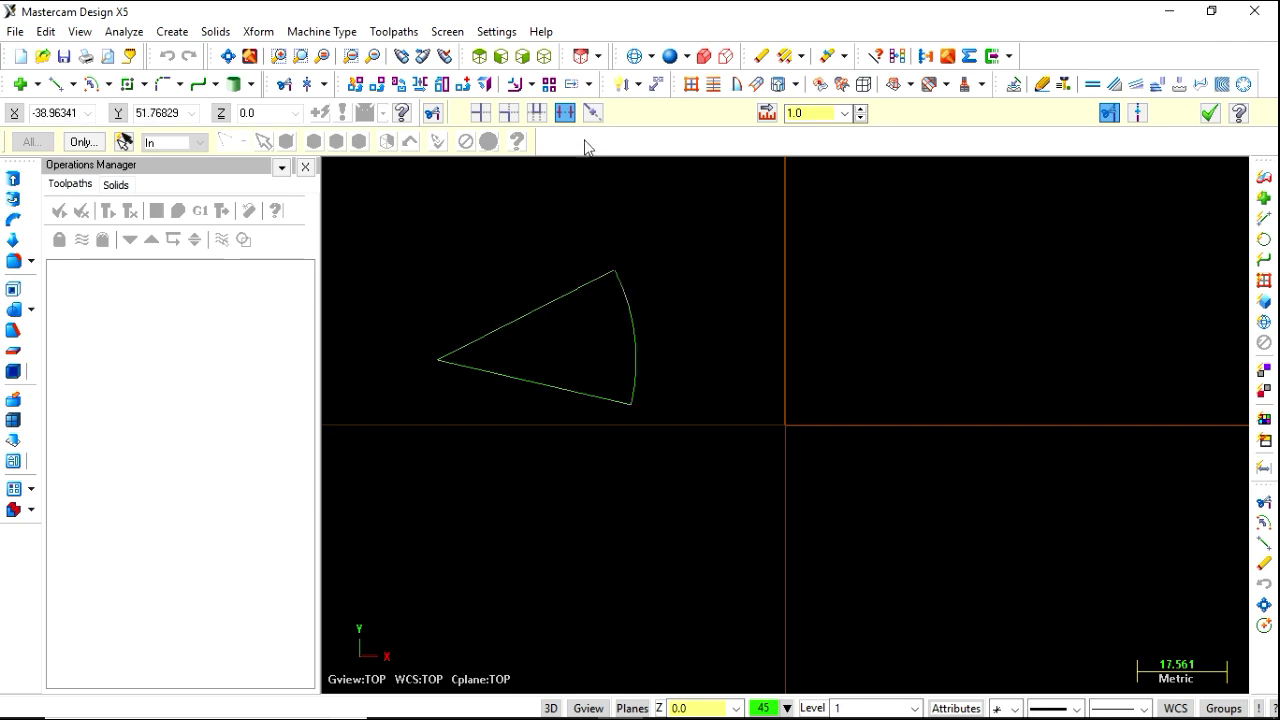
left_click(111, 86)
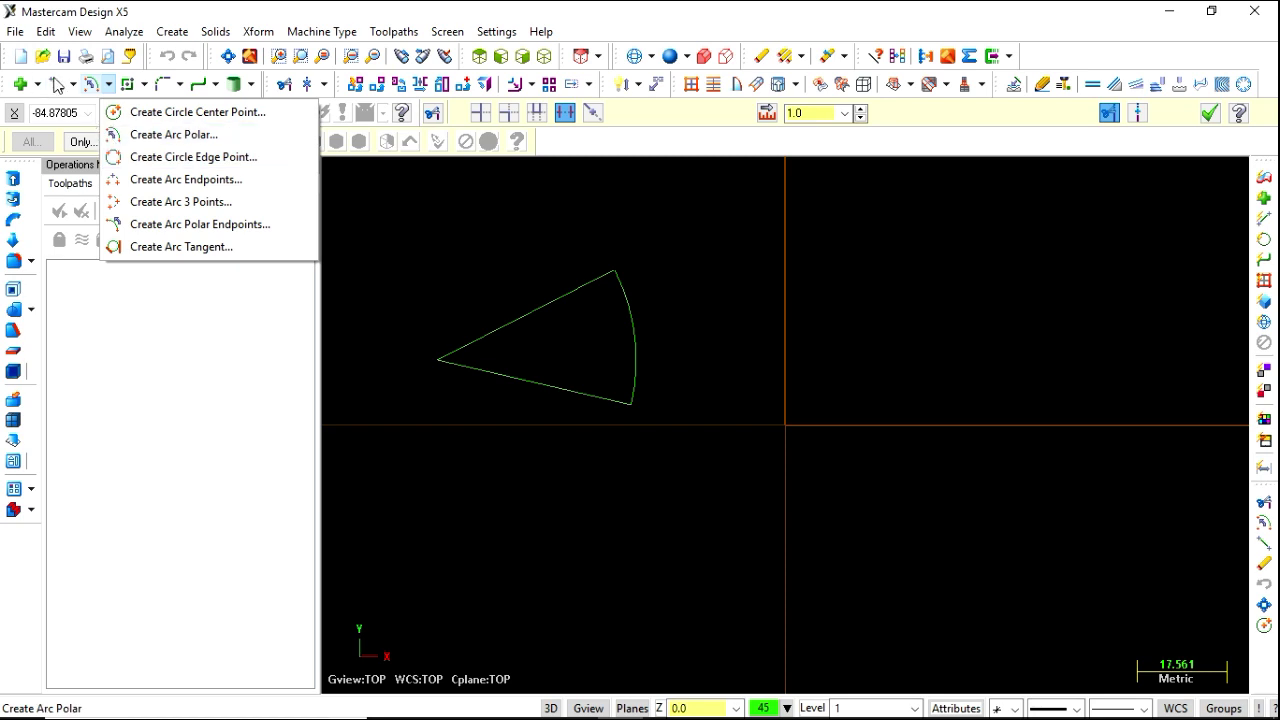
Draw a horizontal line to the right of the origin.
left_click(64, 87)
left_click(64, 87)
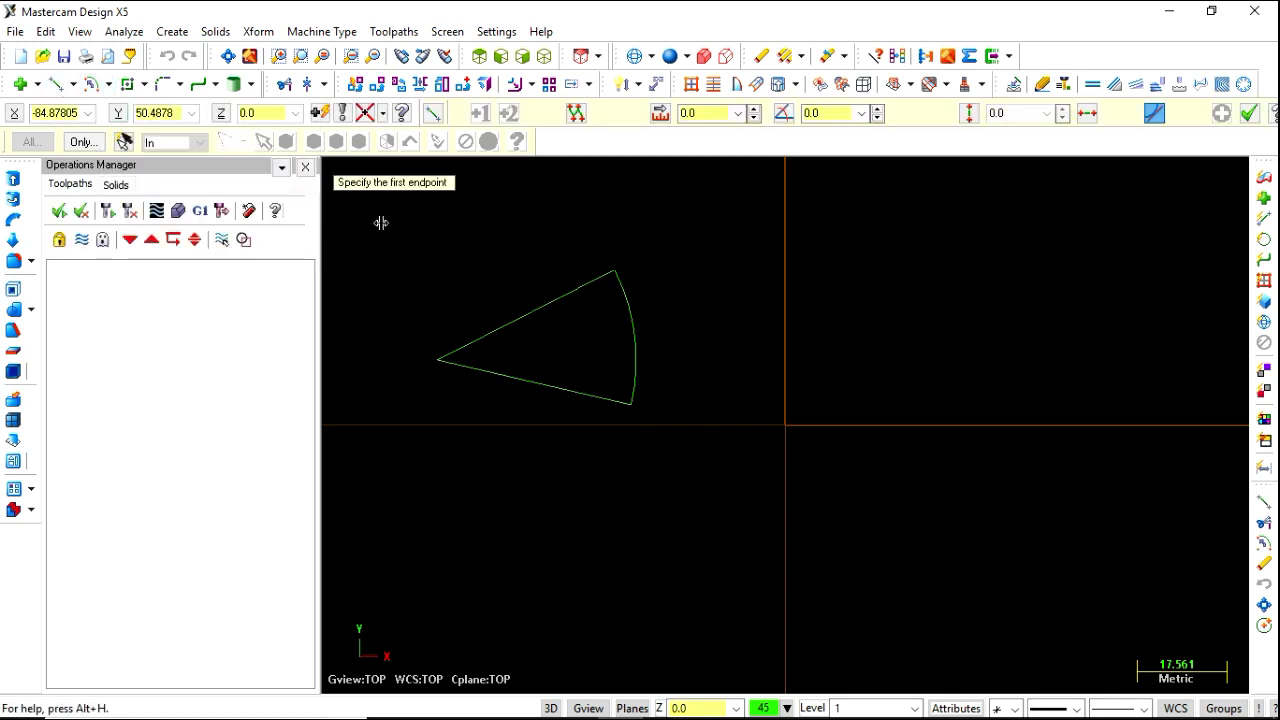
left_click(806, 362)
left_click(1014, 361)
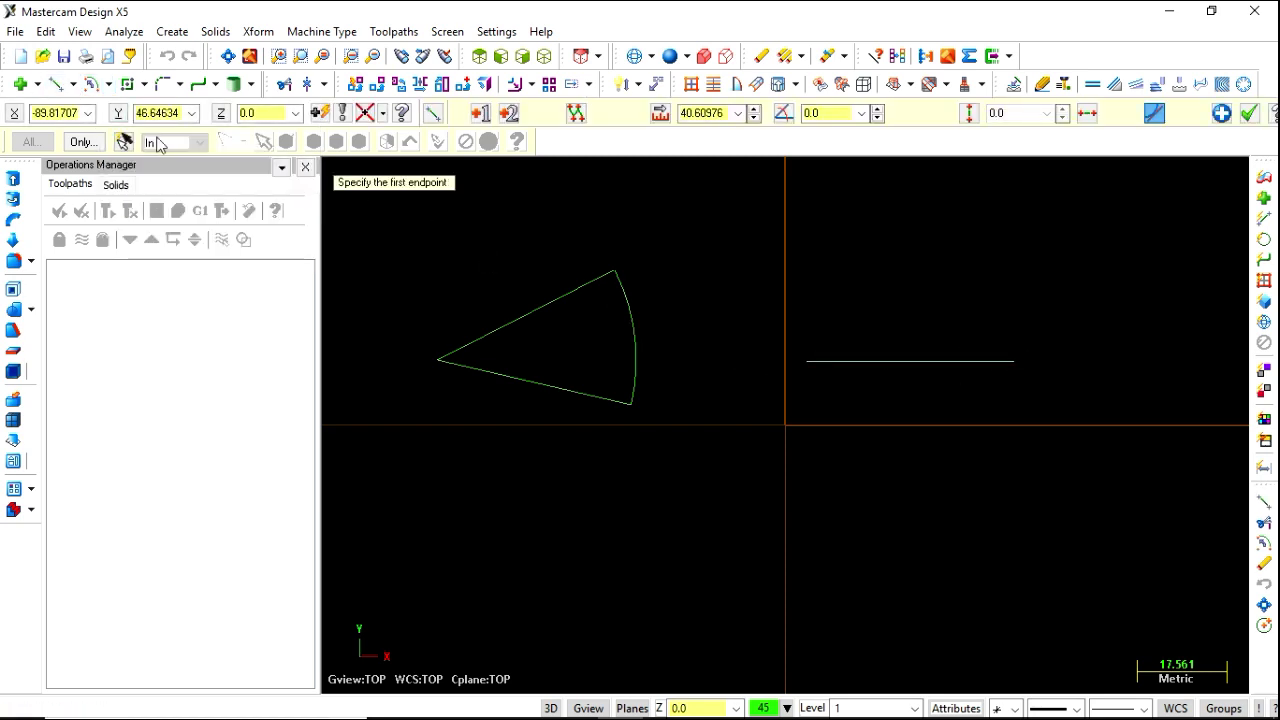
Draw an edge-point circle of diameter 40.61 through both ends of that line.
left_click(108, 84)
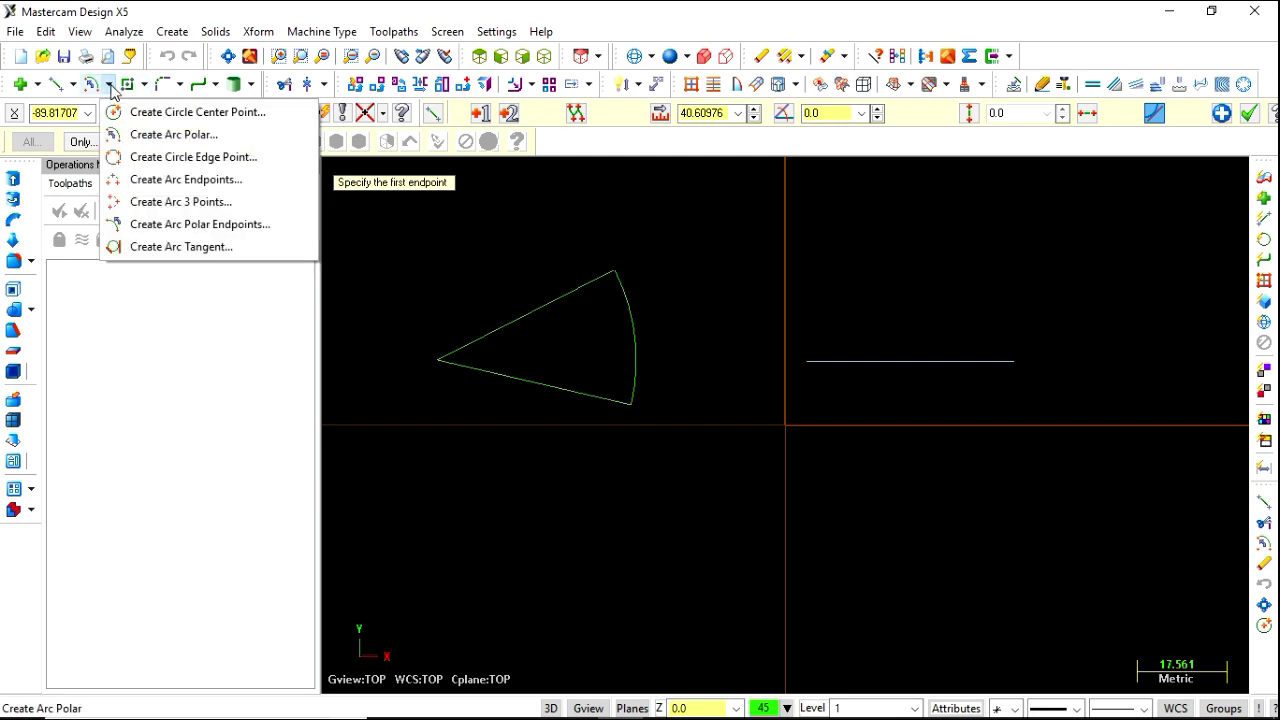
left_click(134, 163)
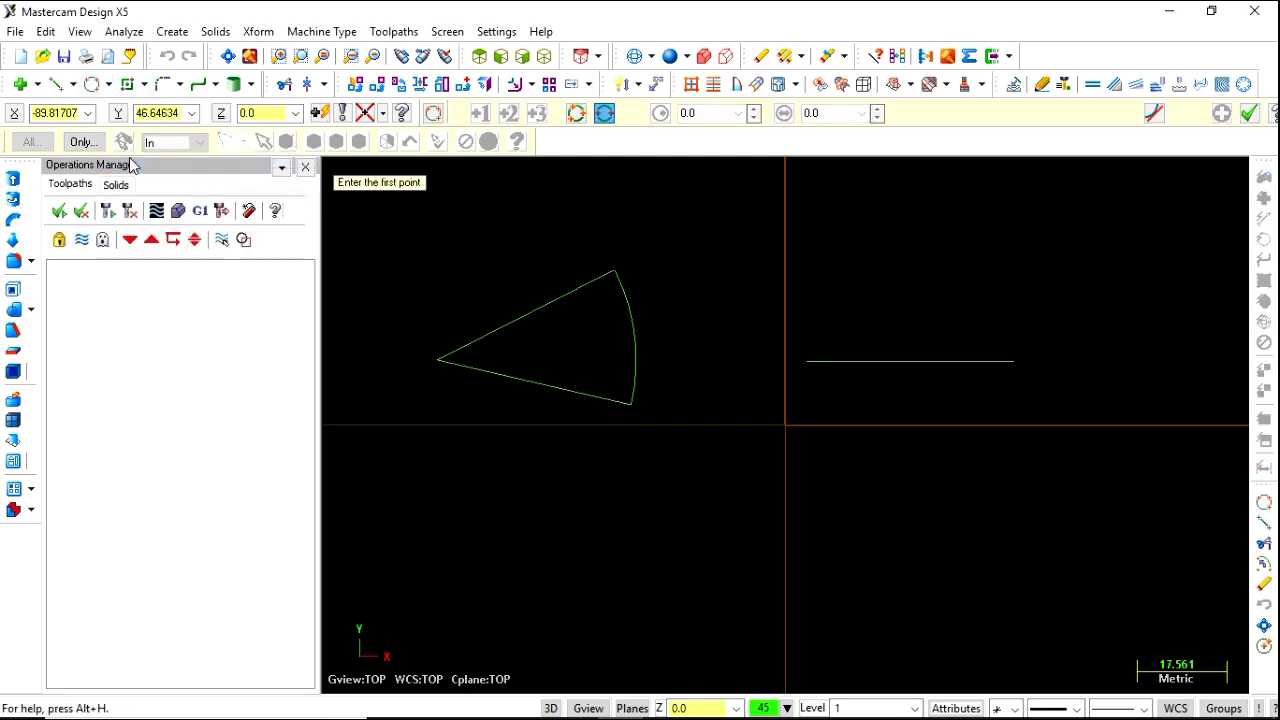
left_click(808, 364)
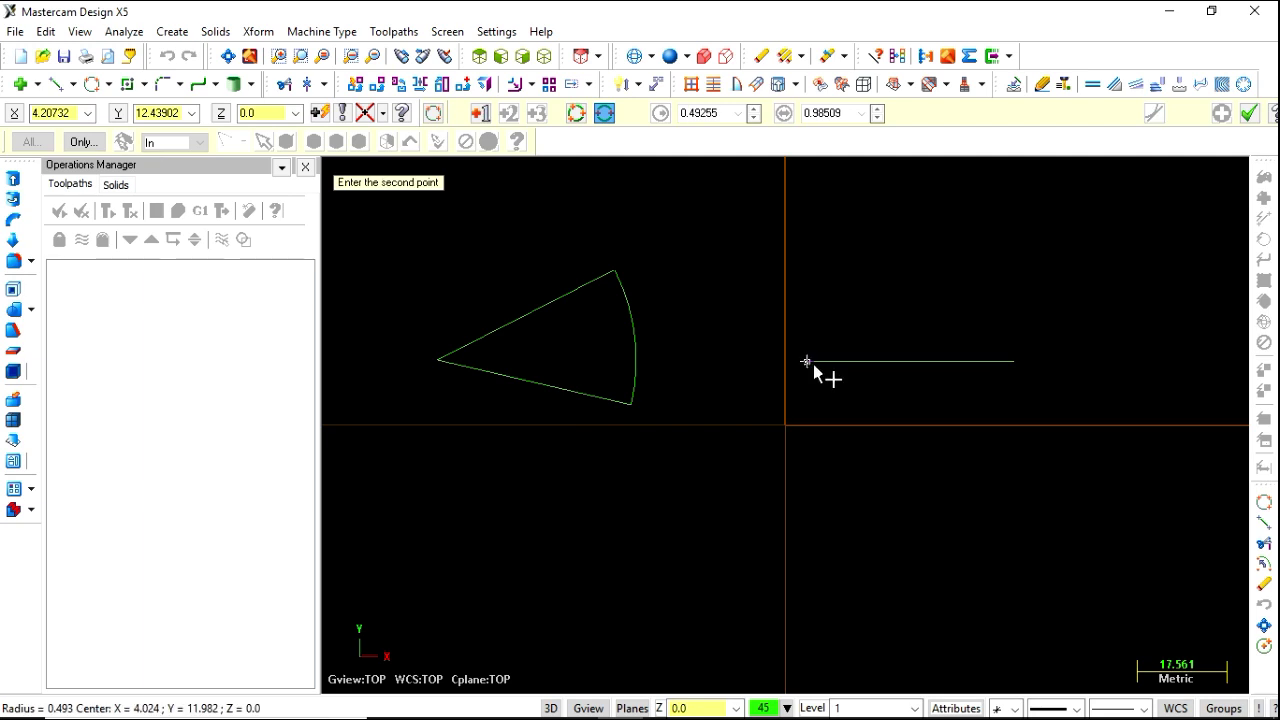
left_click(1015, 362)
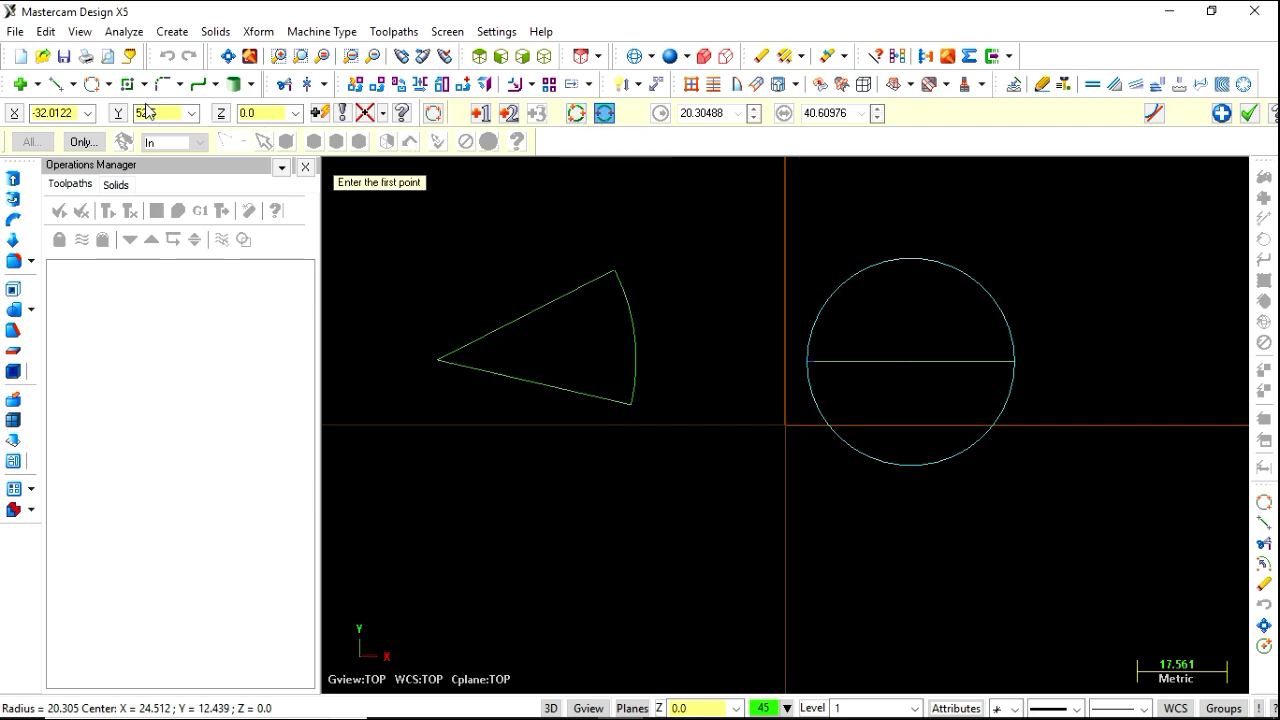
left_click(55, 84)
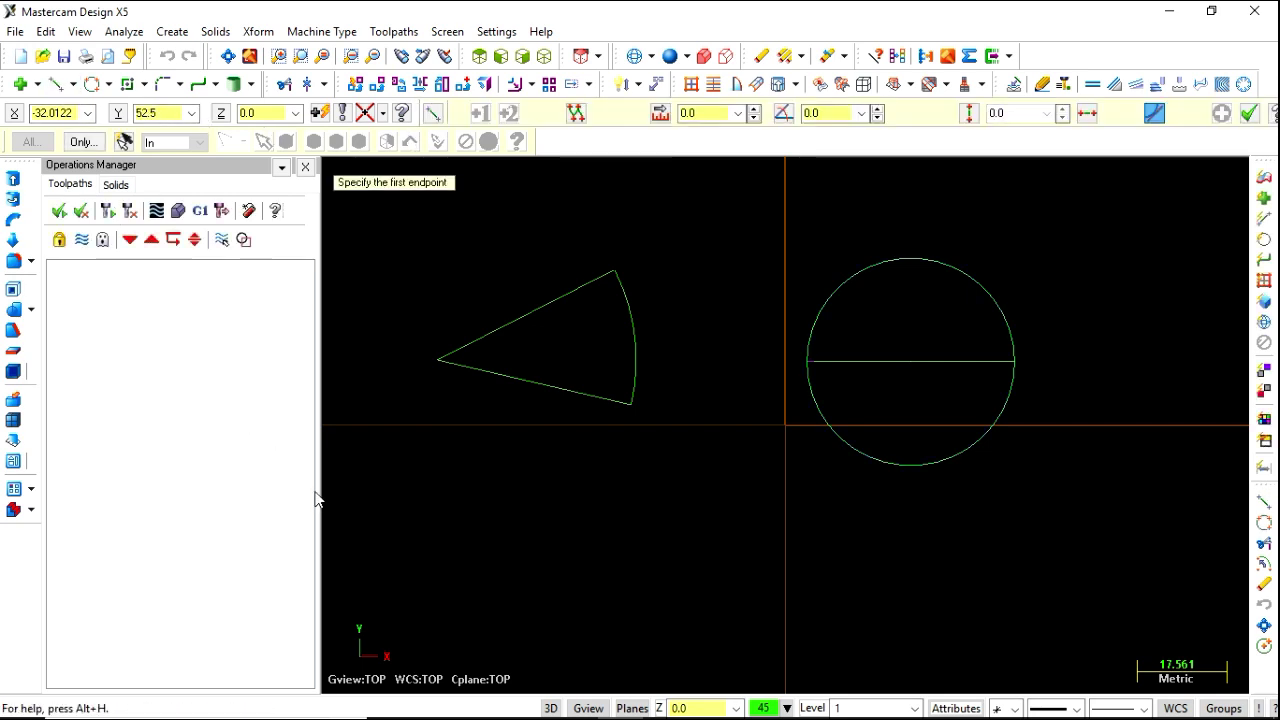
Draw a horizontal line and a slanted line below the sector.
left_click(448, 547)
left_click(586, 547)
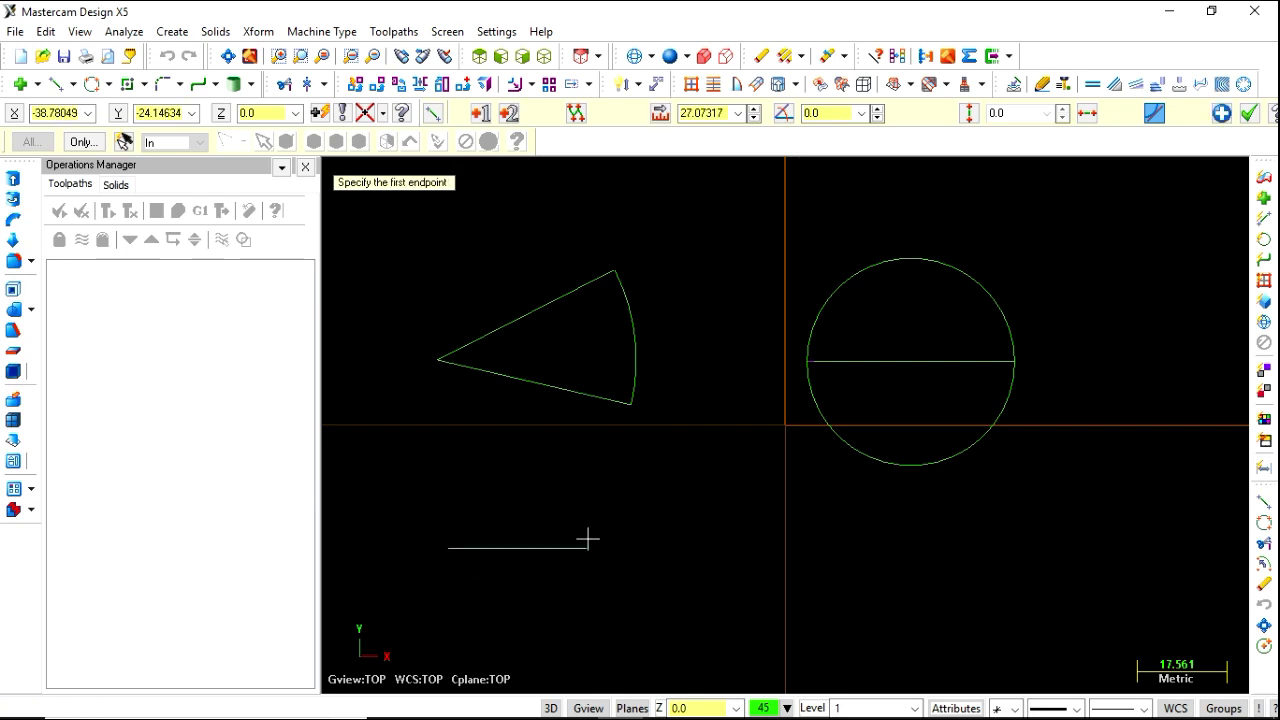
left_click(712, 470)
left_click(683, 568)
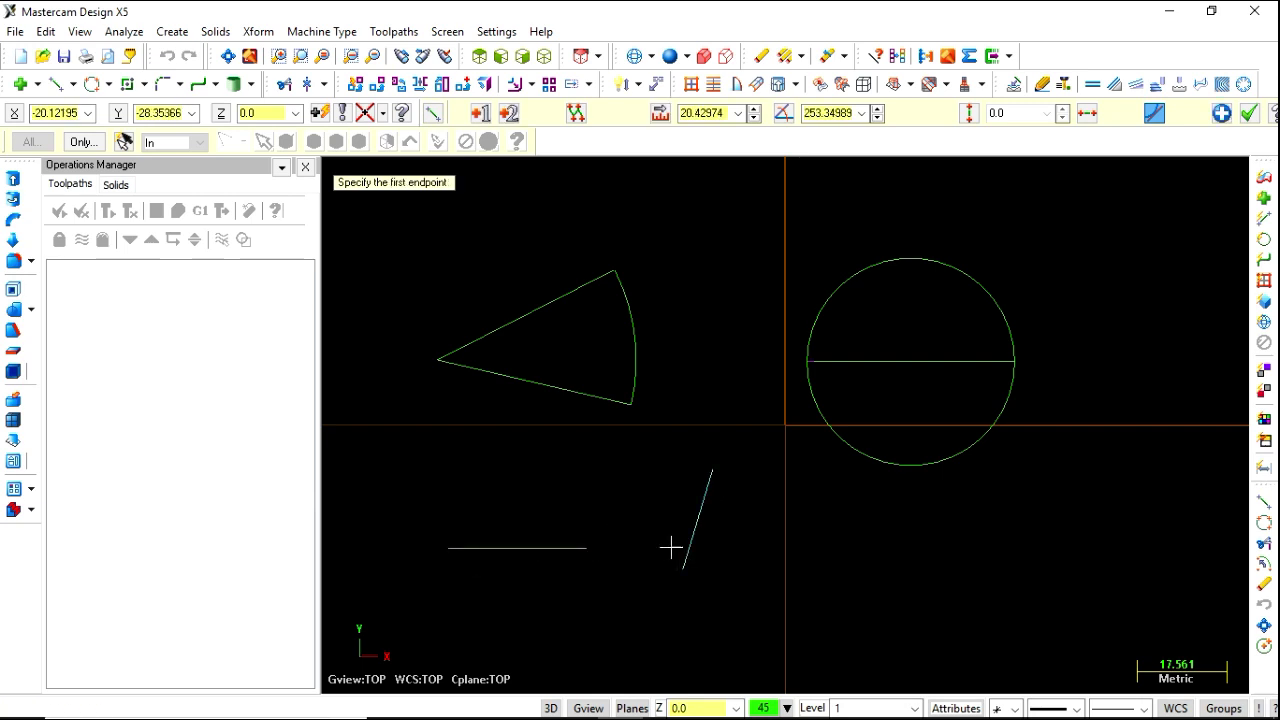
Draw a three-point circle through the sector corner and the two new lines' ends.
left_click(95, 95)
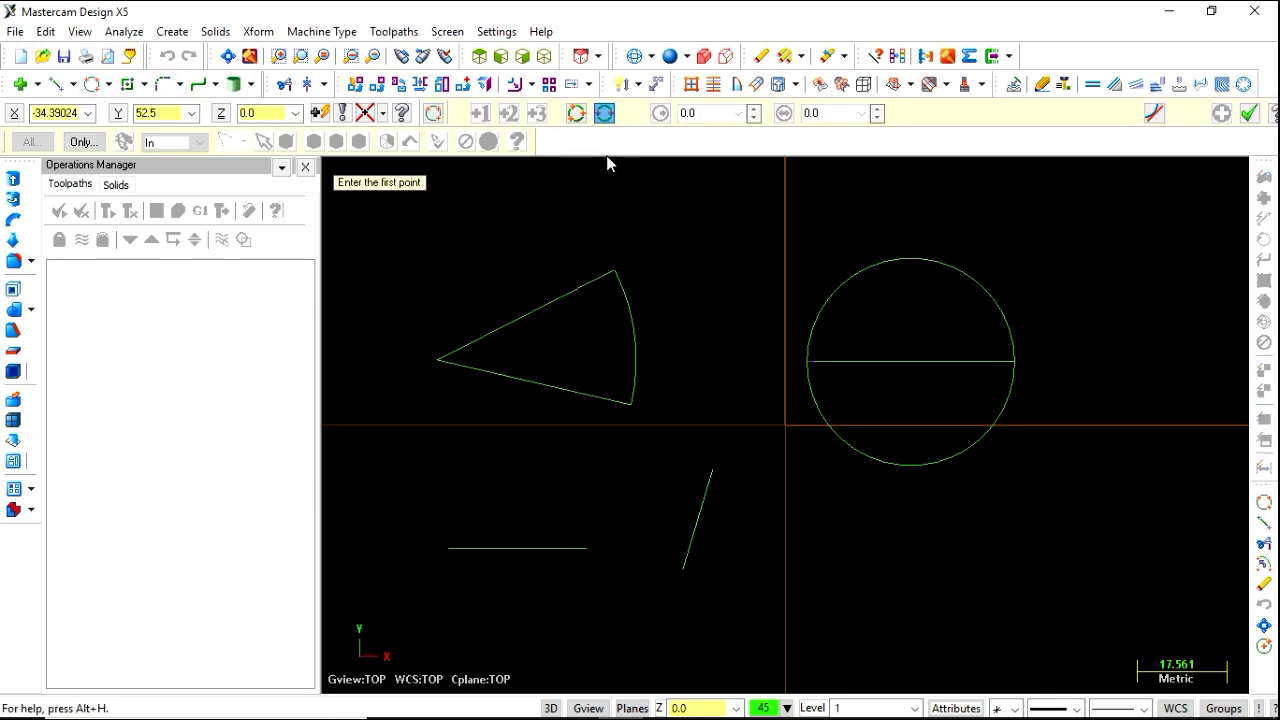
left_click(576, 113)
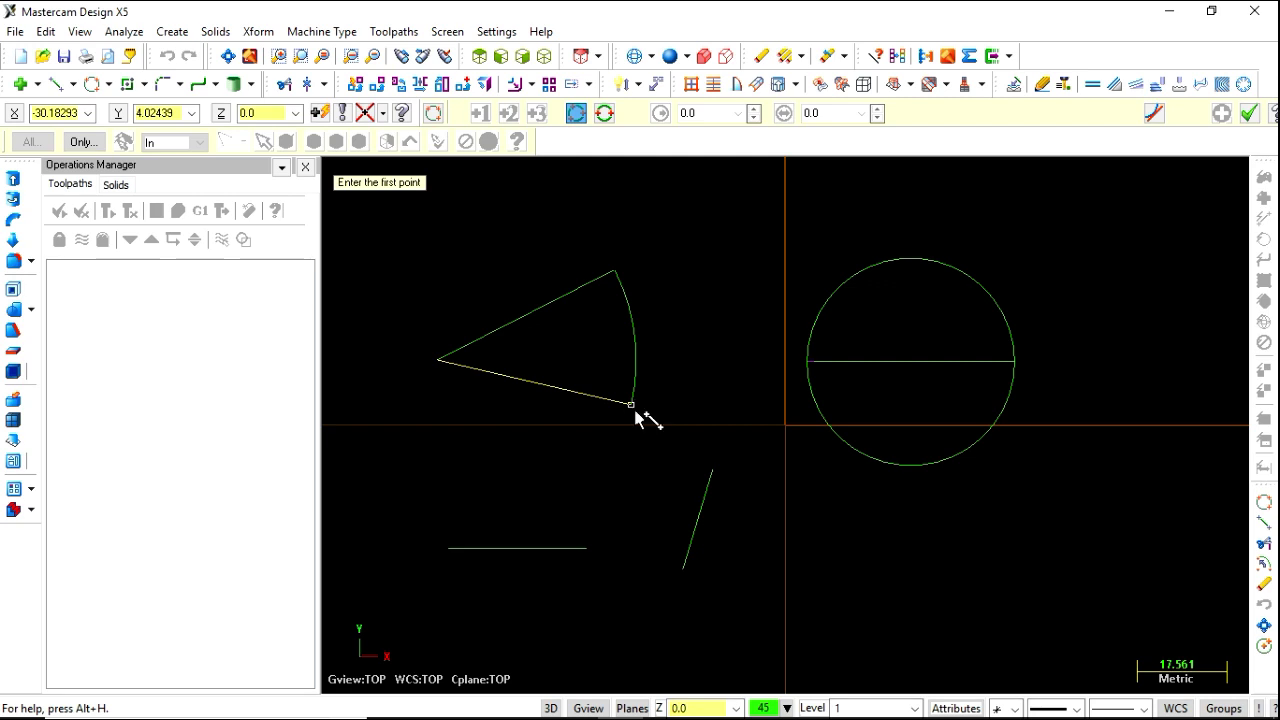
left_click(632, 405)
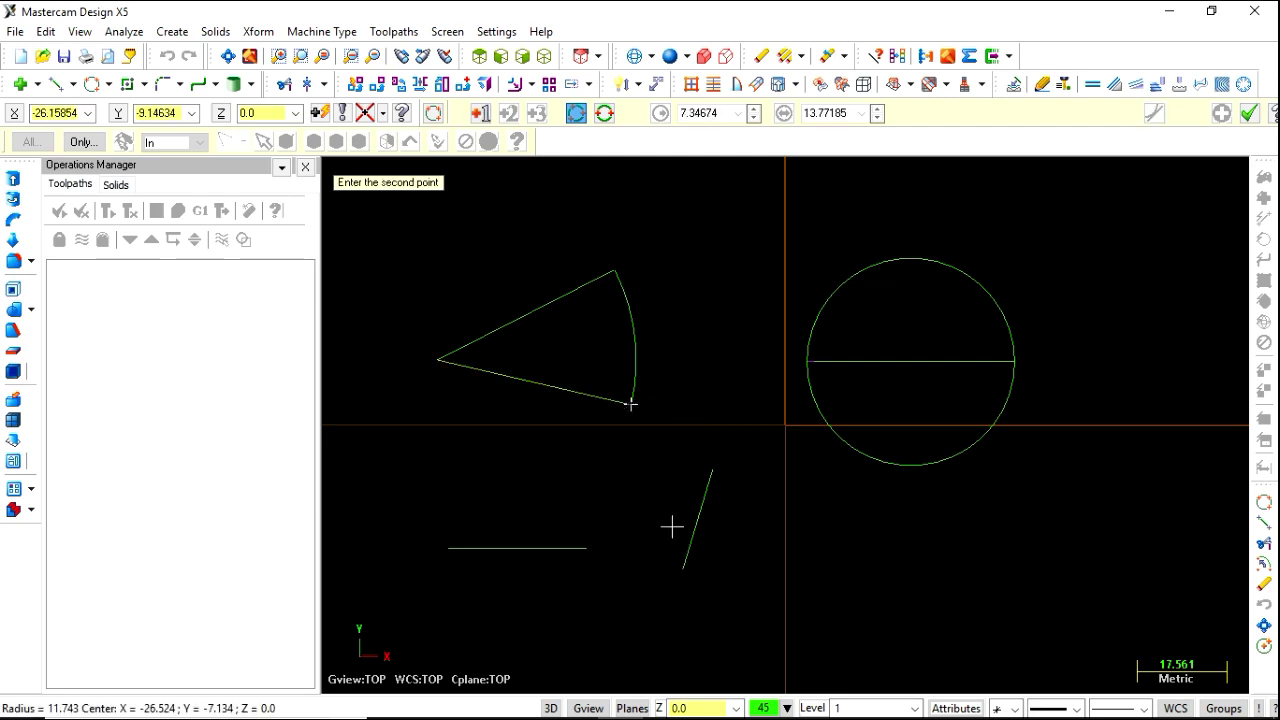
left_click(682, 570)
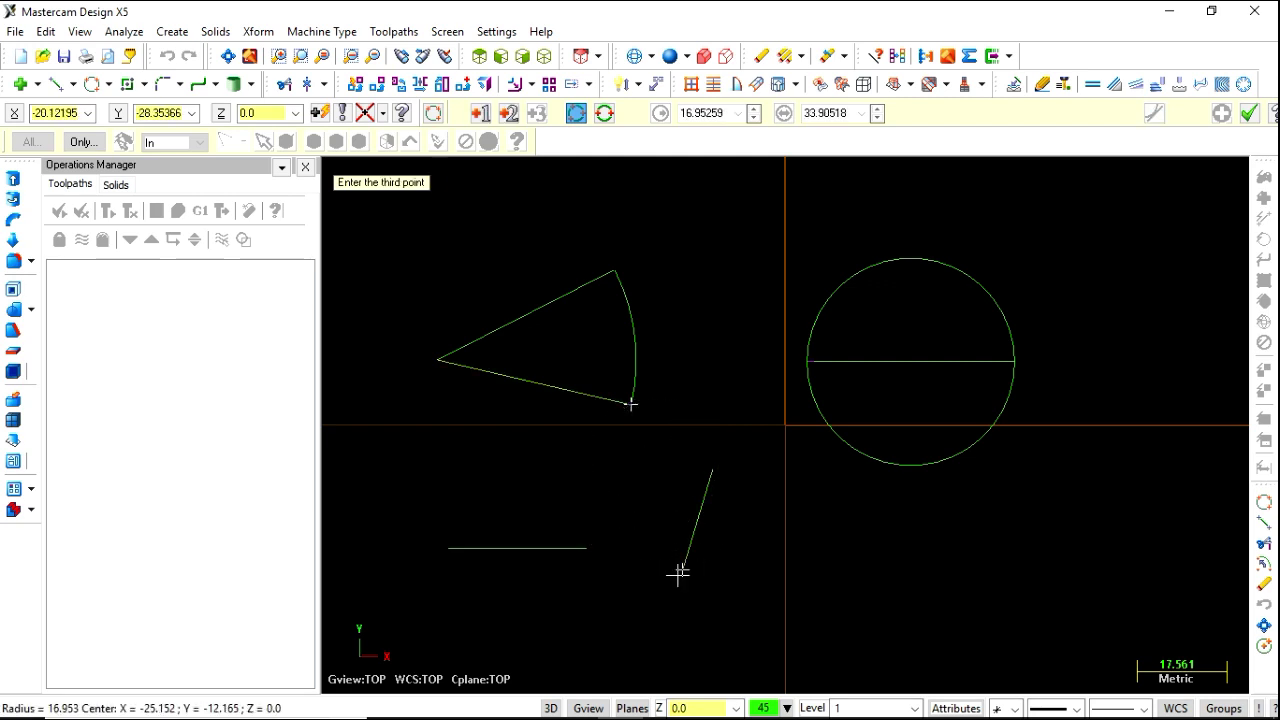
left_click(588, 549)
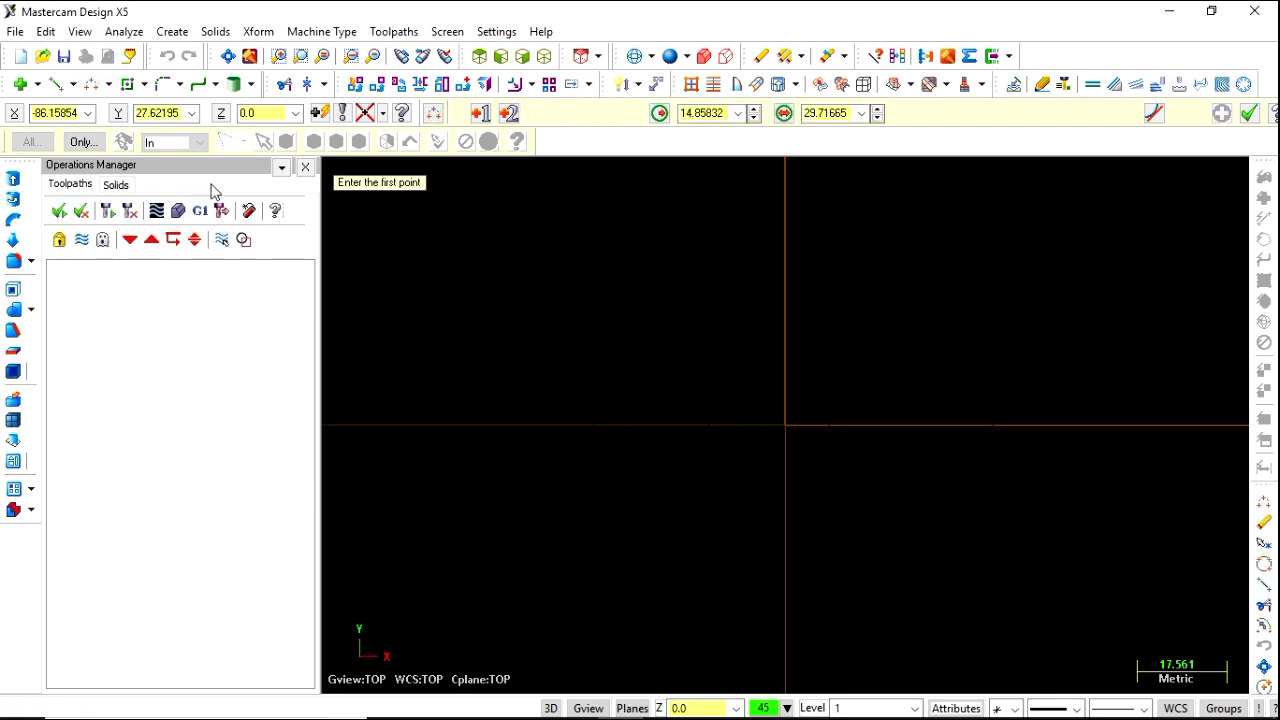
Start an empty drawing and draw a horizontal line.
left_click(55, 84)
left_click(494, 364)
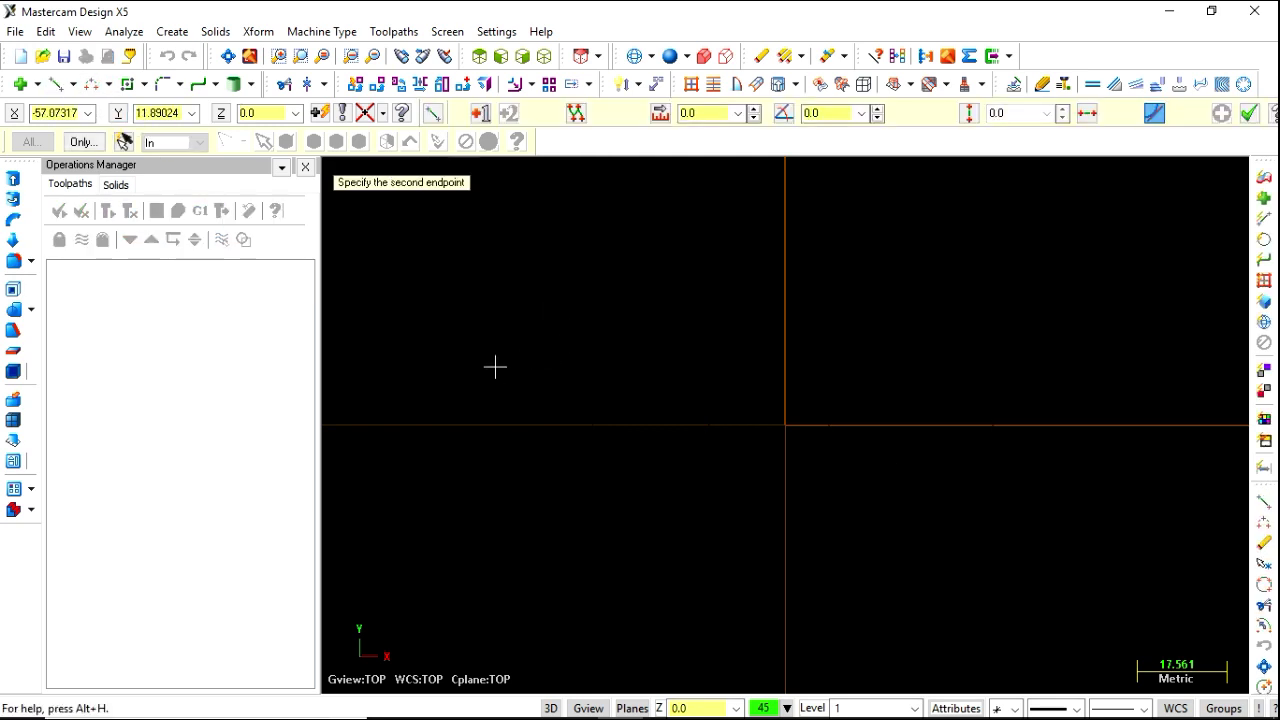
left_click(722, 364)
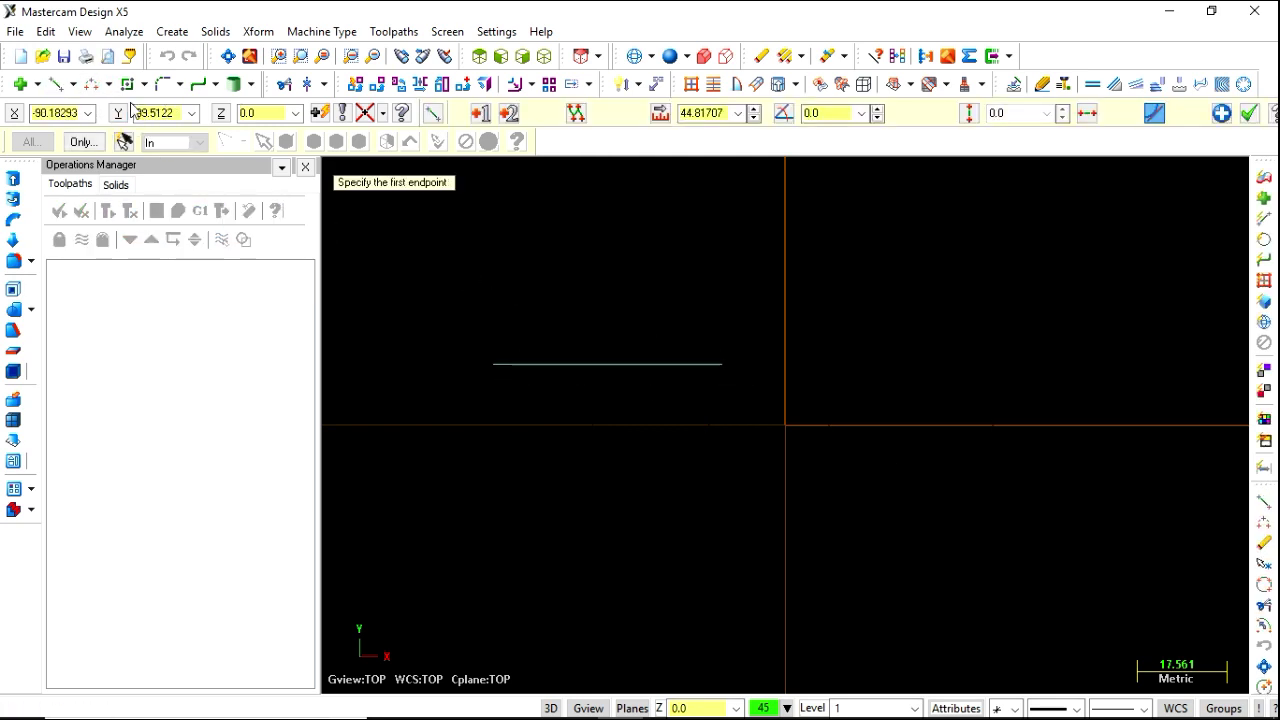
Draw an endpoints arc across the line's two ends, bulging upward, and set its radius to 25.
left_click(108, 84)
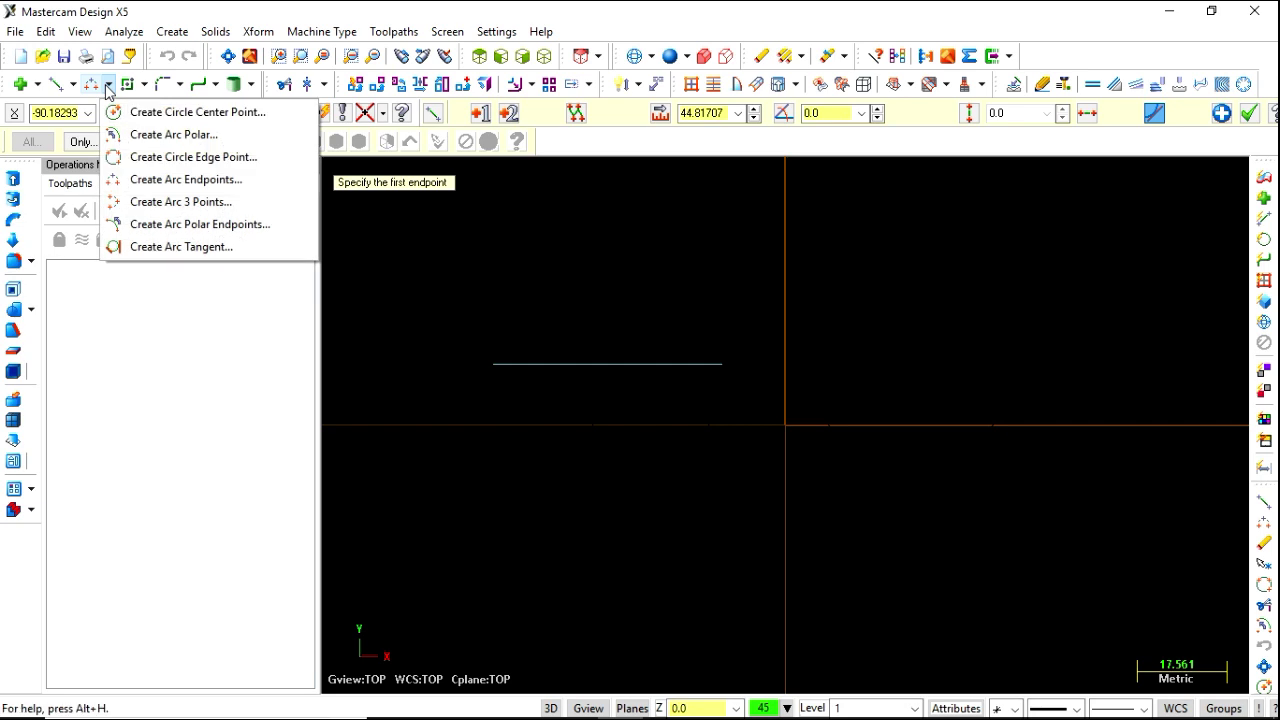
left_click(138, 187)
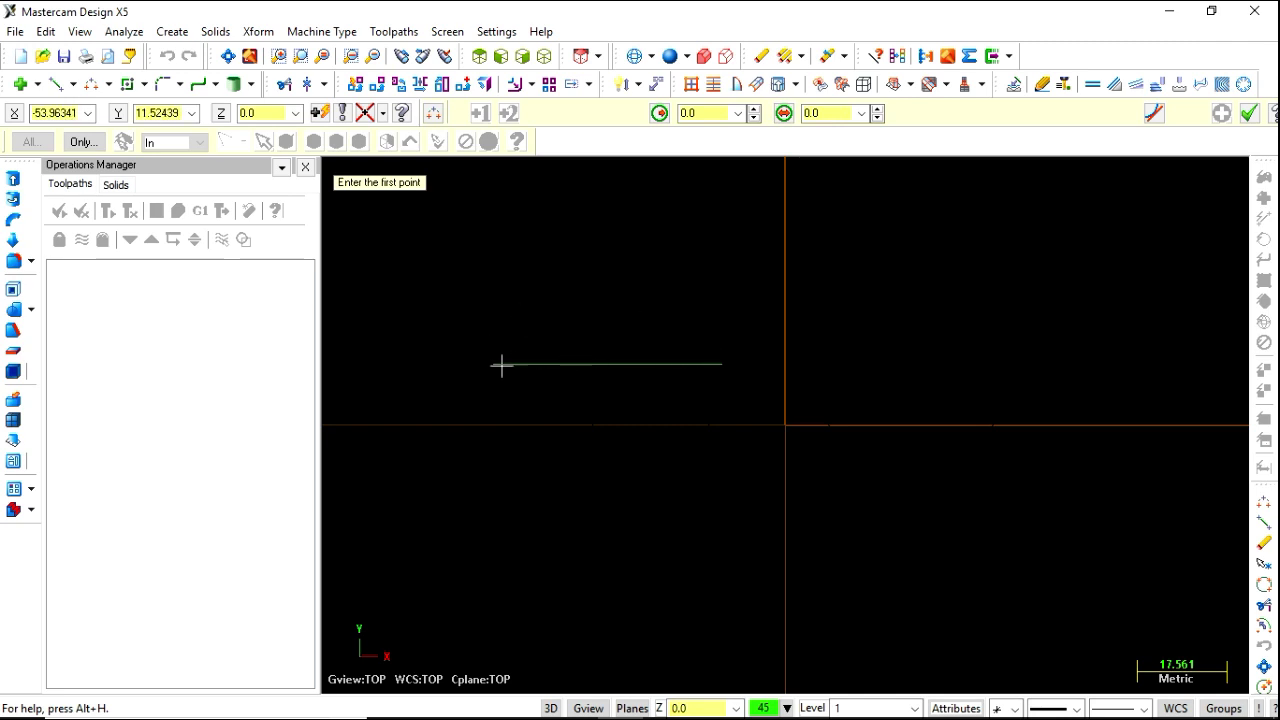
left_click(493, 365)
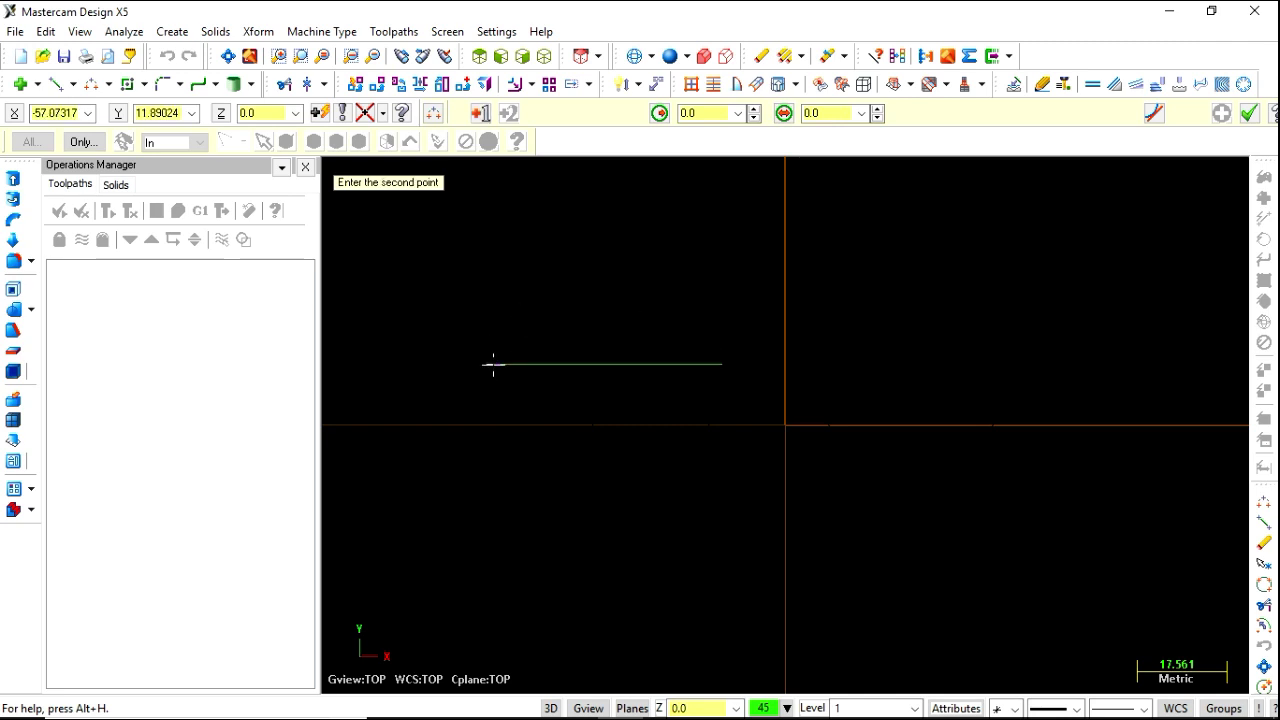
left_click(725, 365)
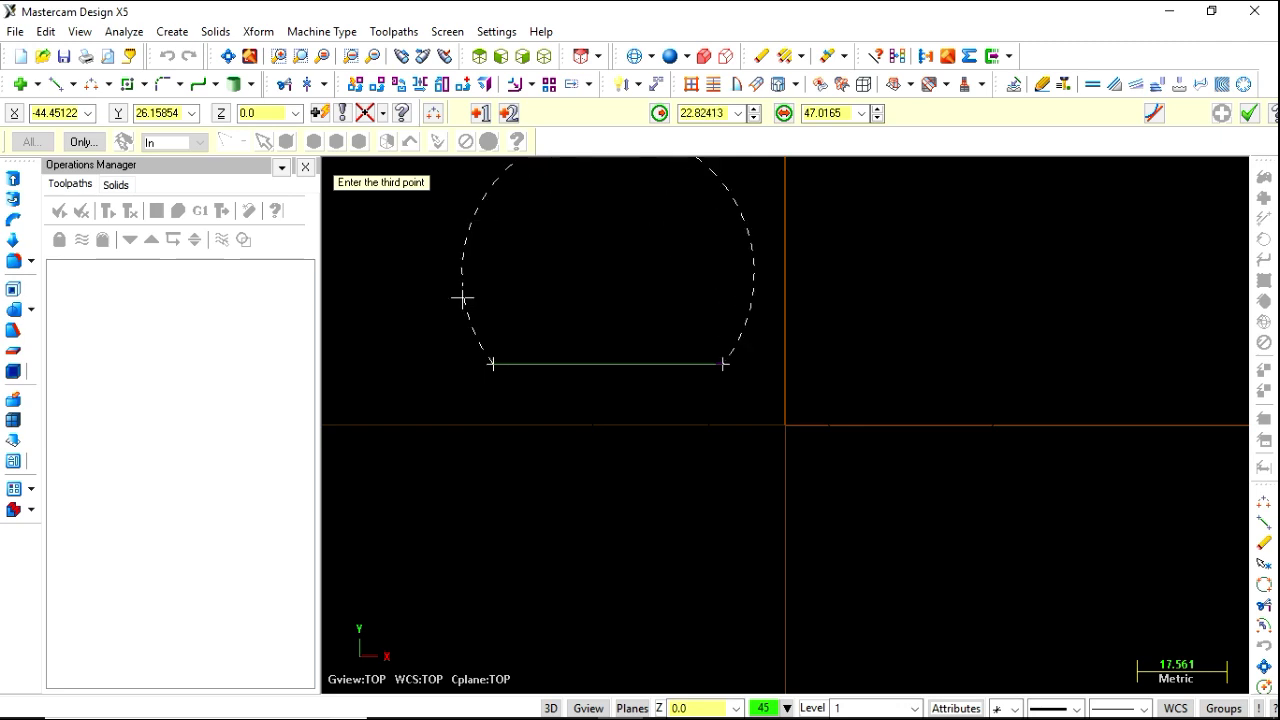
left_click(591, 258)
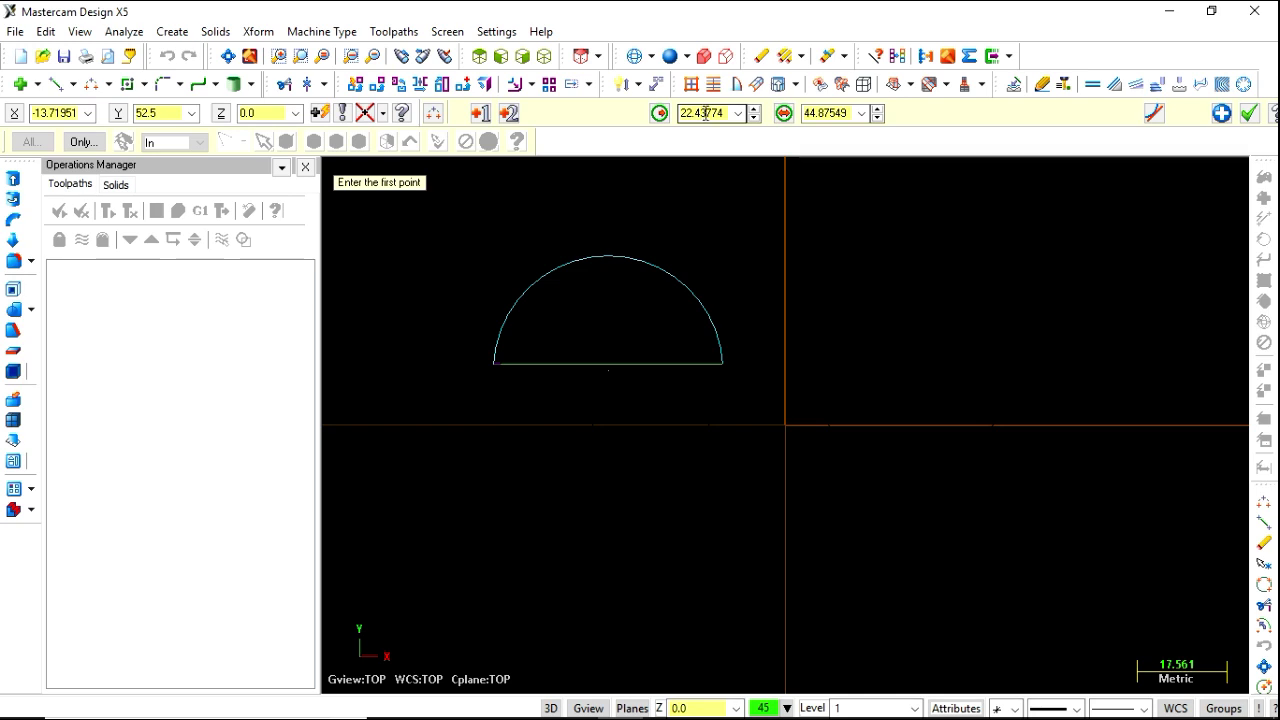
left_click(709, 114)
type("3")
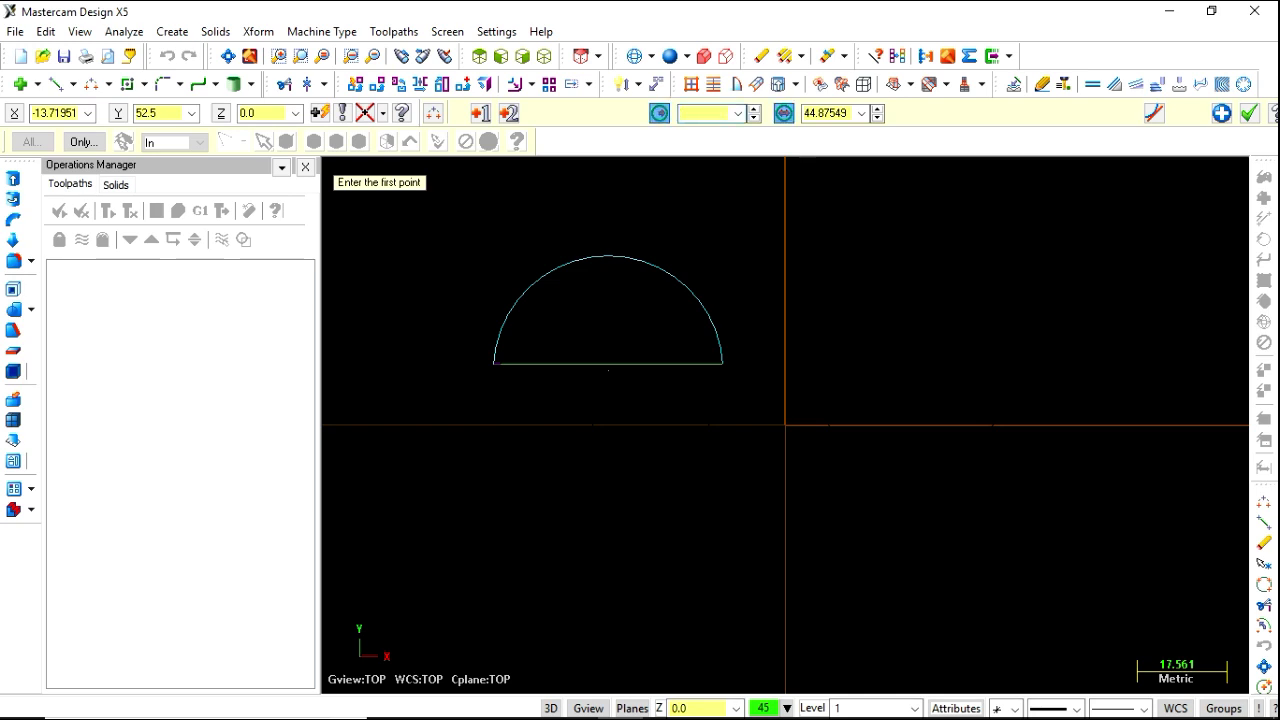
type("25")
key("Return")
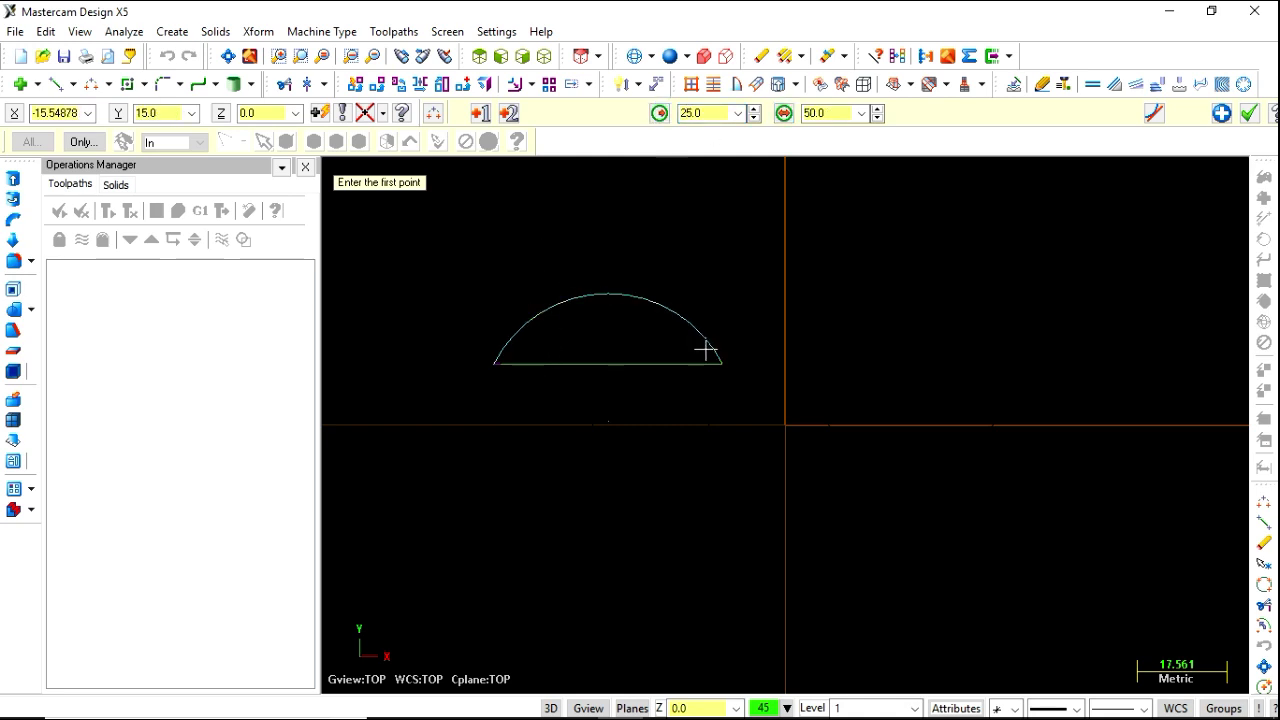
key("Escape")
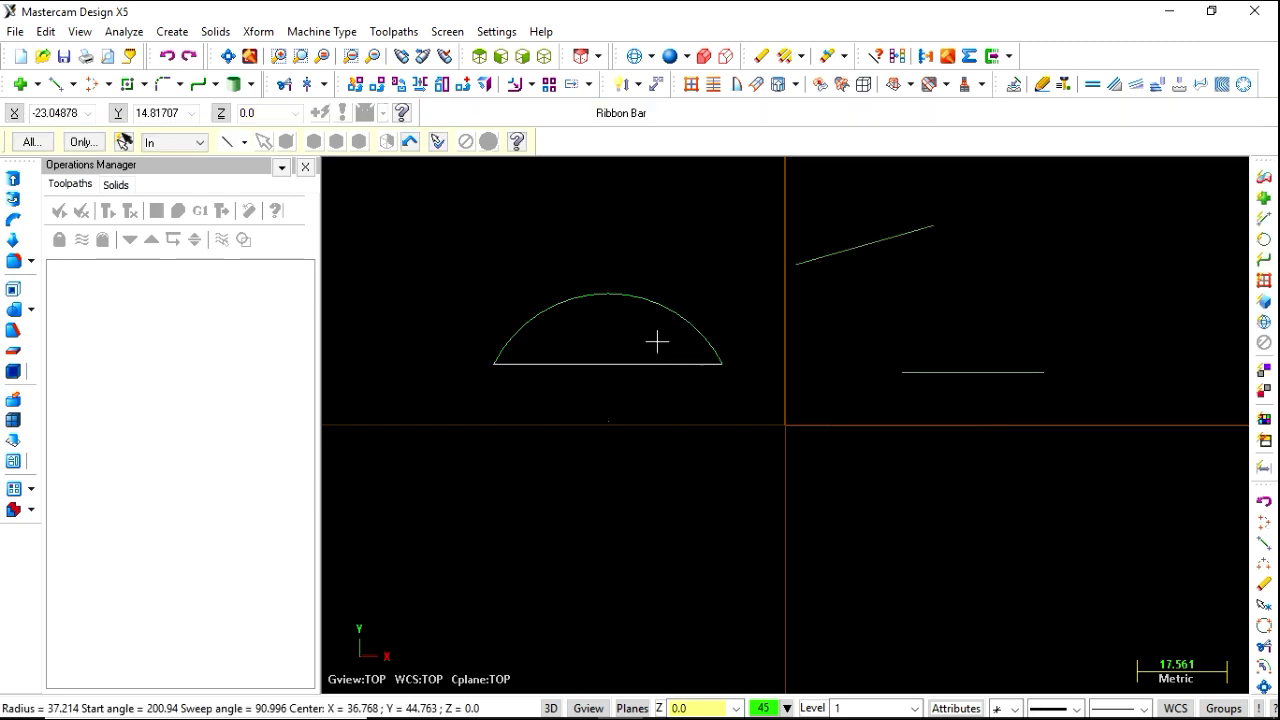
Draw a three-point arc from the slanted line's left end through the lower line's left and right ends.
left_click(108, 84)
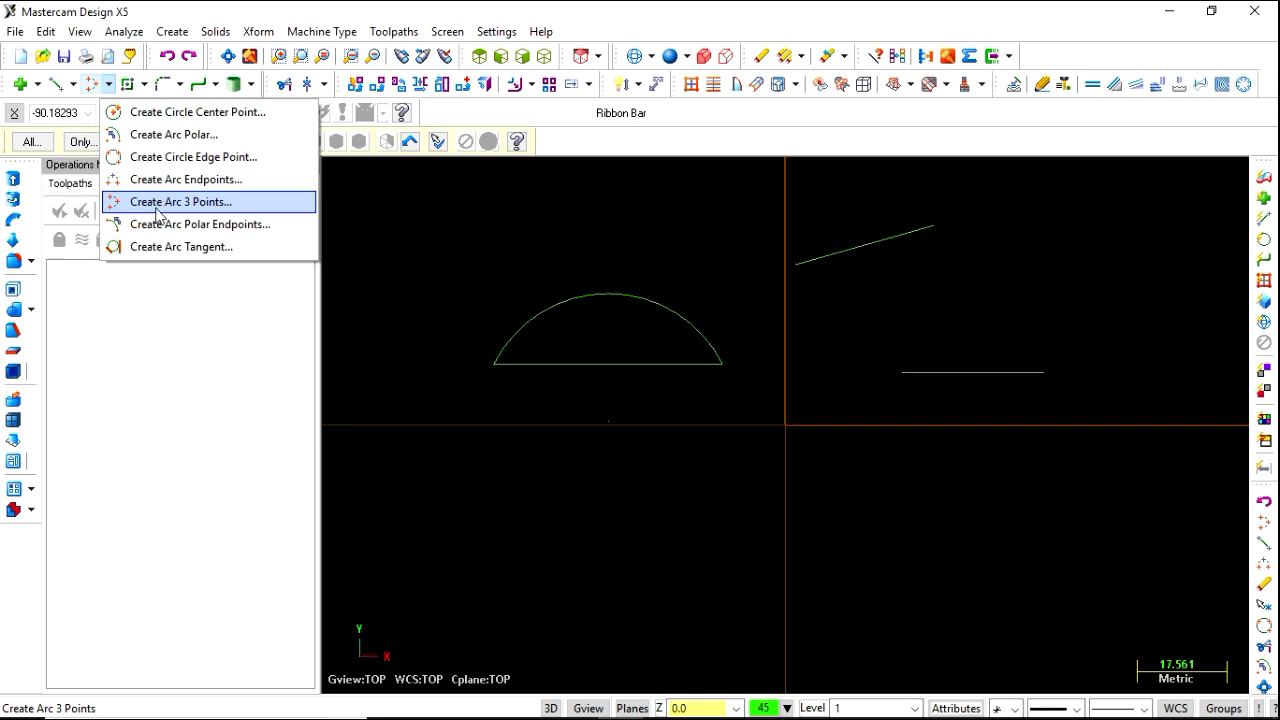
left_click(166, 203)
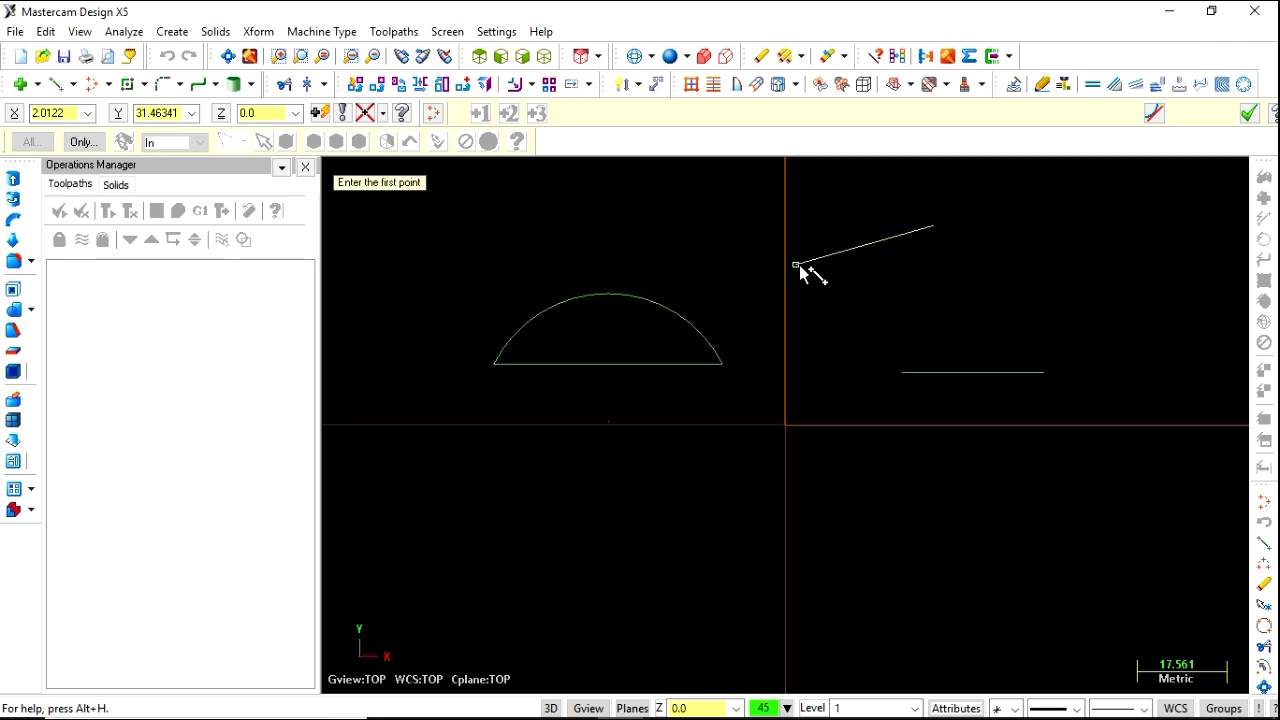
left_click(799, 267)
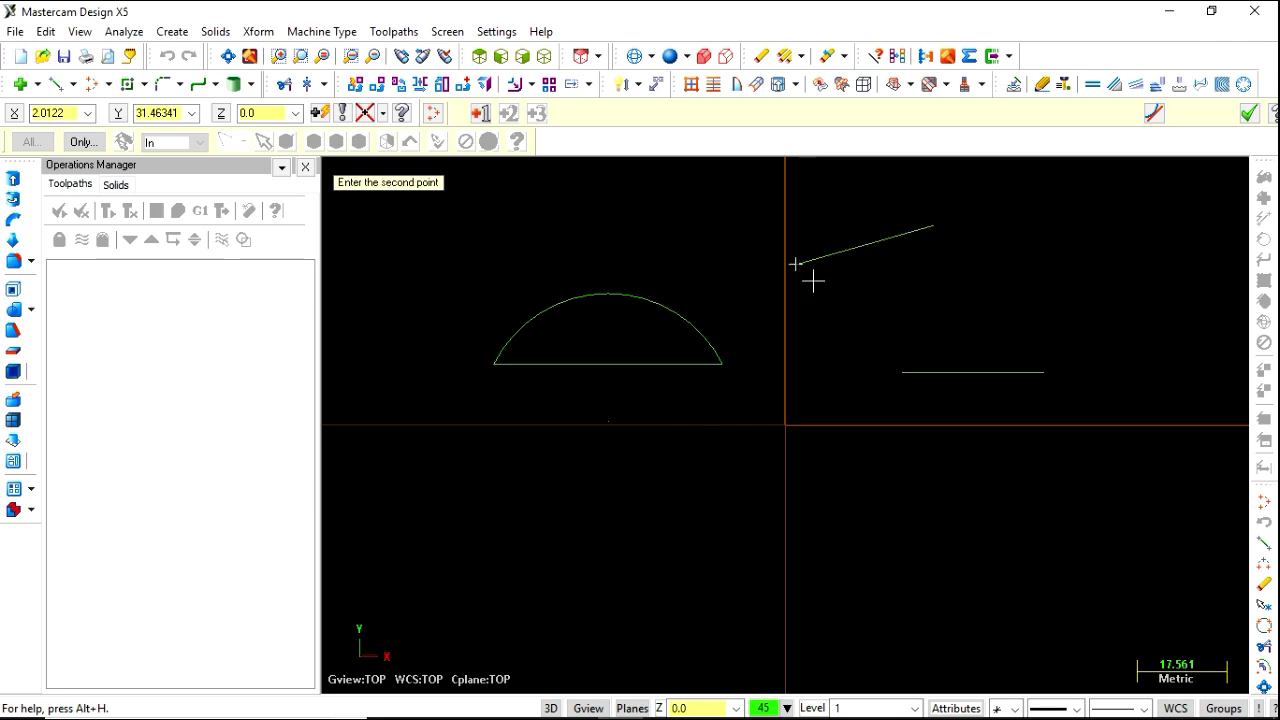
left_click(903, 374)
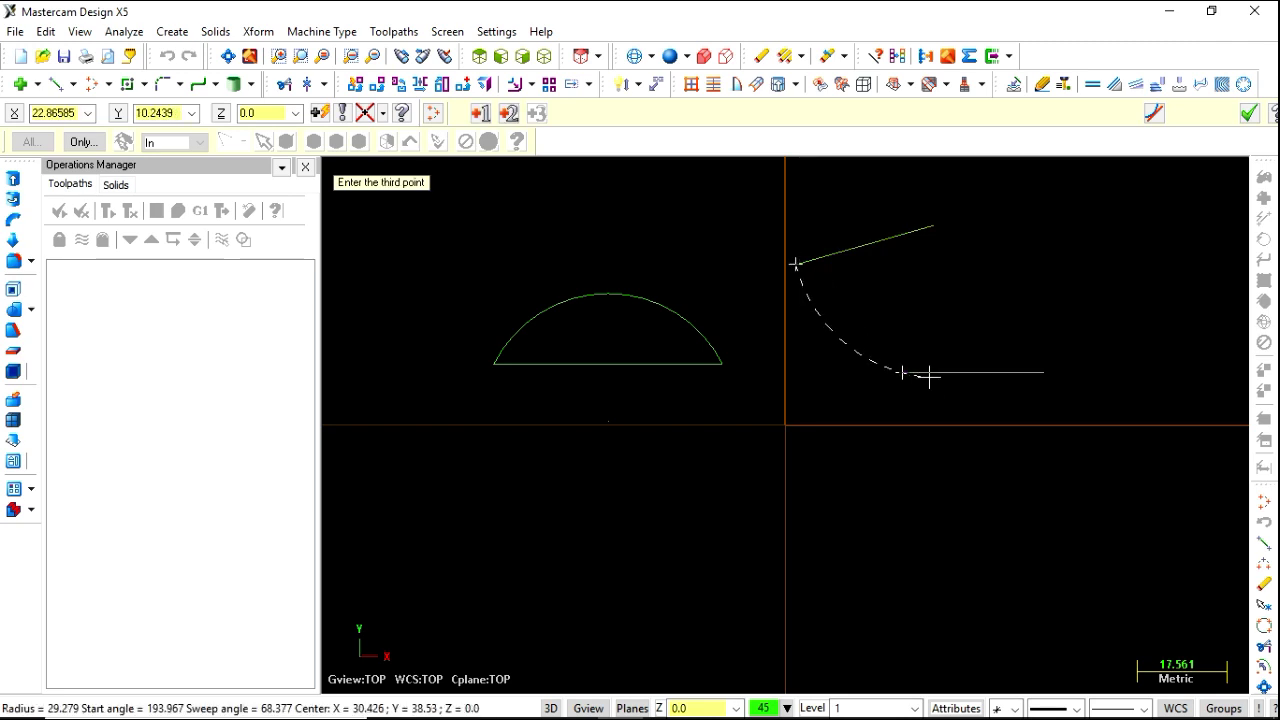
left_click(1045, 378)
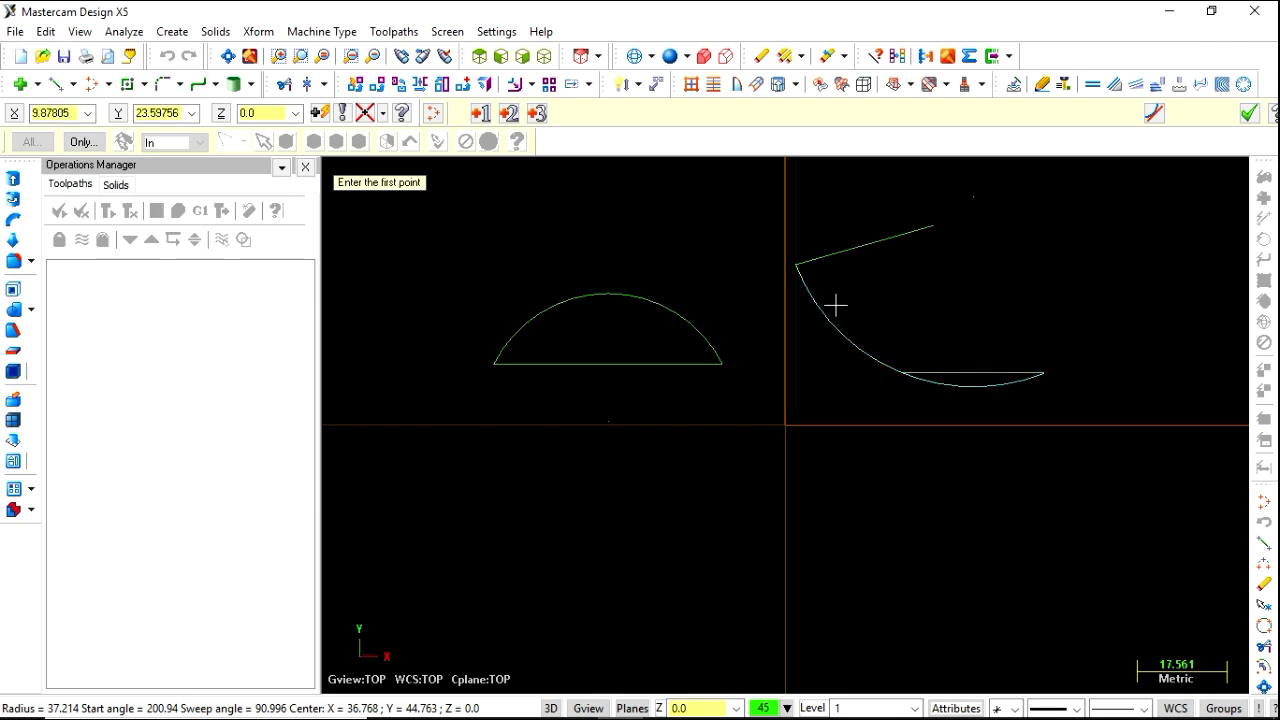
Try a polar-endpoints arc with radius 25 from a picked start point, then dismiss the arc menu.
left_click(108, 84)
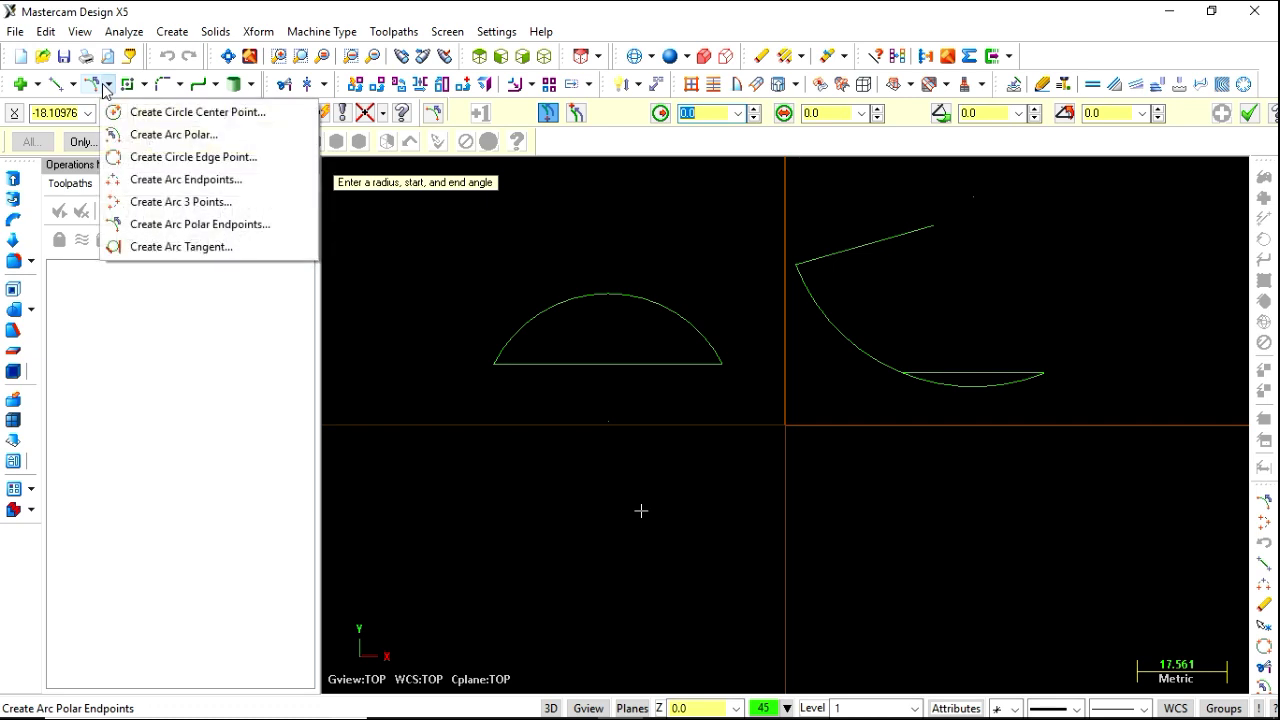
left_click(180, 224)
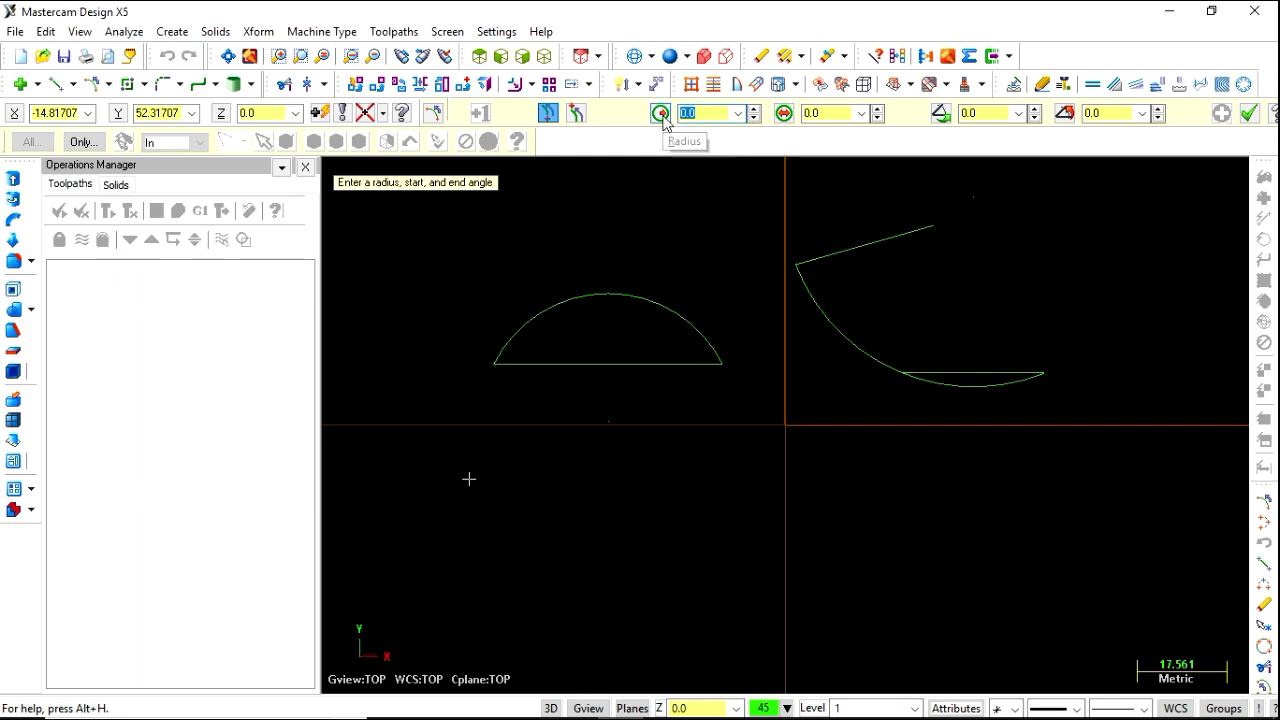
type("25")
left_click(468, 479)
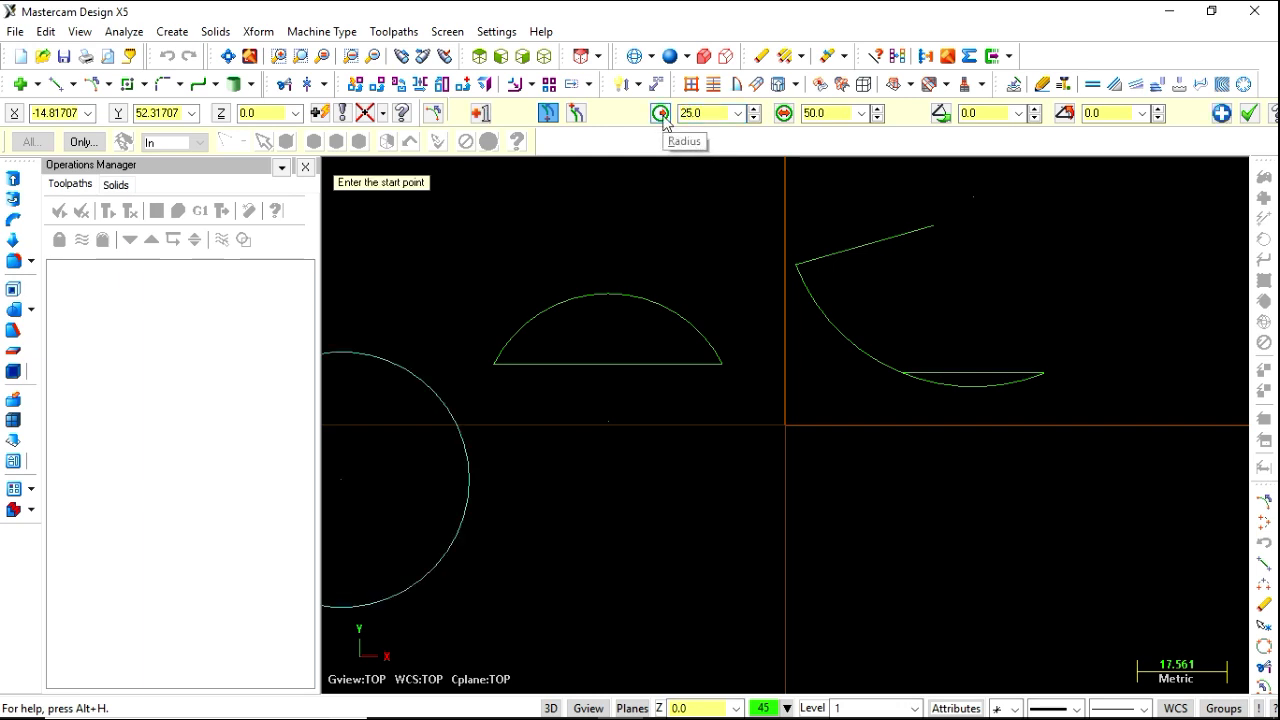
left_click(540, 504)
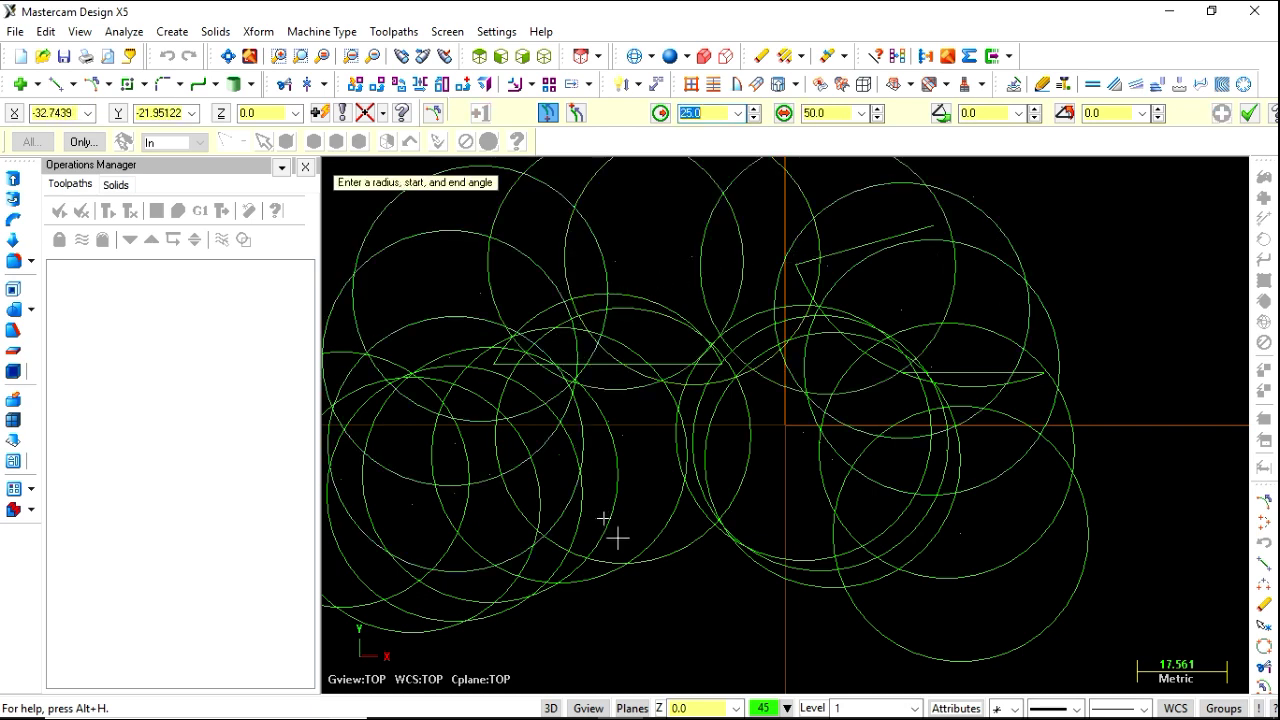
left_click(108, 84)
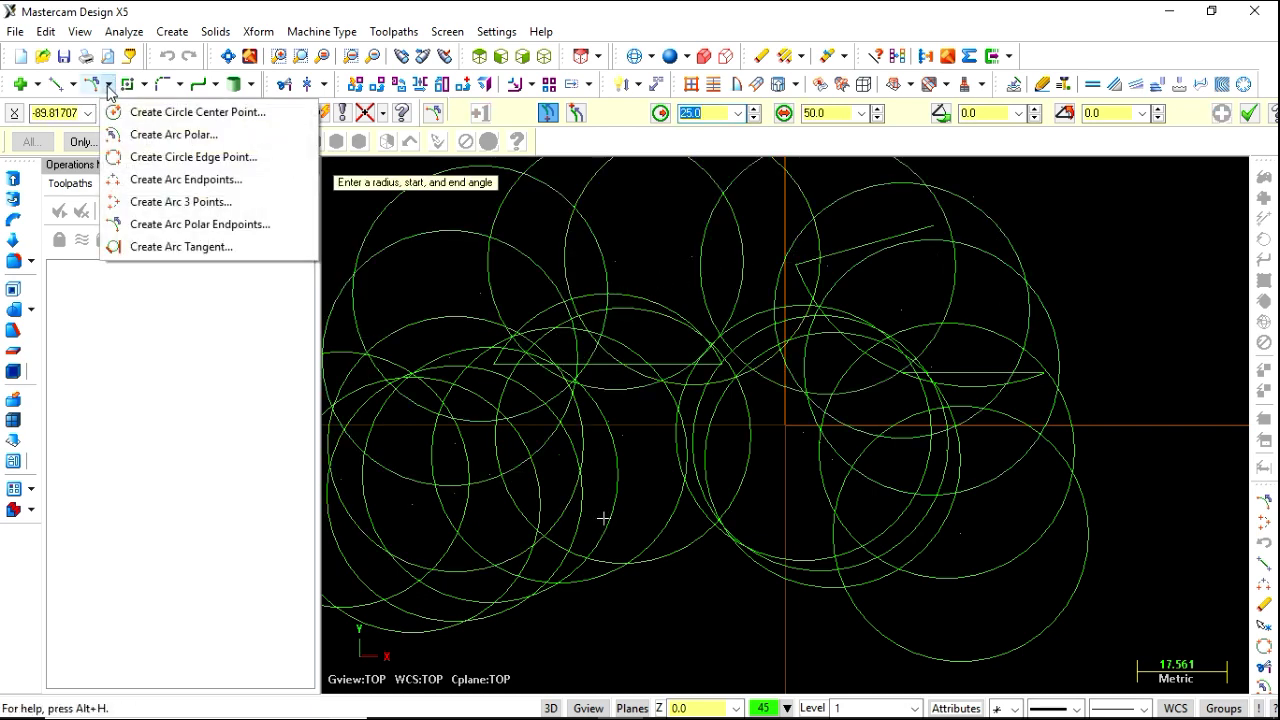
left_click(447, 617)
Draw a large circle of radius about 23 and a smaller one of radius about 9.8 to its right.
key("Escape")
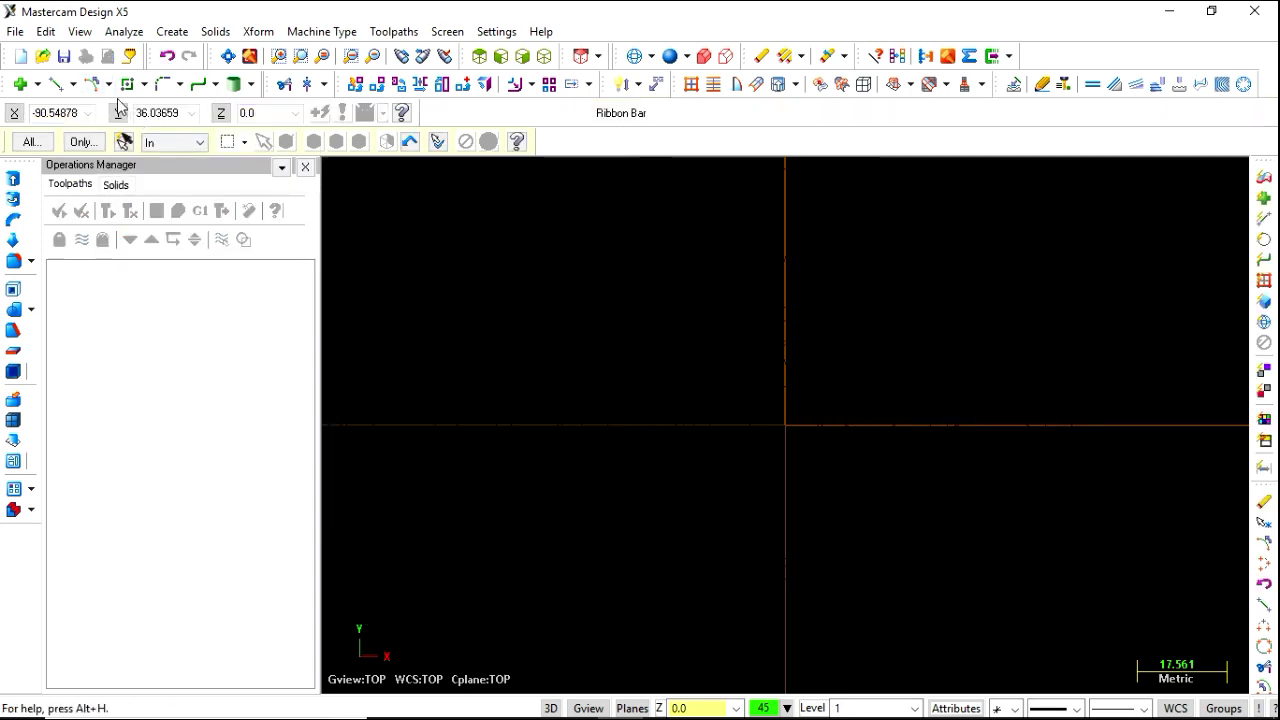
left_click(107, 85)
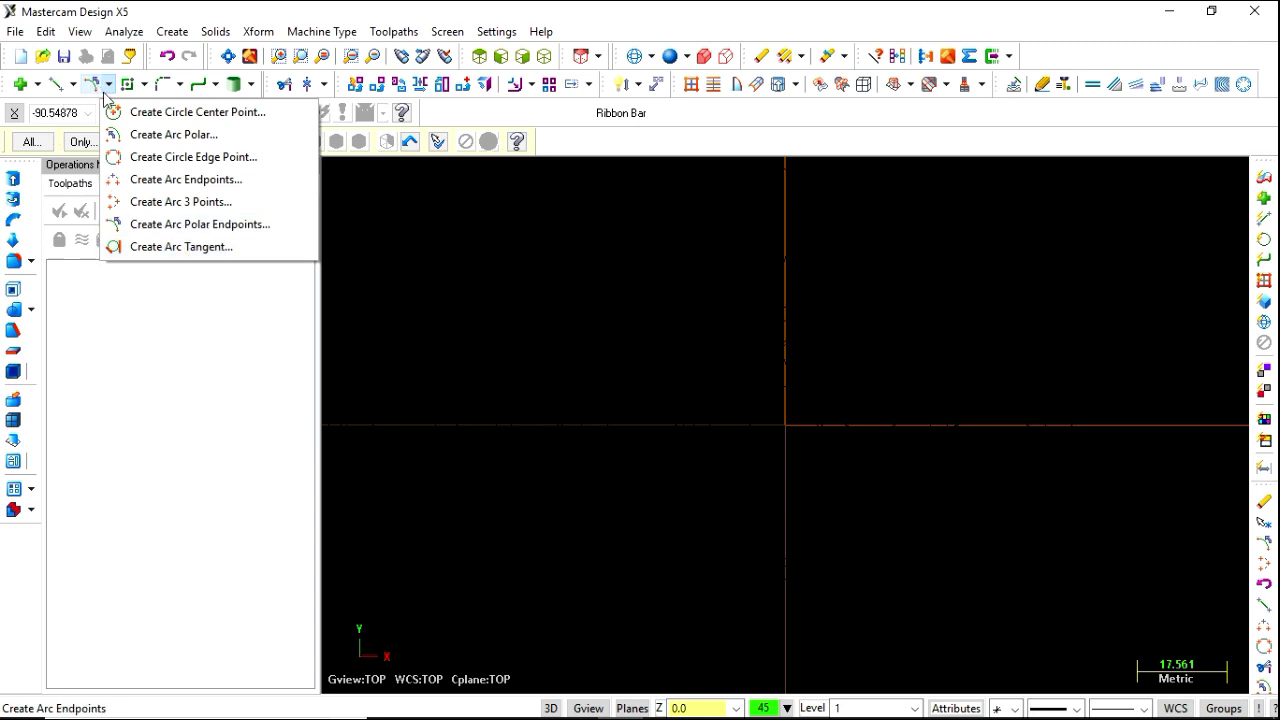
left_click(198, 112)
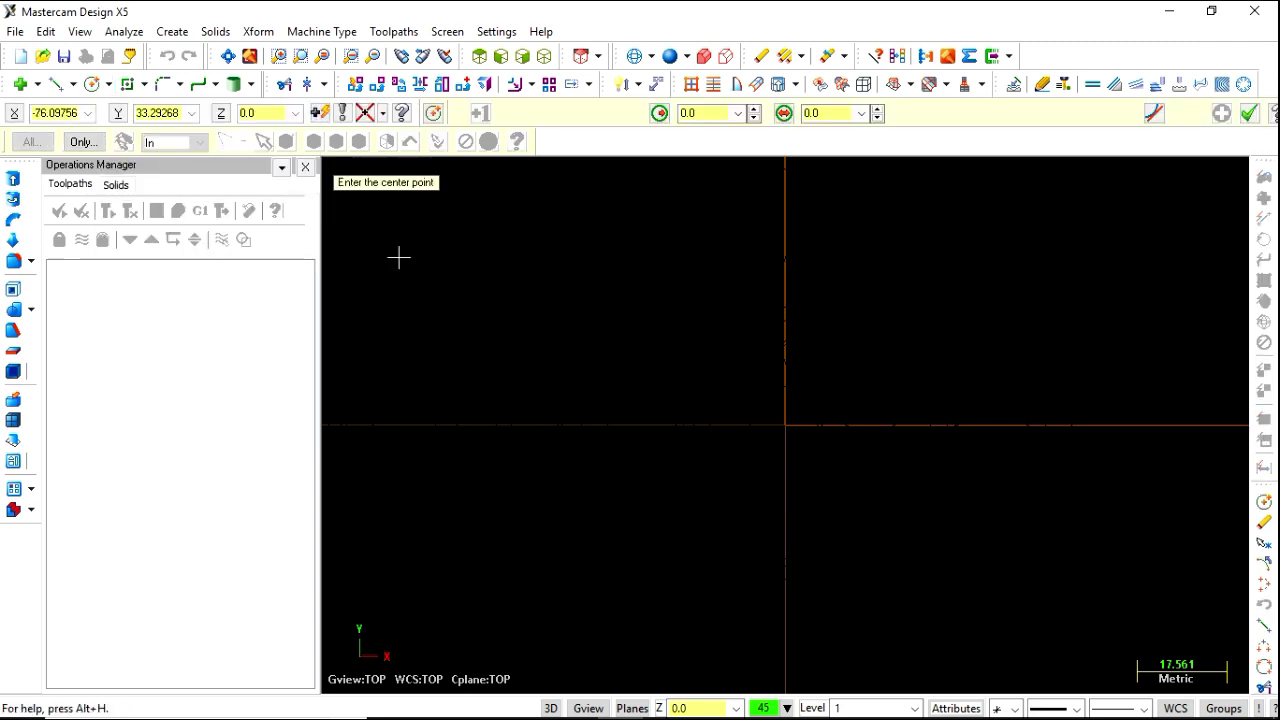
left_click(470, 395)
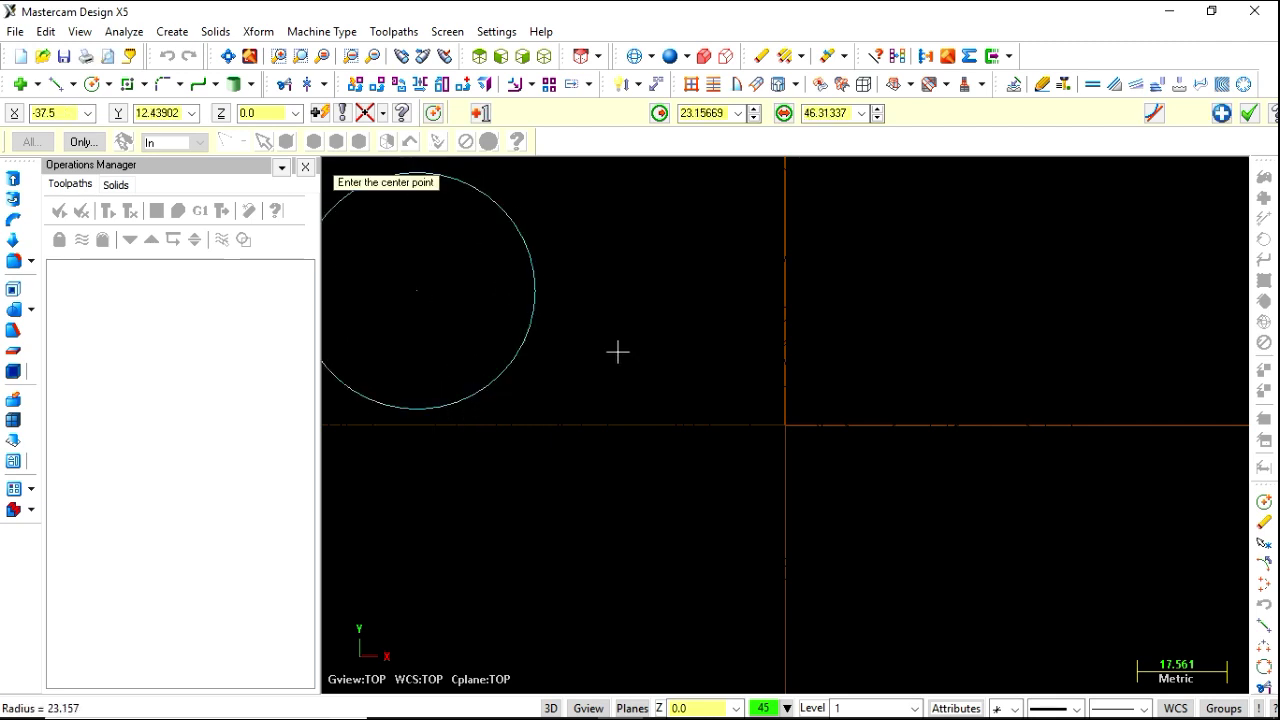
left_click(737, 278)
left_click(754, 325)
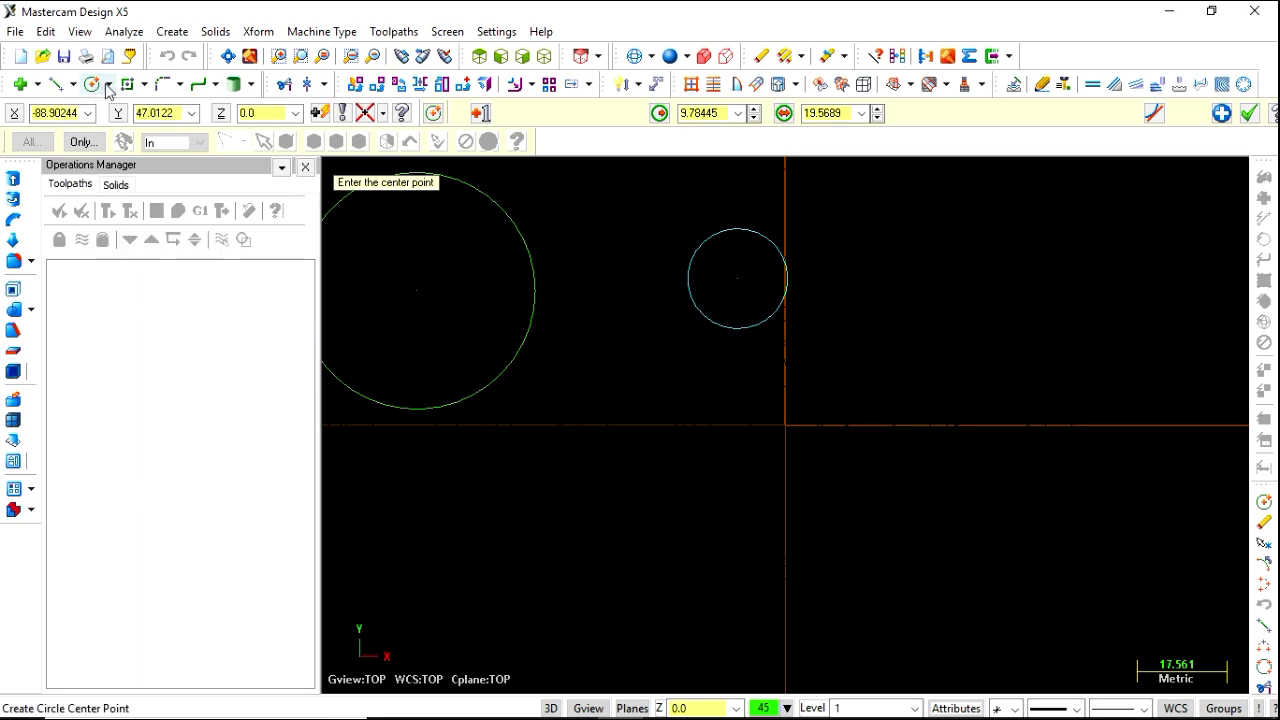
Draw lines joining the circles' tops and bottoms, then undo both lines.
left_click(73, 86)
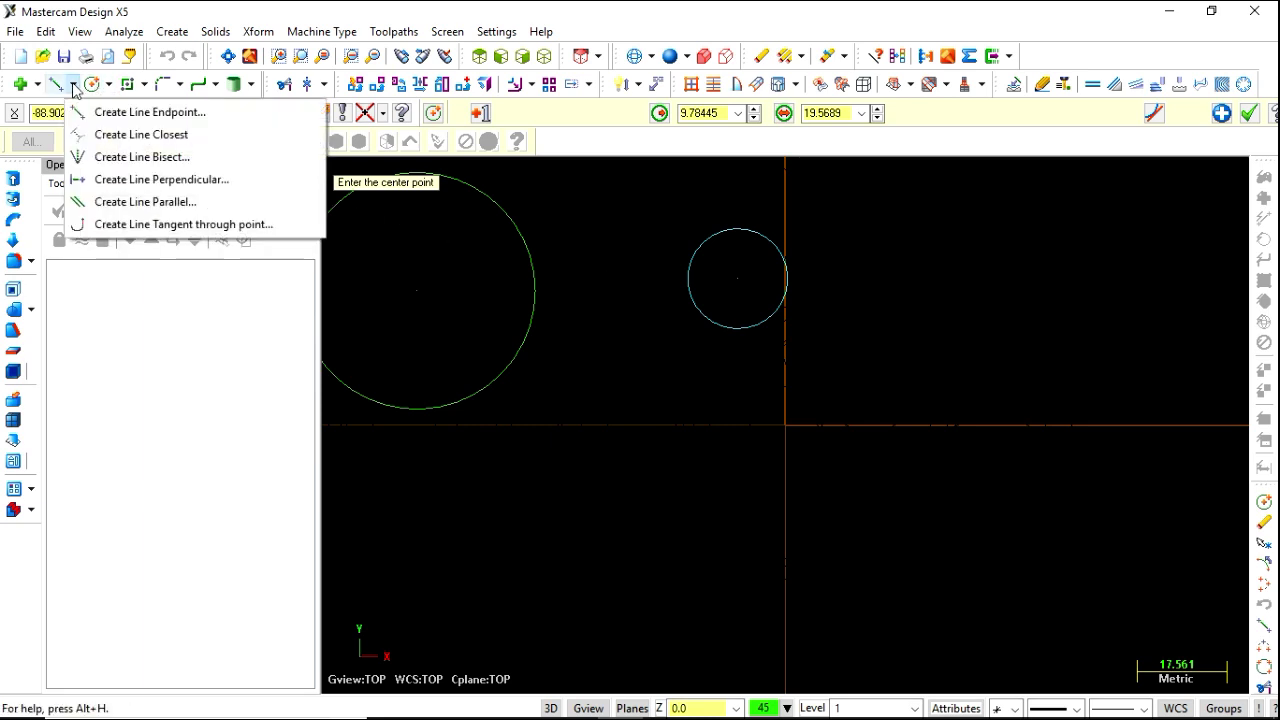
left_click(106, 112)
left_click(487, 178)
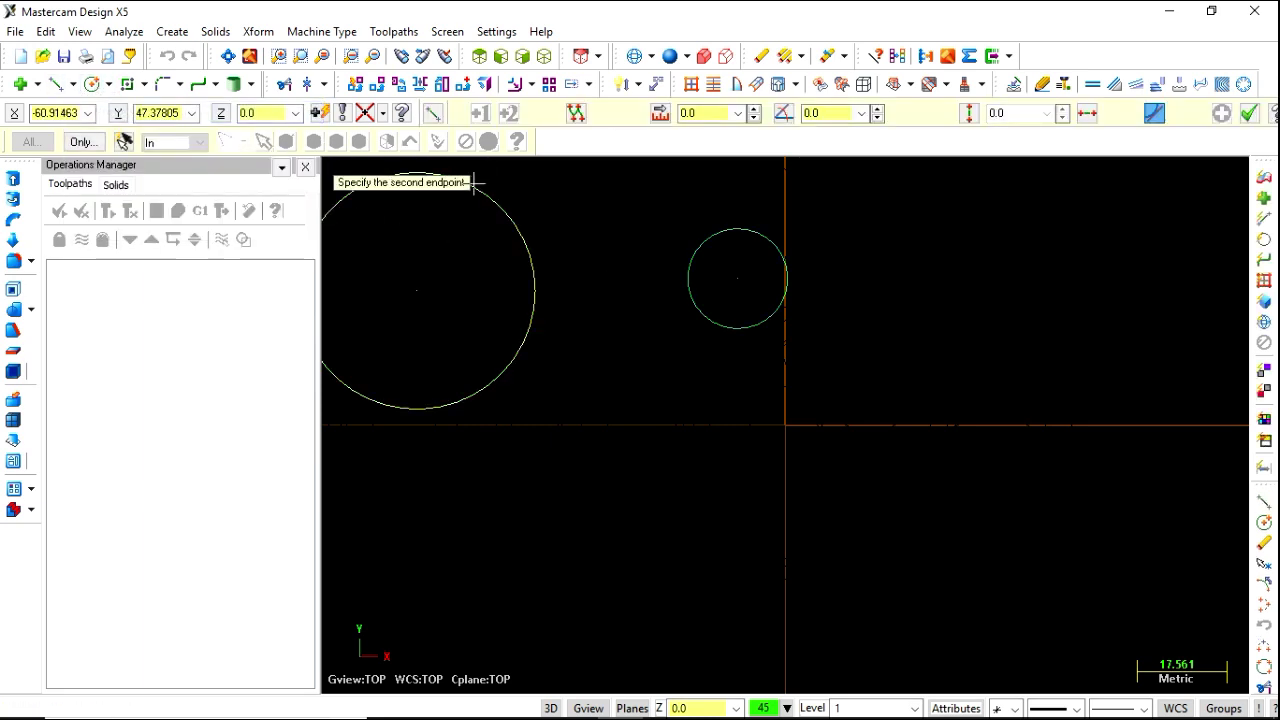
left_click(717, 236)
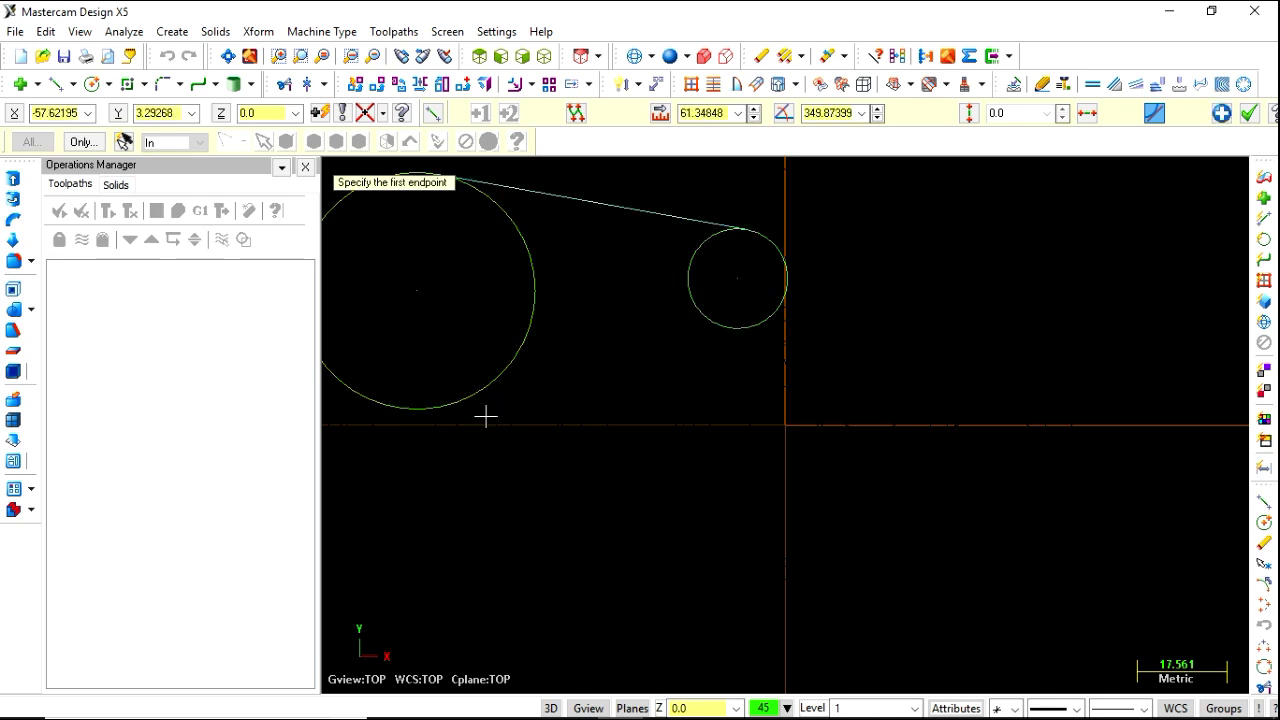
left_click(445, 406)
left_click(728, 325)
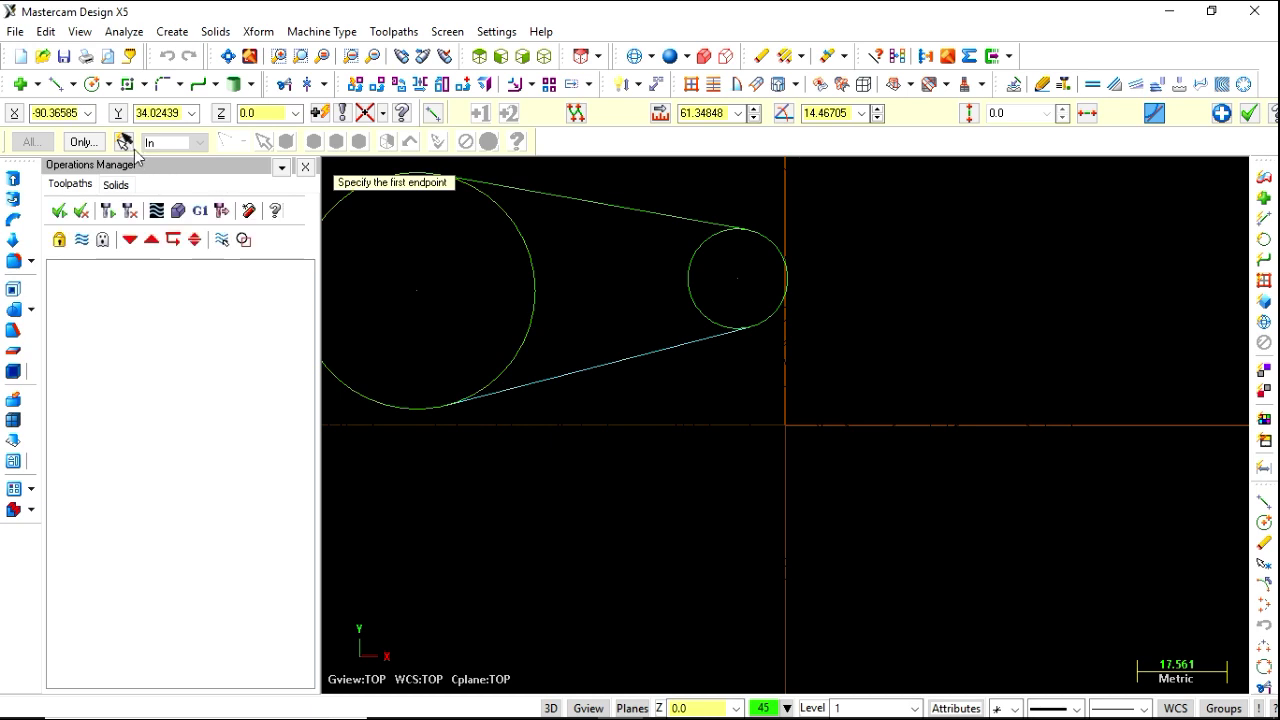
key("Escape")
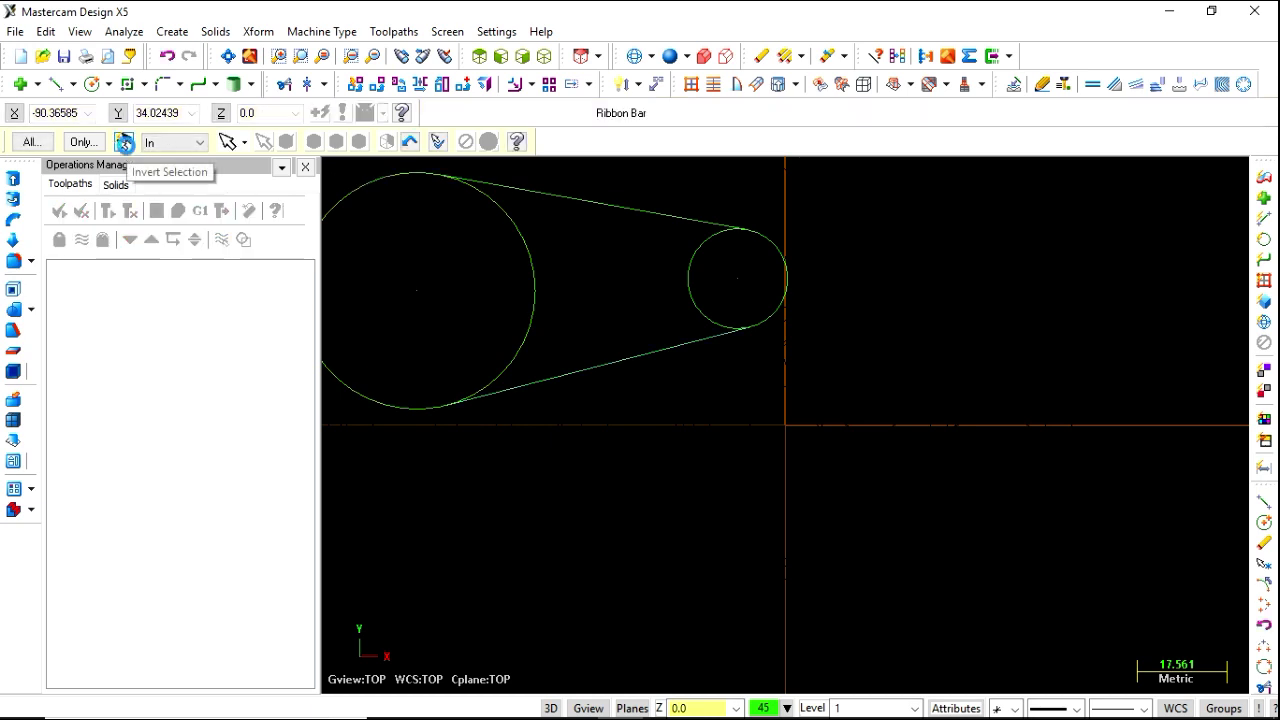
left_click(124, 143)
left_click(124, 143)
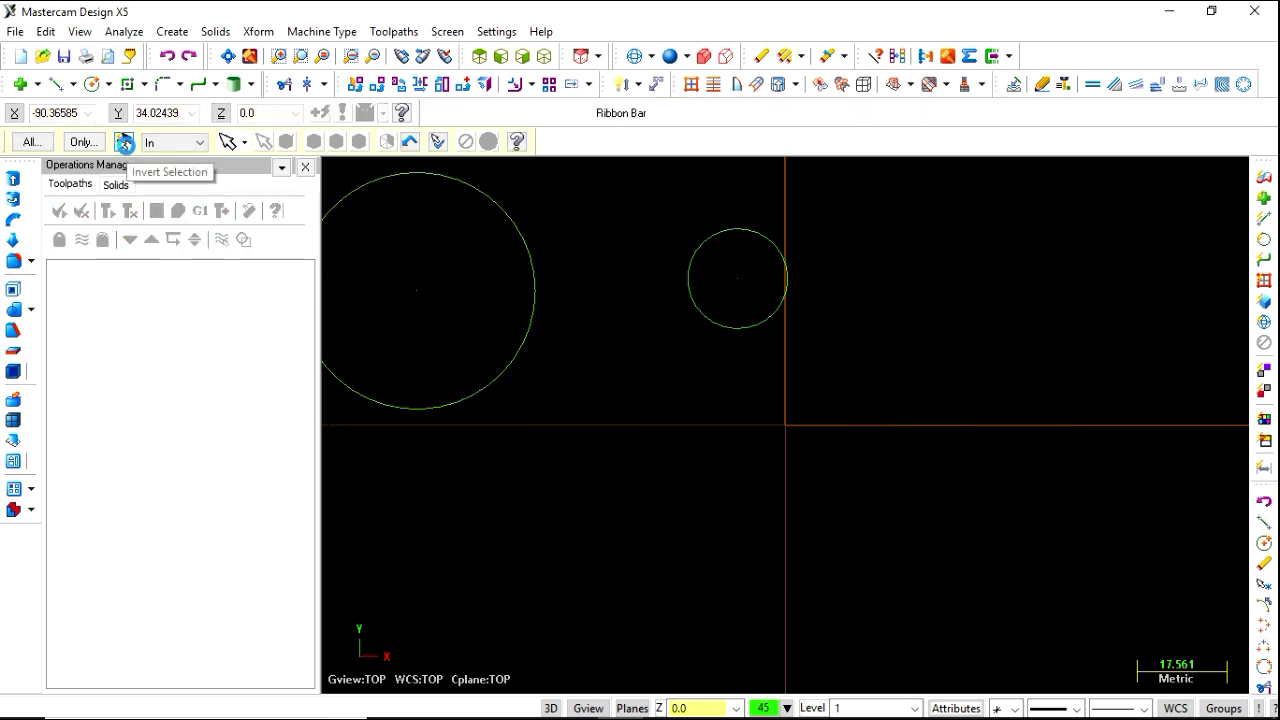
Create a radius-50 arc tangent to both circles along their top.
left_click(108, 84)
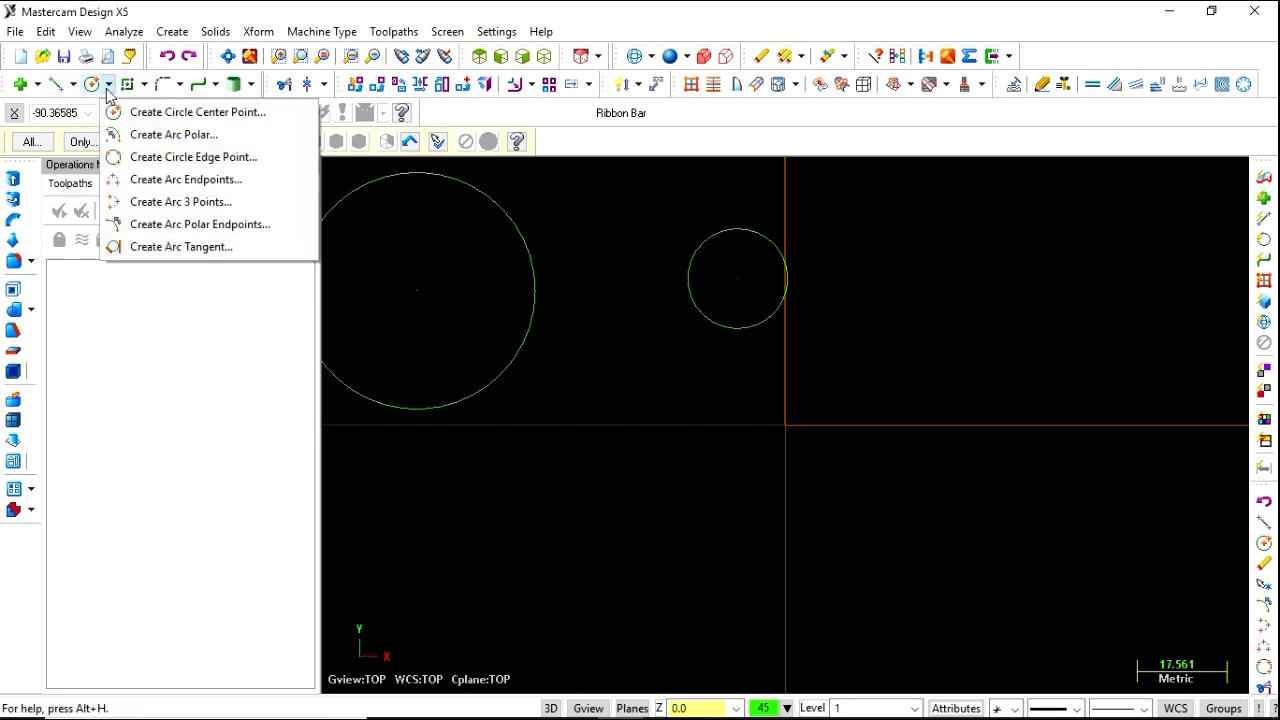
left_click(171, 247)
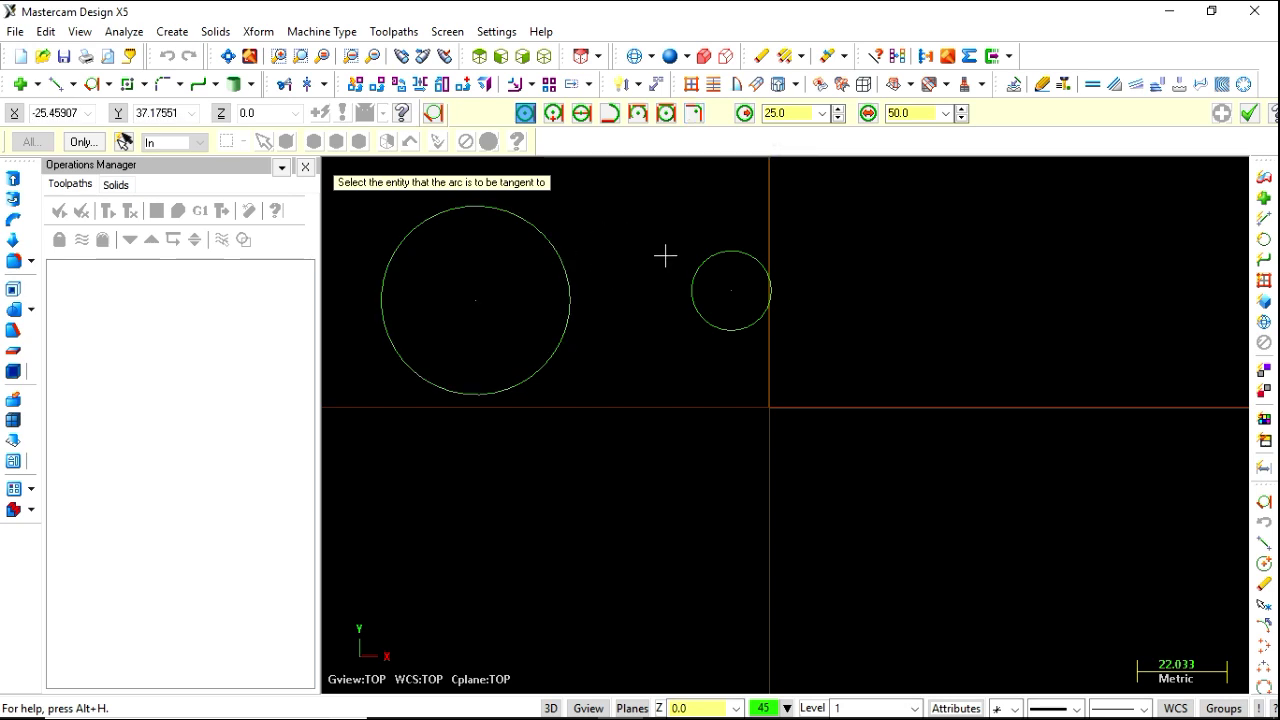
left_click(694, 113)
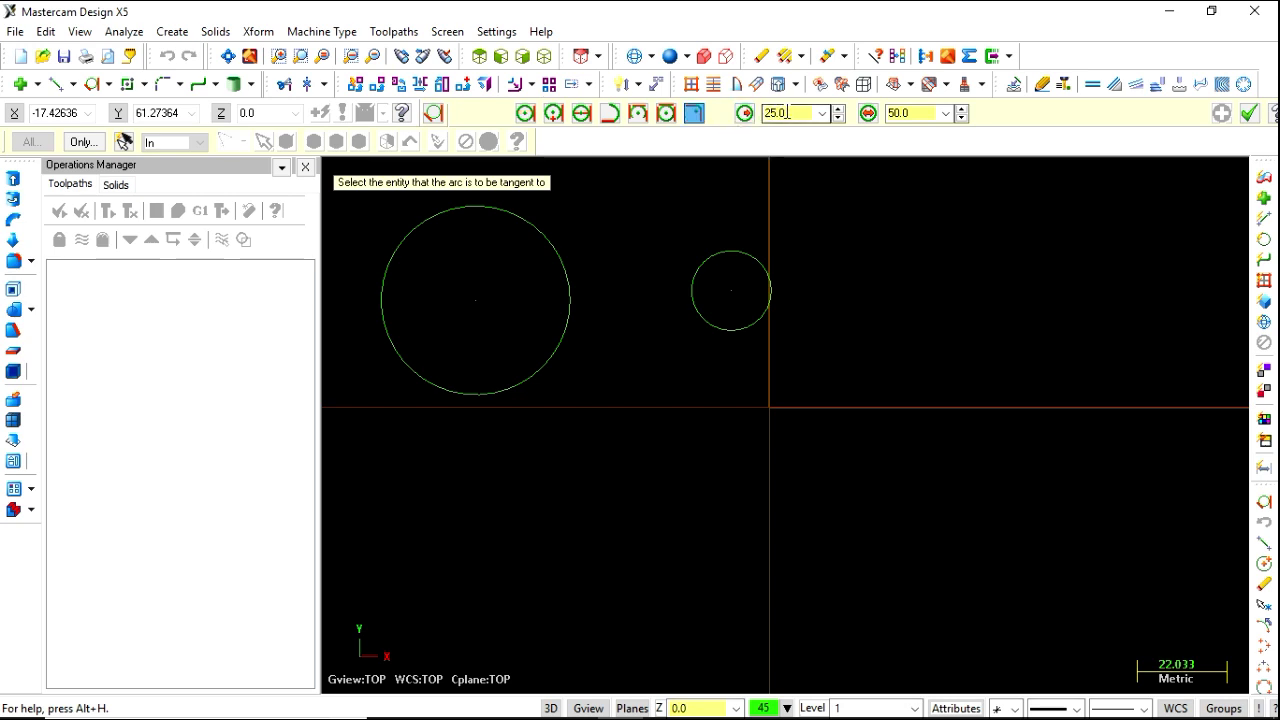
left_click_drag(789, 113, 772, 114)
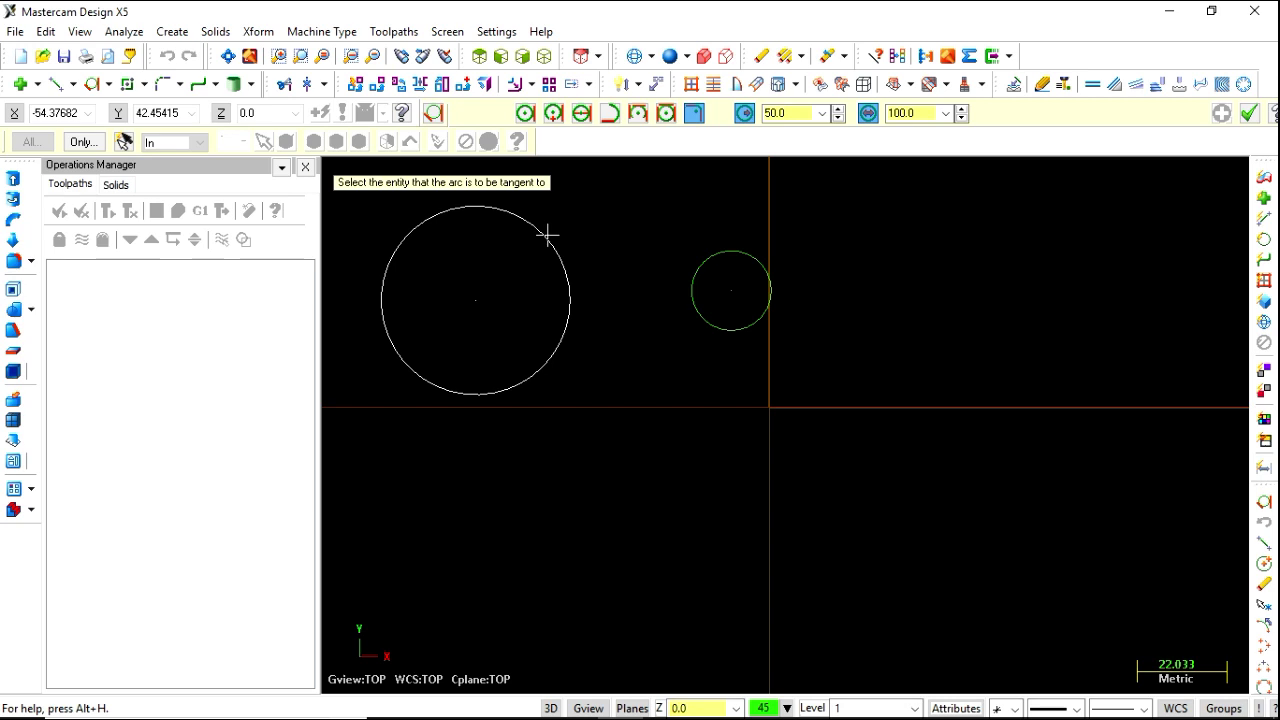
left_click(547, 234)
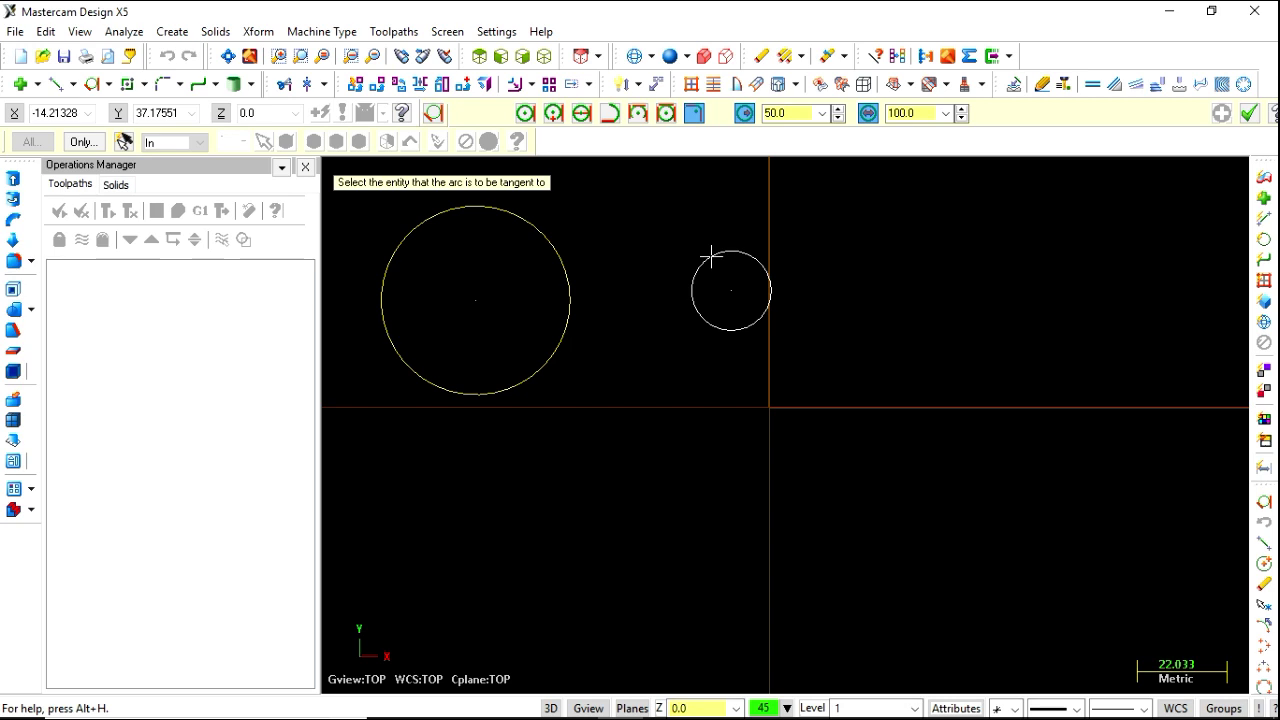
left_click(710, 258)
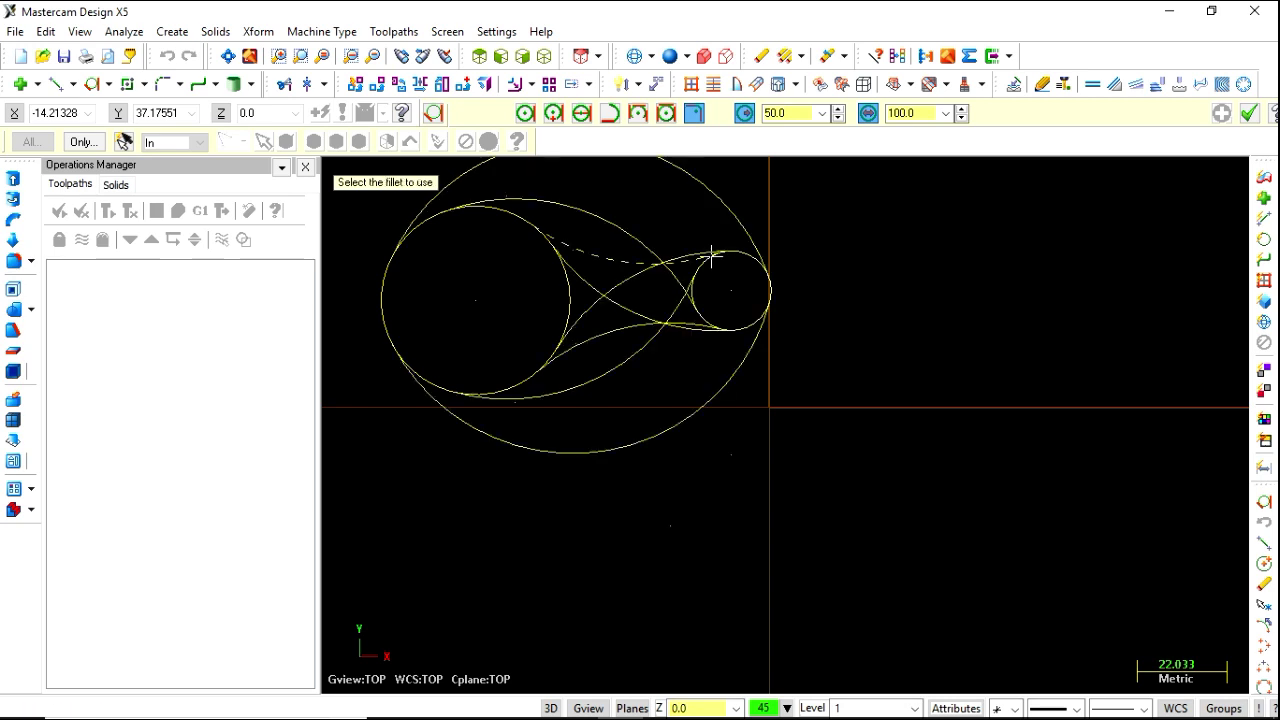
left_click(616, 266)
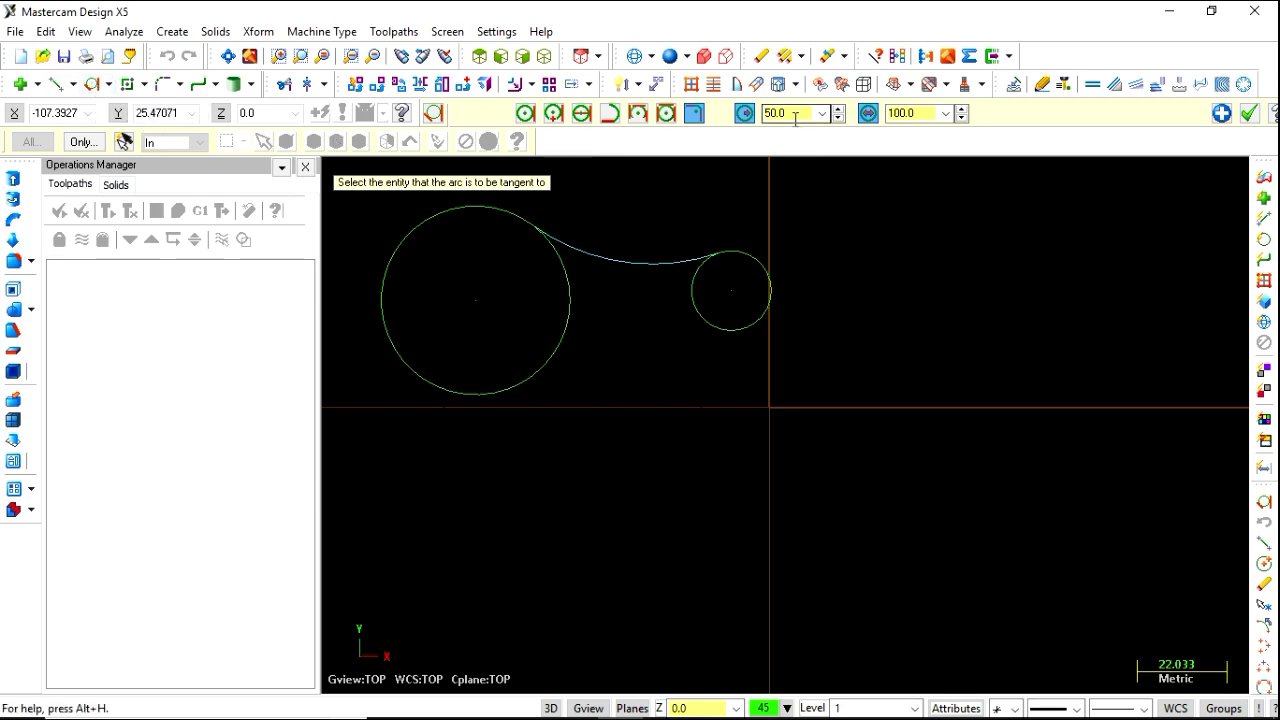
Add the matching radius-50 tangent arc along the circles' bottom.
left_click(482, 394)
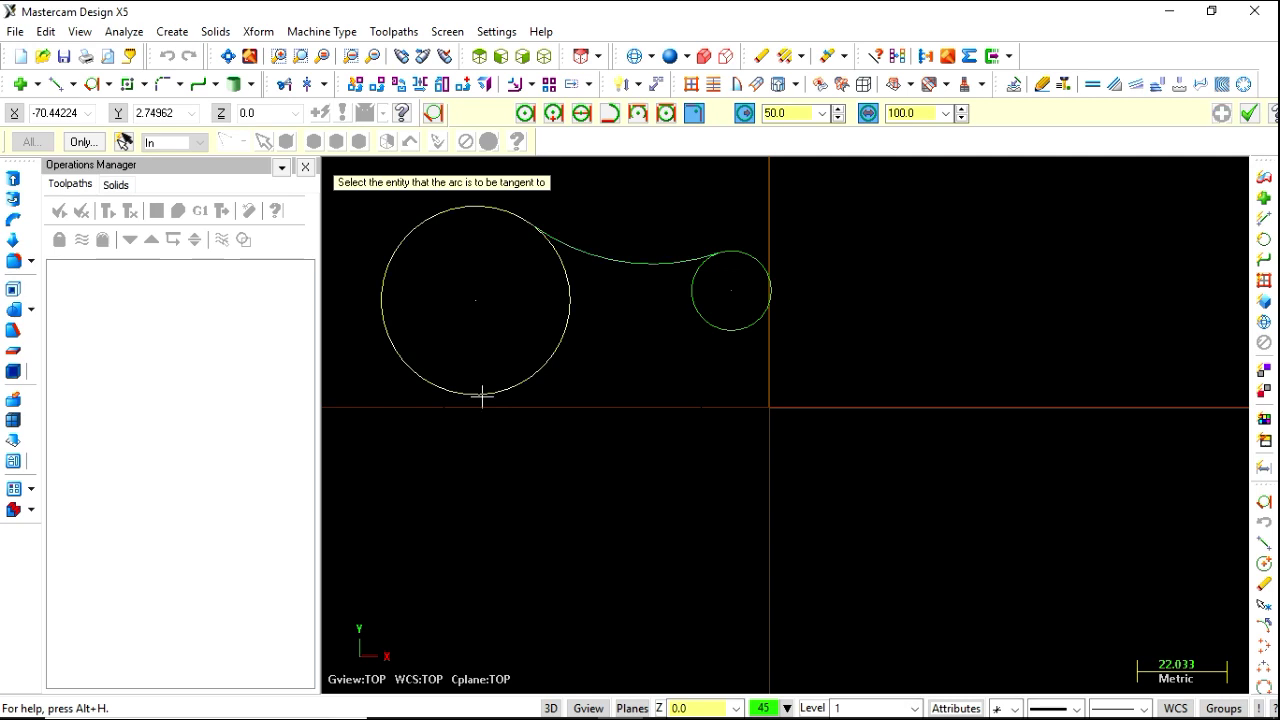
left_click(712, 326)
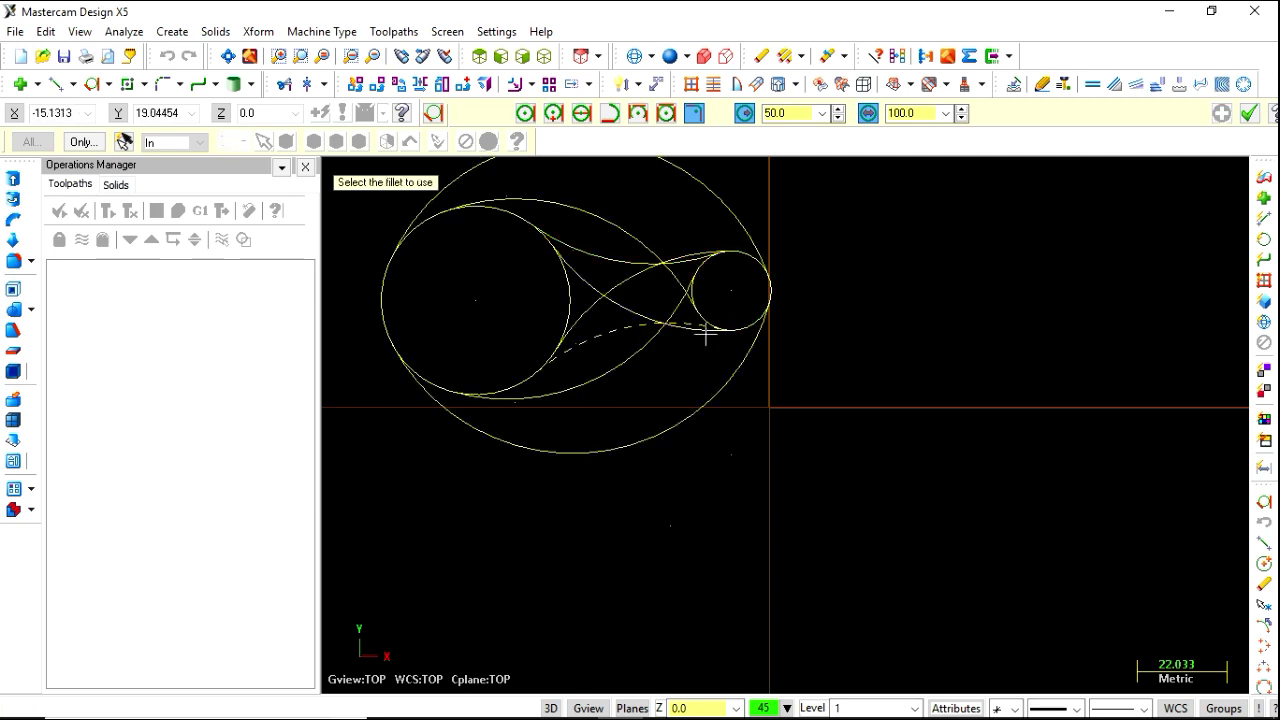
left_click(616, 340)
left_click(614, 251)
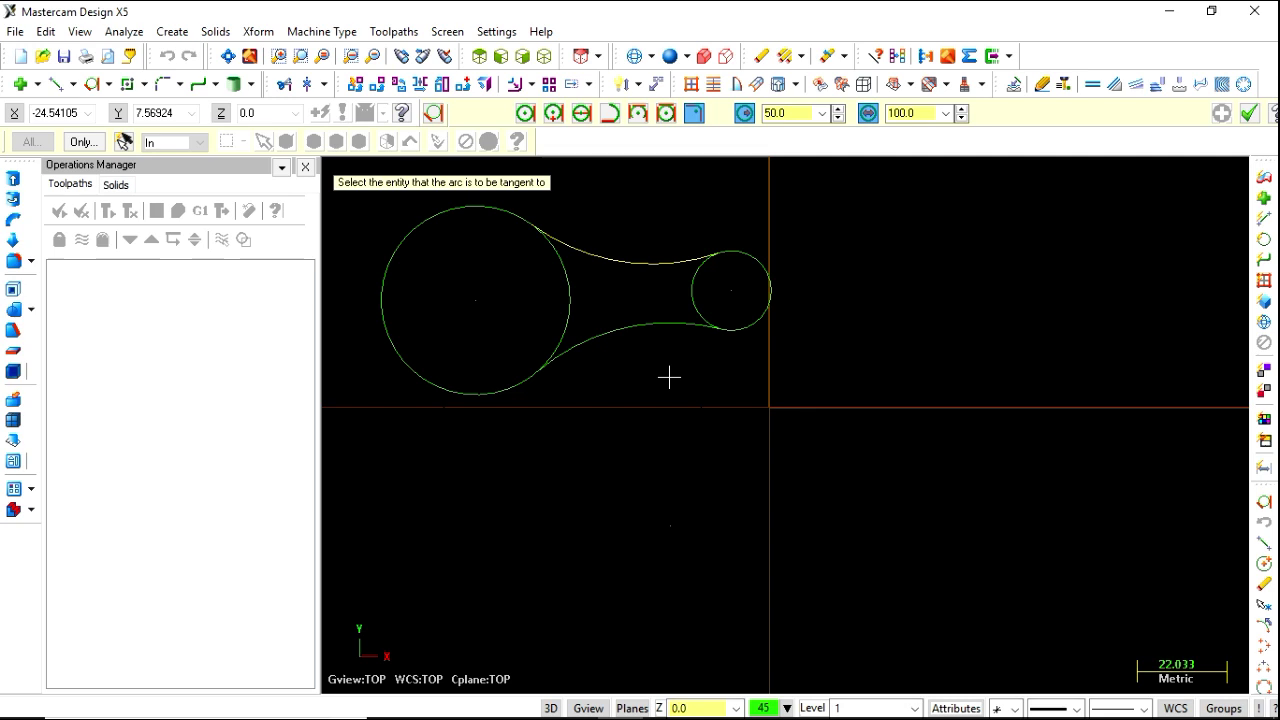
Draw a centre-anchored rectangle at the origin, about 118.92 wide by 61.98 tall.
left_click(172, 32)
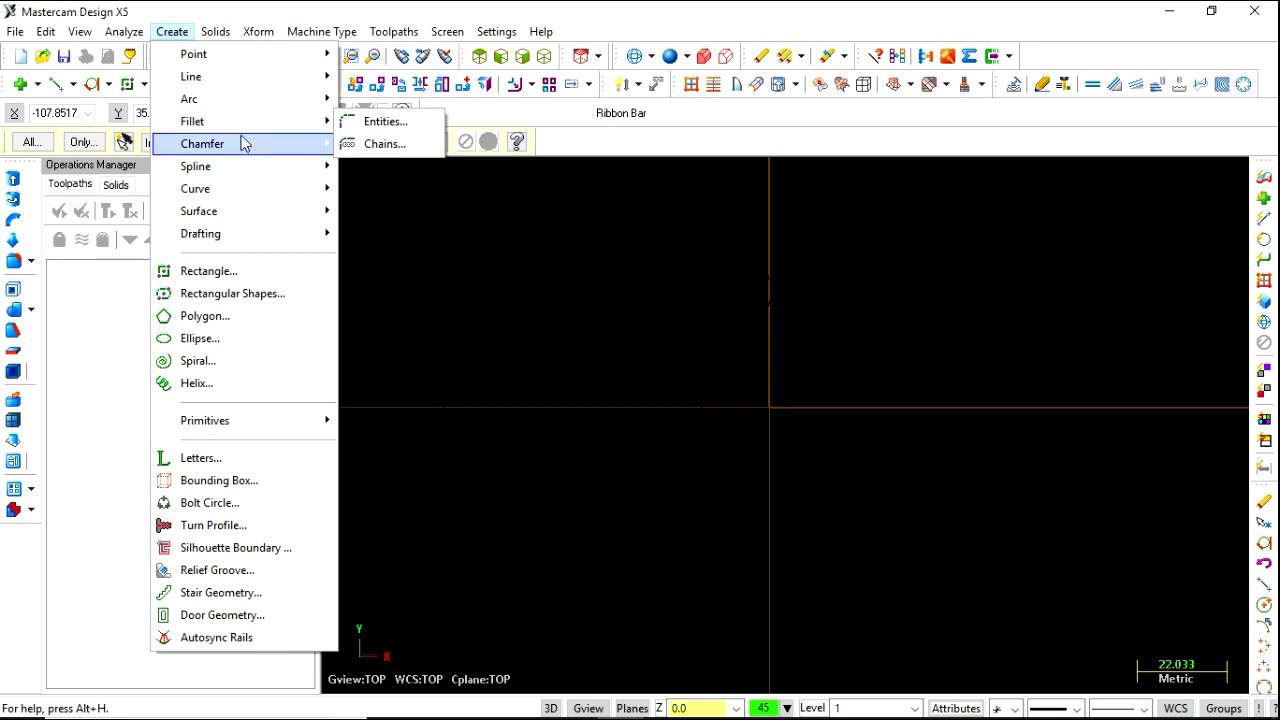
left_click(129, 86)
left_click(128, 85)
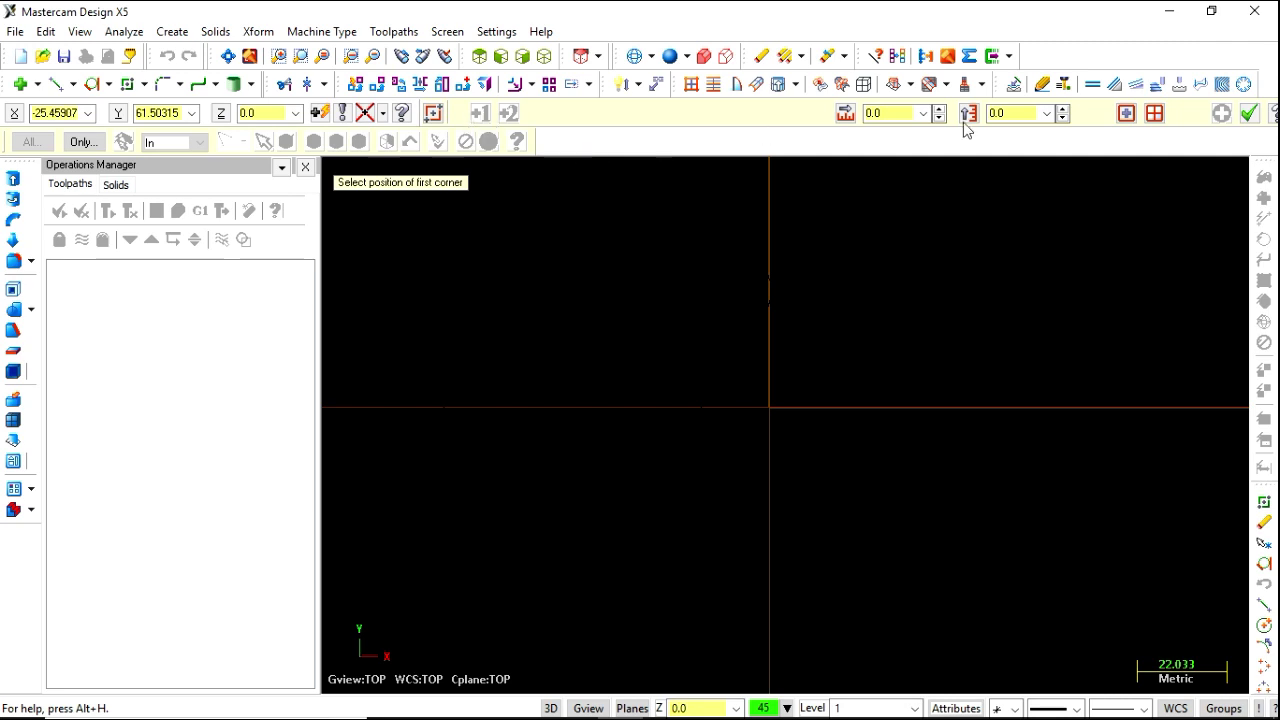
left_click(1126, 113)
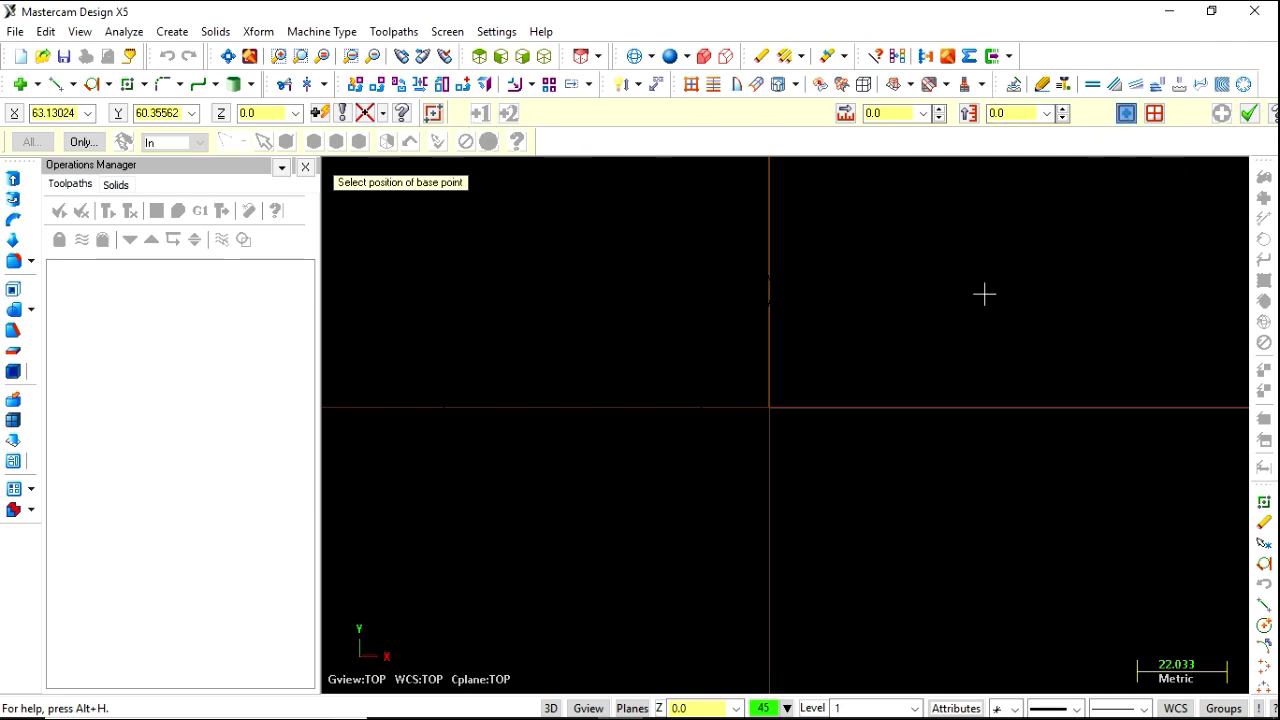
left_click(768, 407)
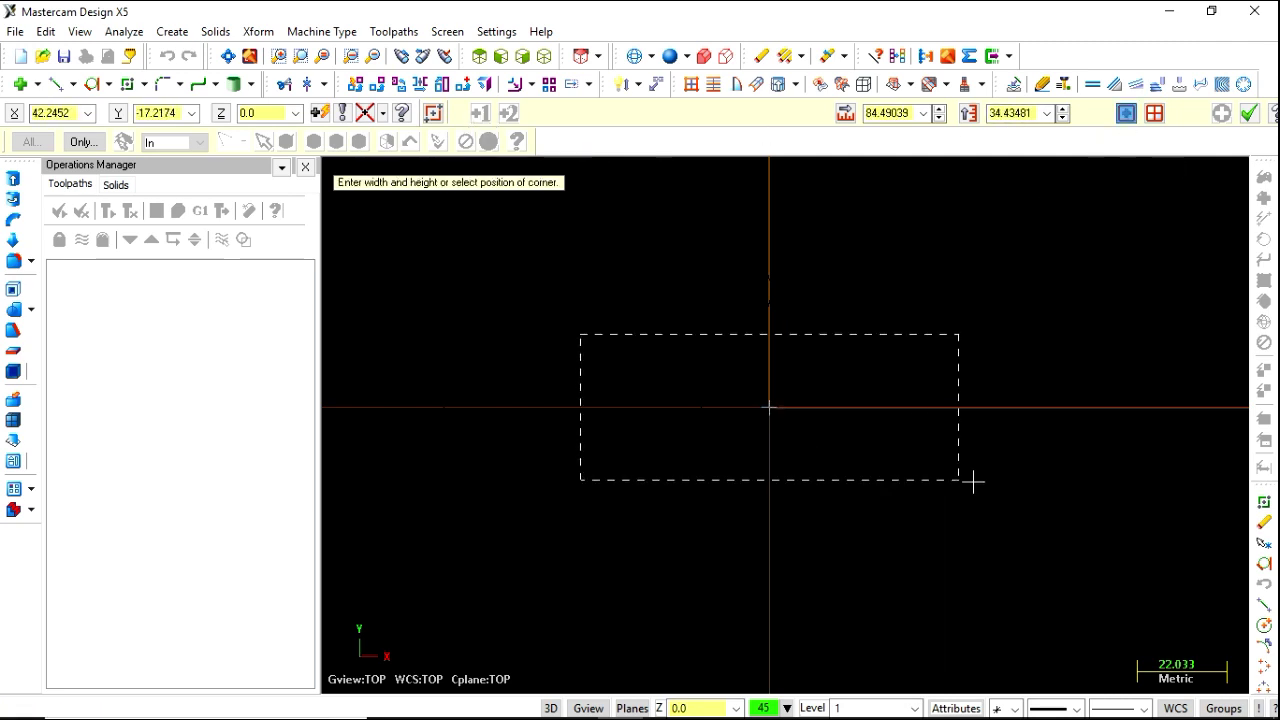
left_click(1012, 533)
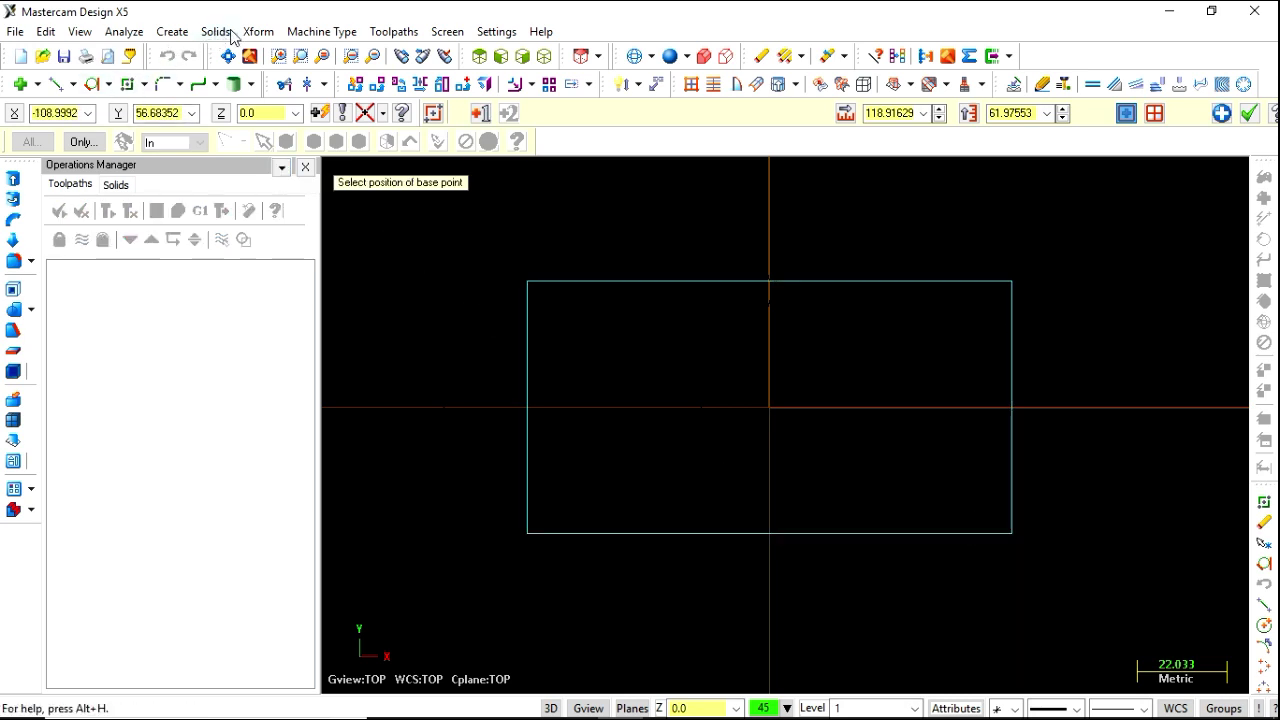
left_click(164, 36)
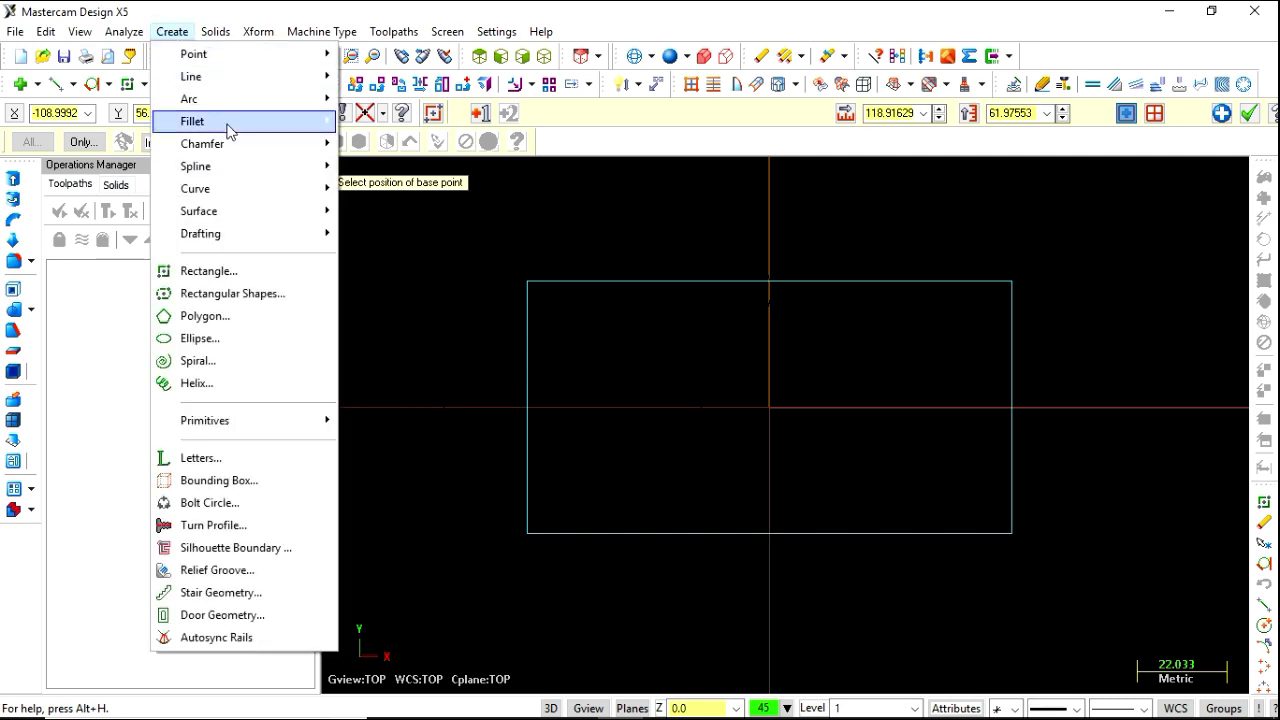
mouse_move(193, 121)
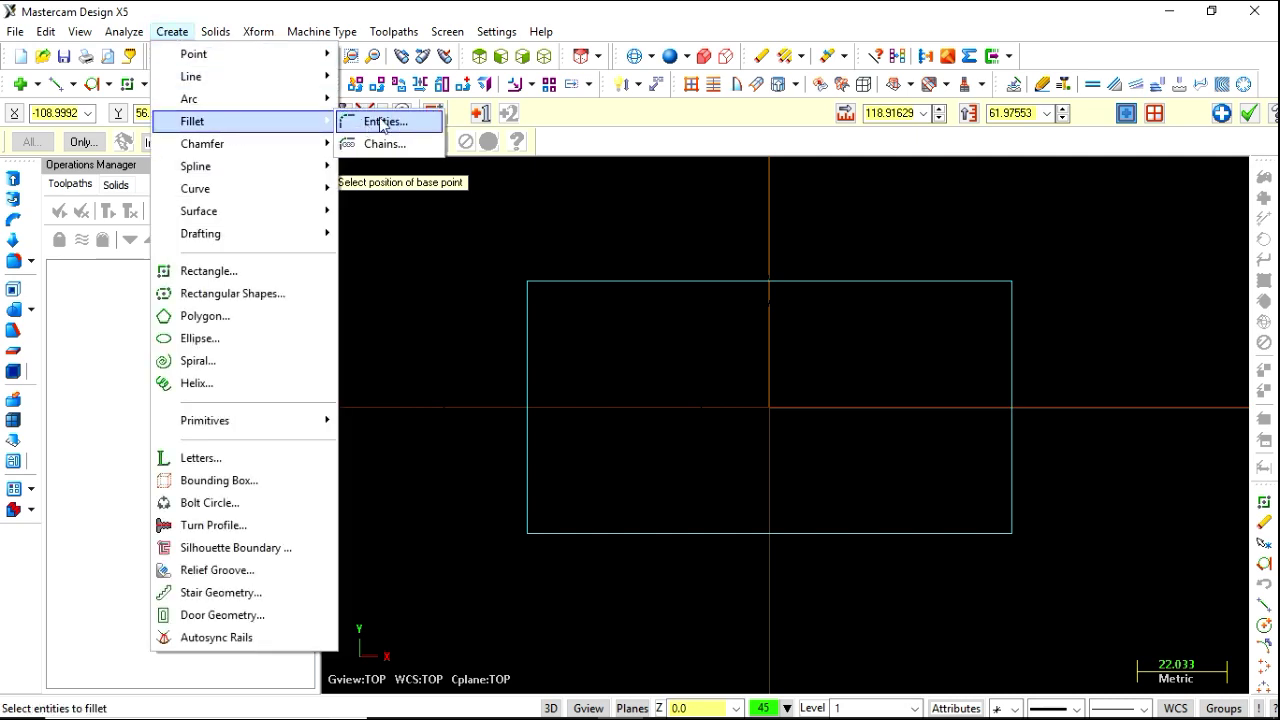
left_click(382, 124)
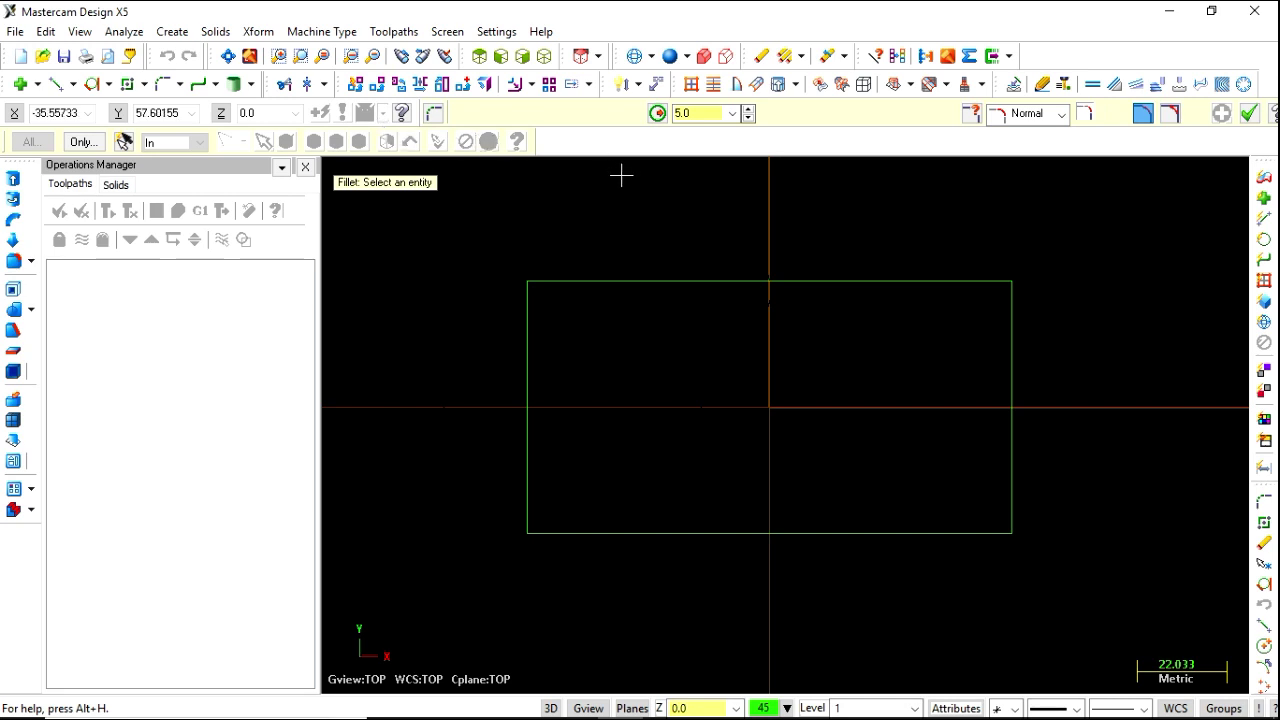
left_click(560, 276)
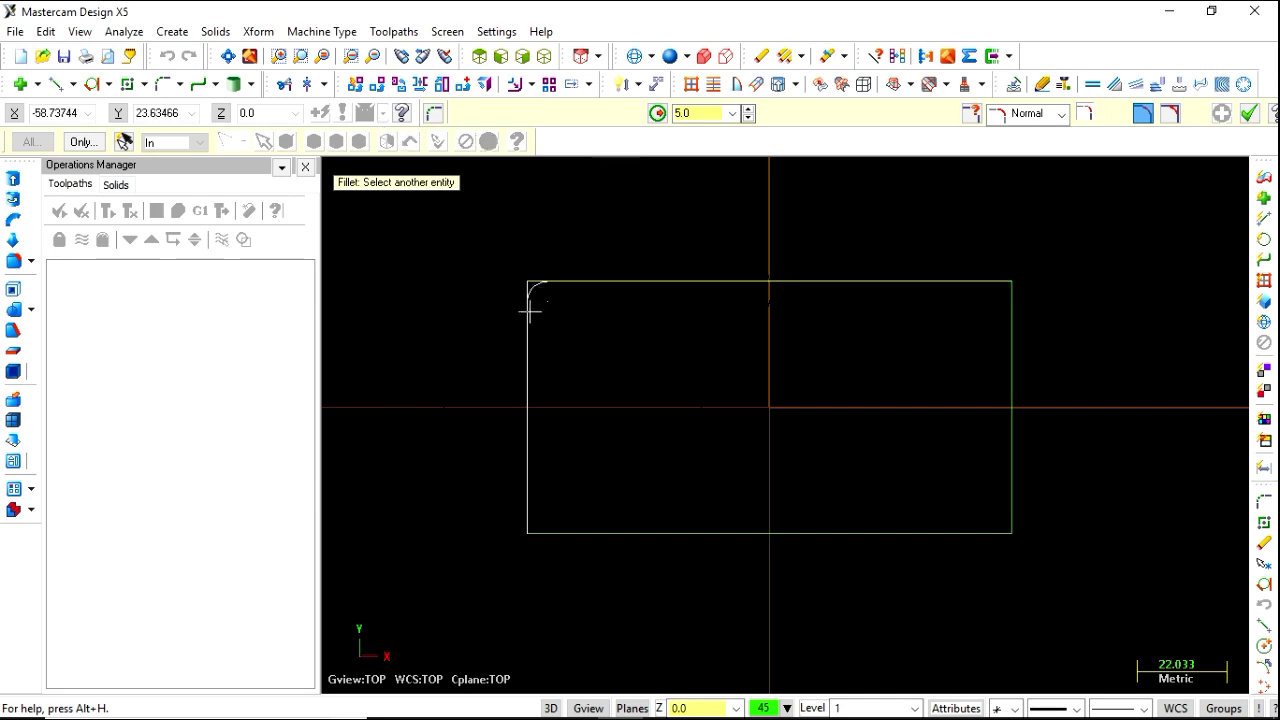
left_click(529, 309)
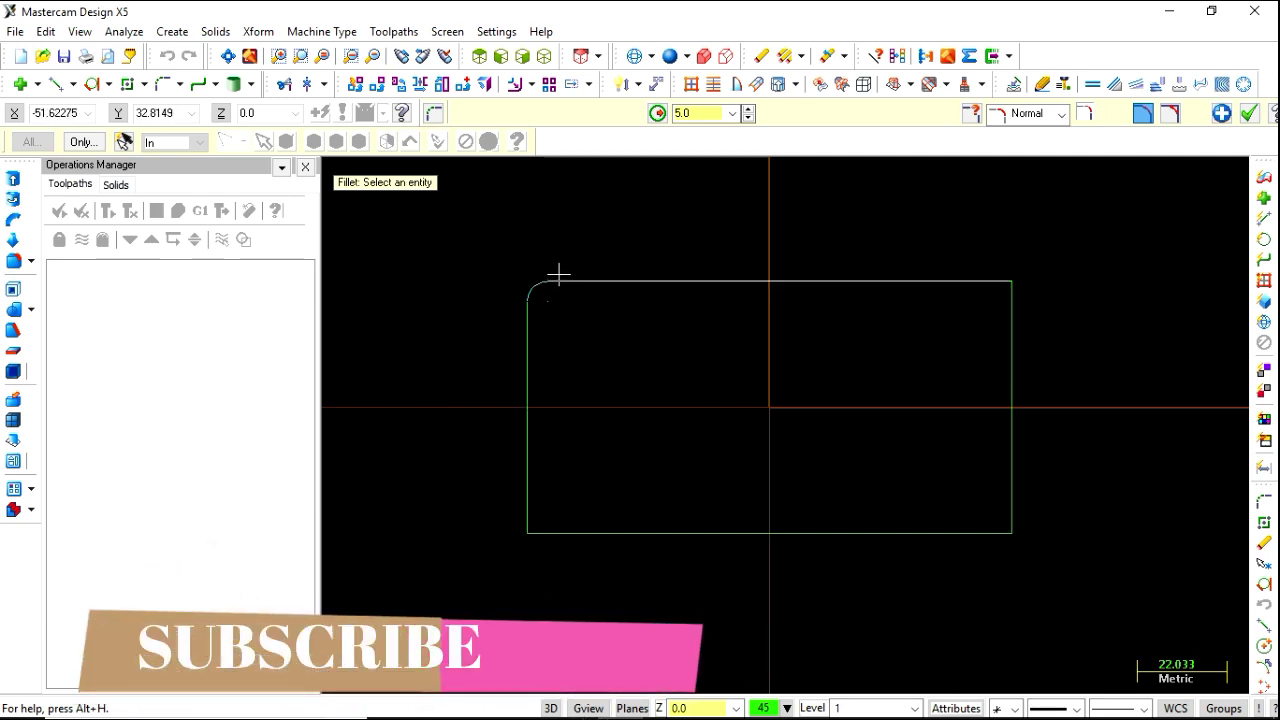
left_click(690, 113)
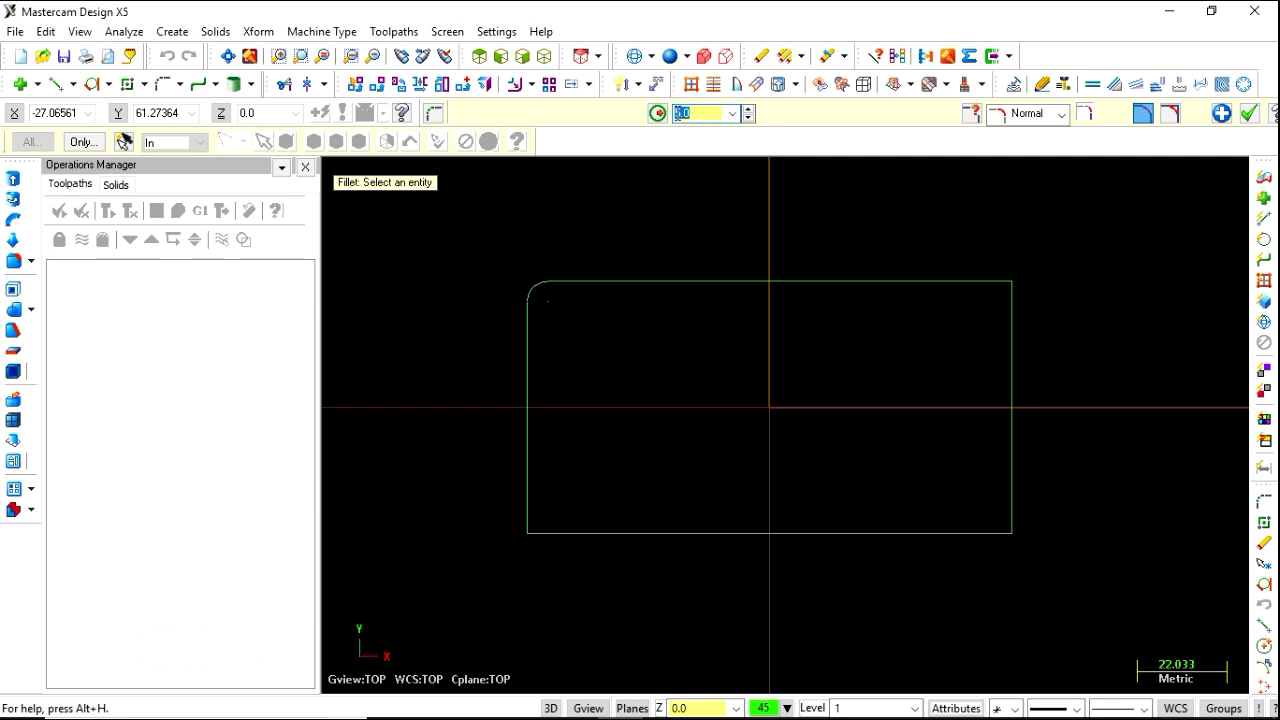
type("10")
key("Return")
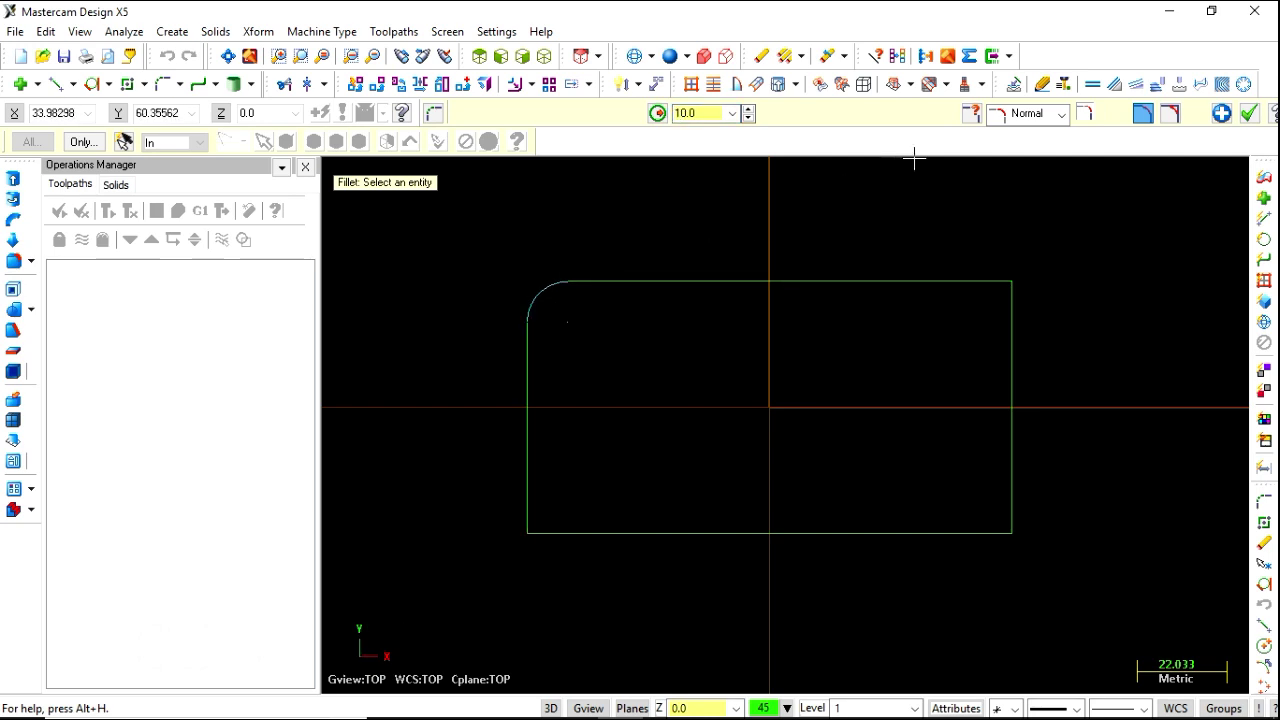
left_click(1063, 116)
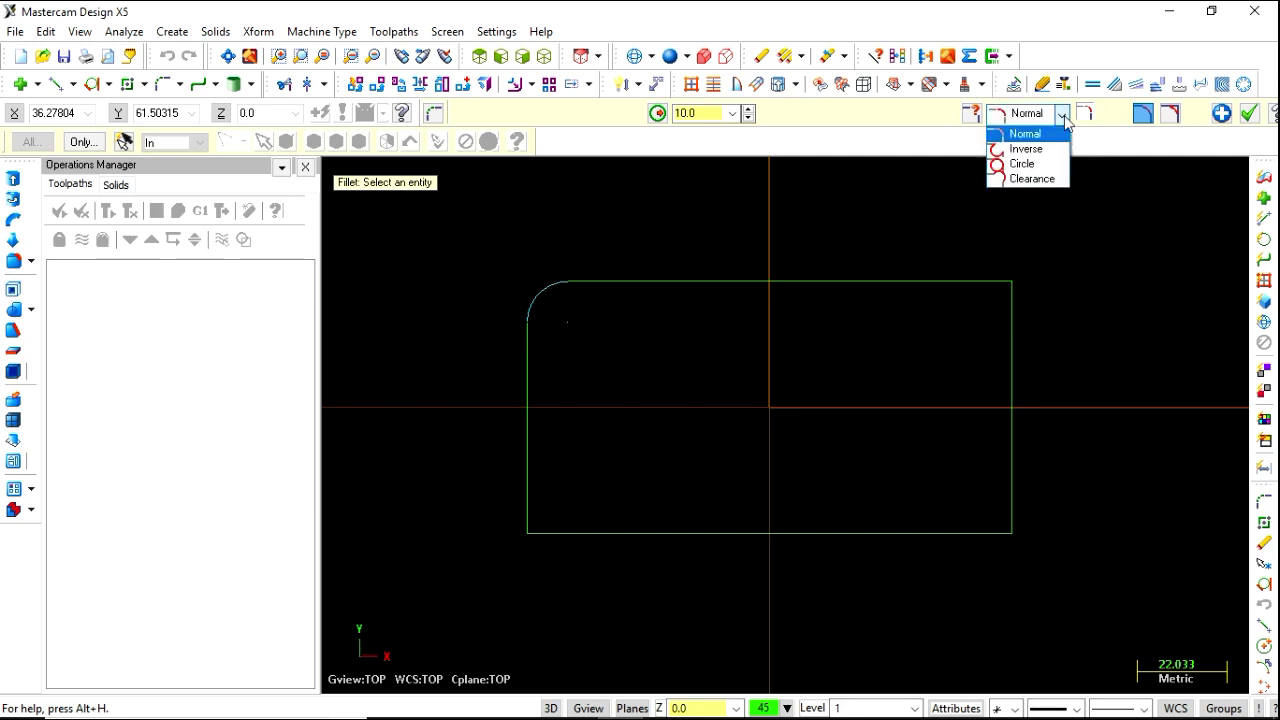
left_click(1026, 148)
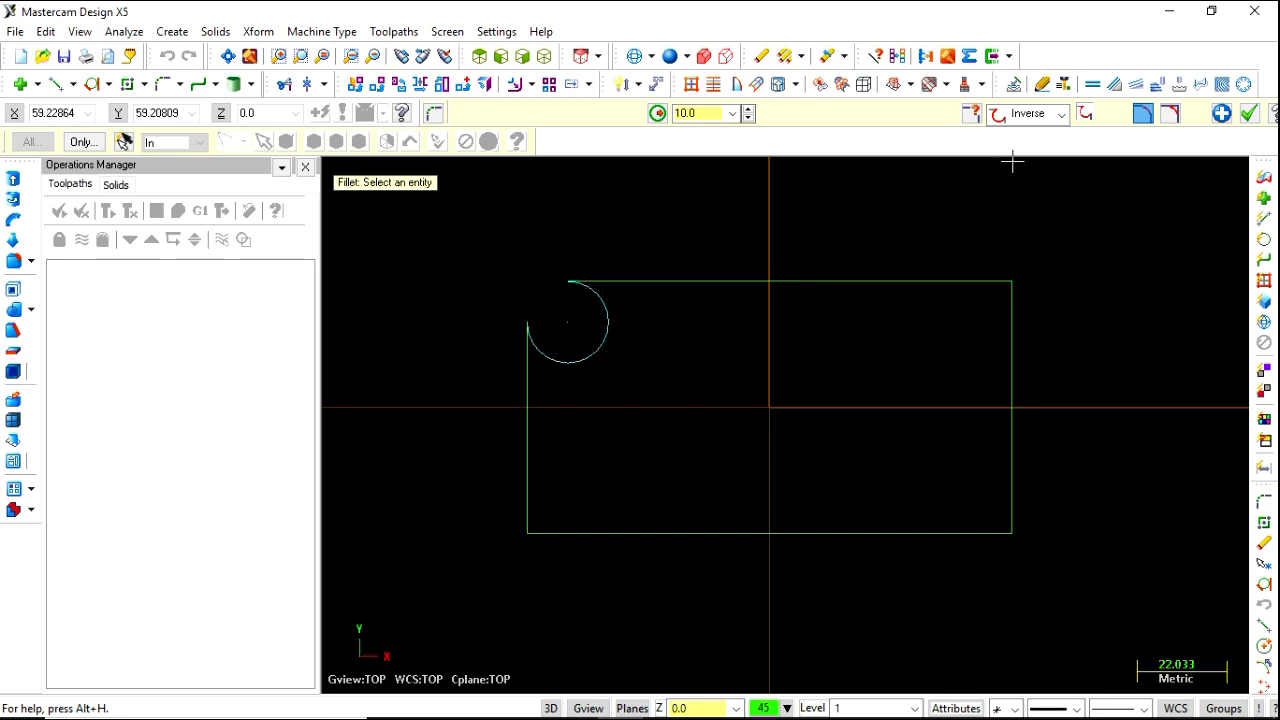
left_click(1061, 114)
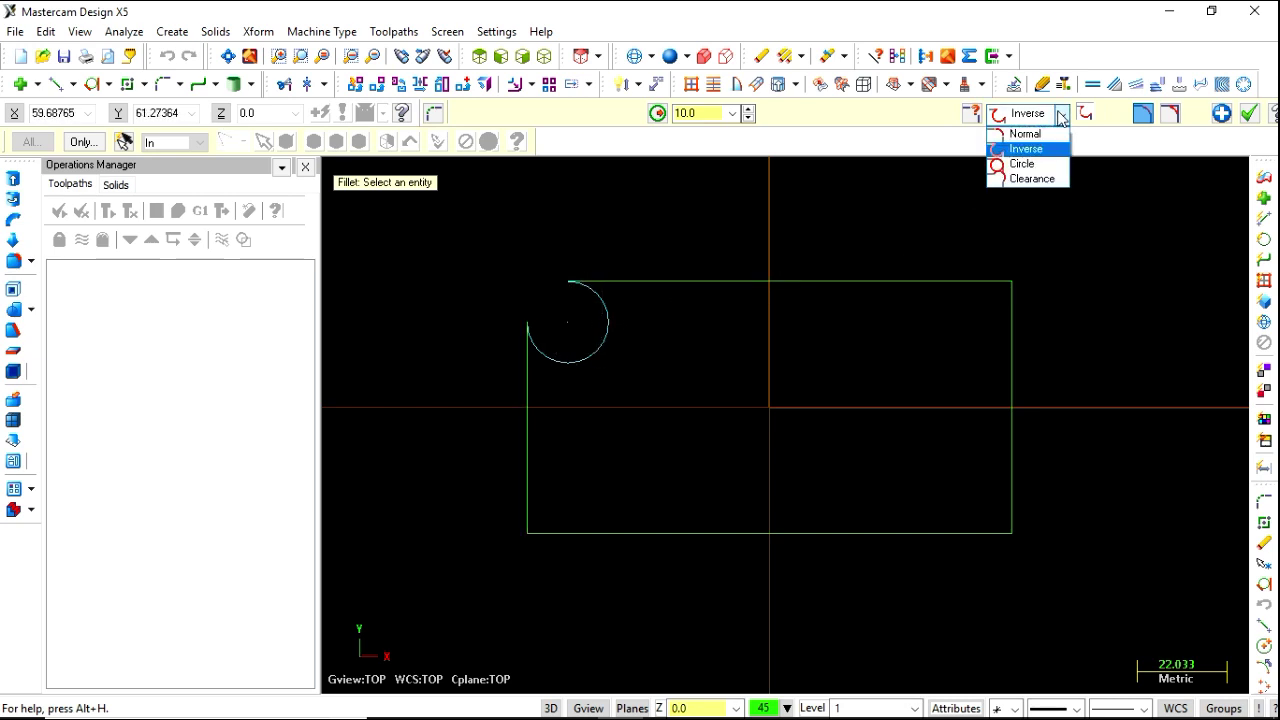
left_click(1024, 163)
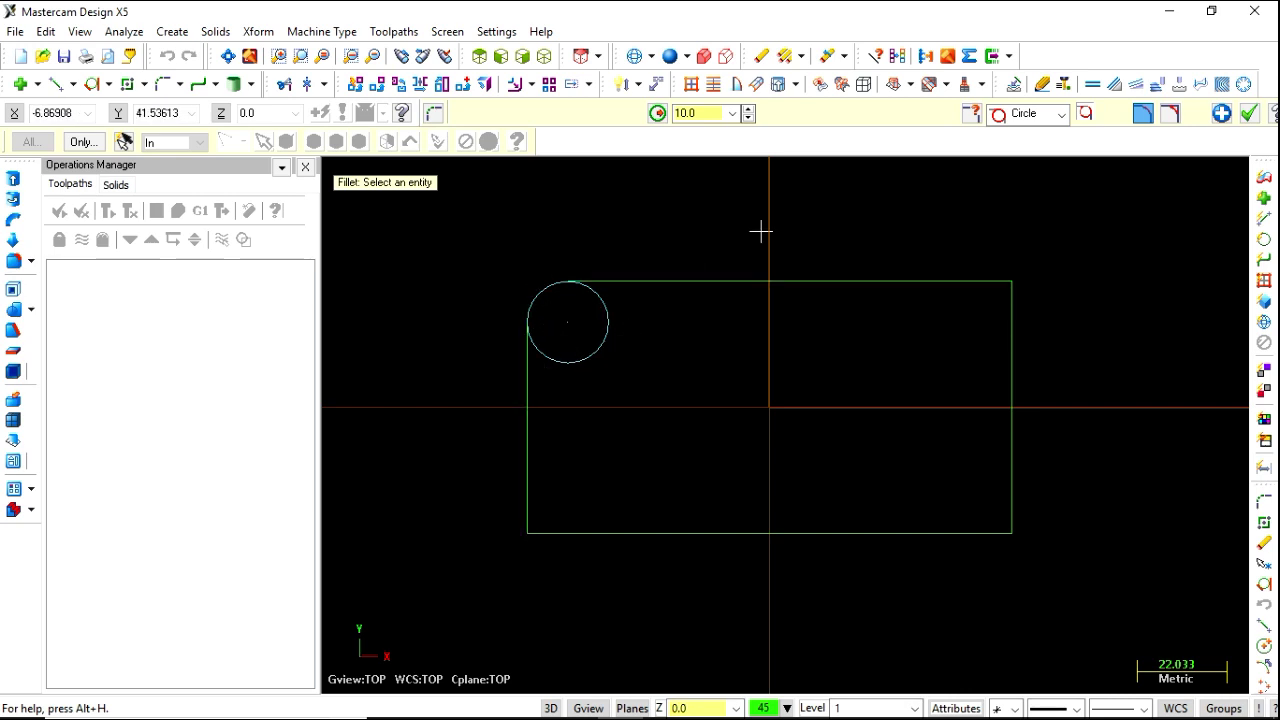
left_click(1061, 116)
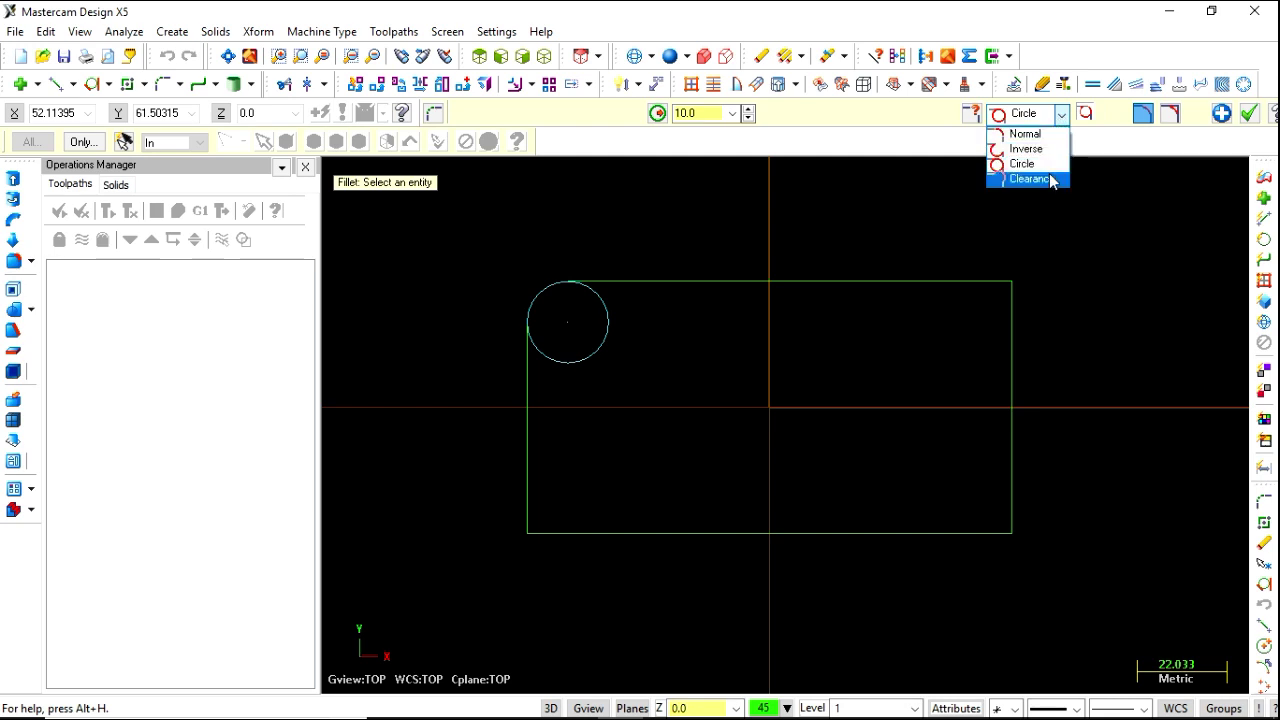
left_click(1032, 179)
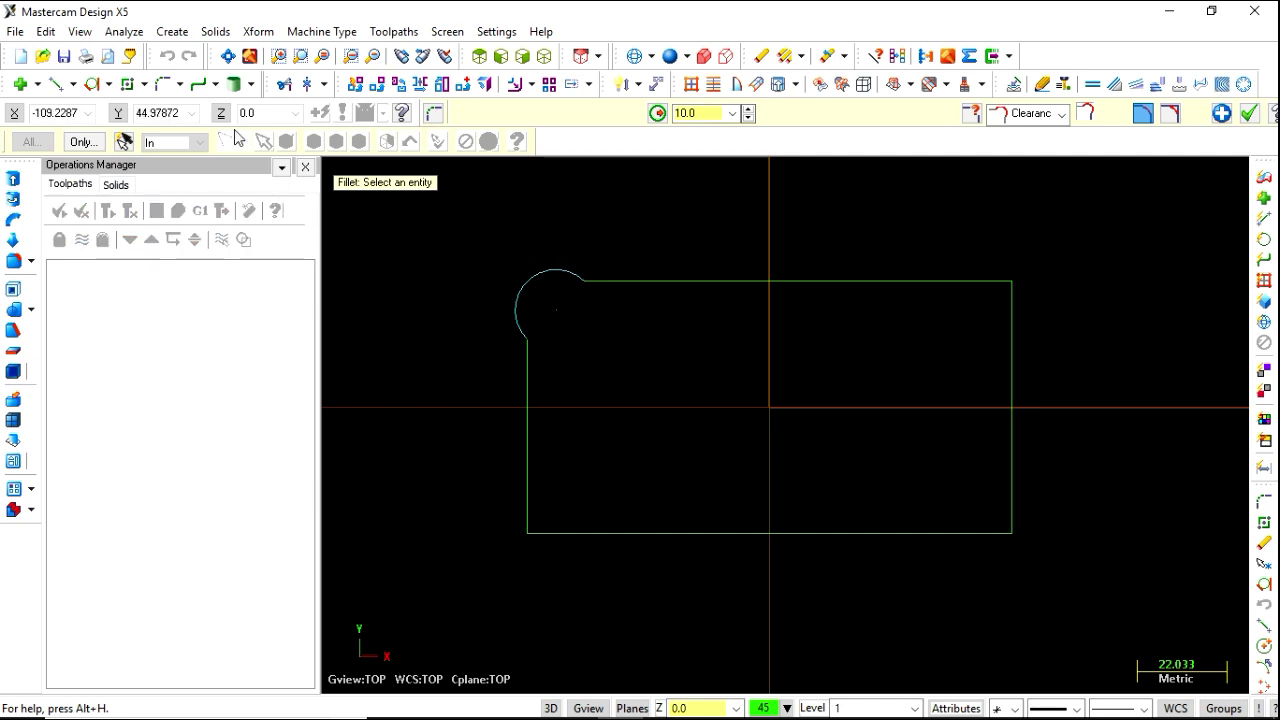
key("Escape")
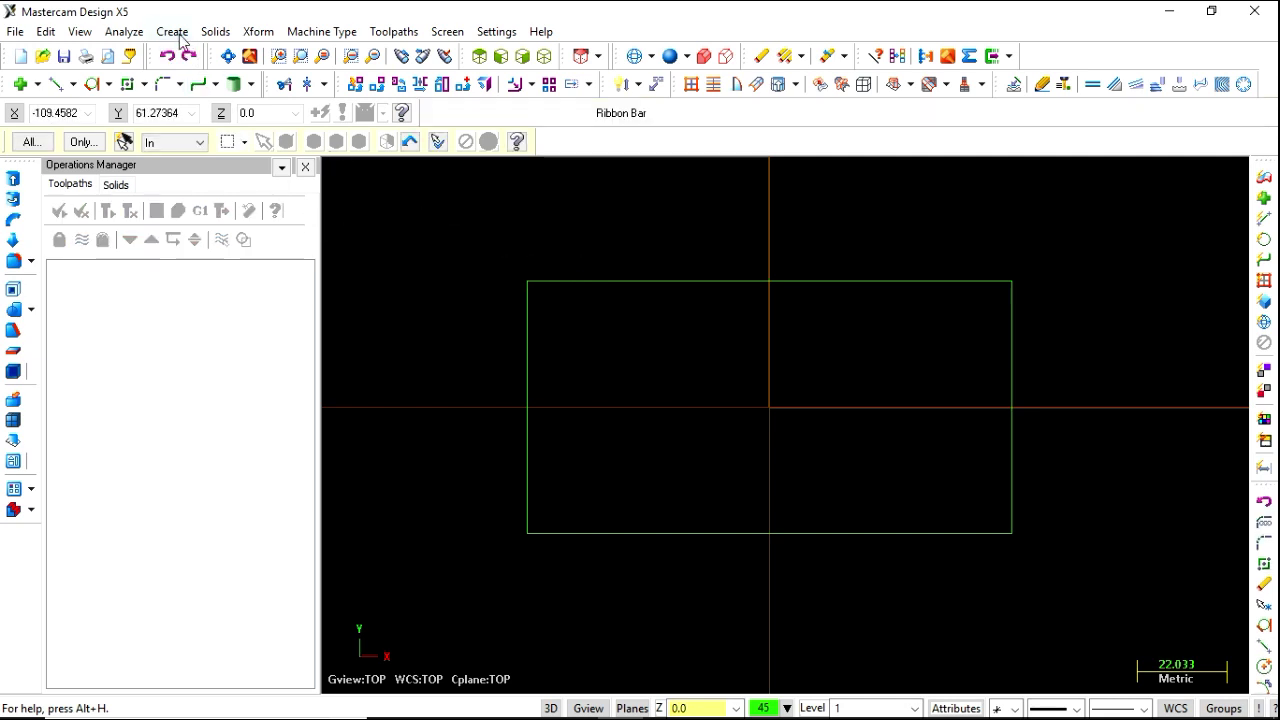
Fillet the rectangle as one chain, rounding all four corners with radius 5.0.
left_click(178, 33)
mouse_move(220, 121)
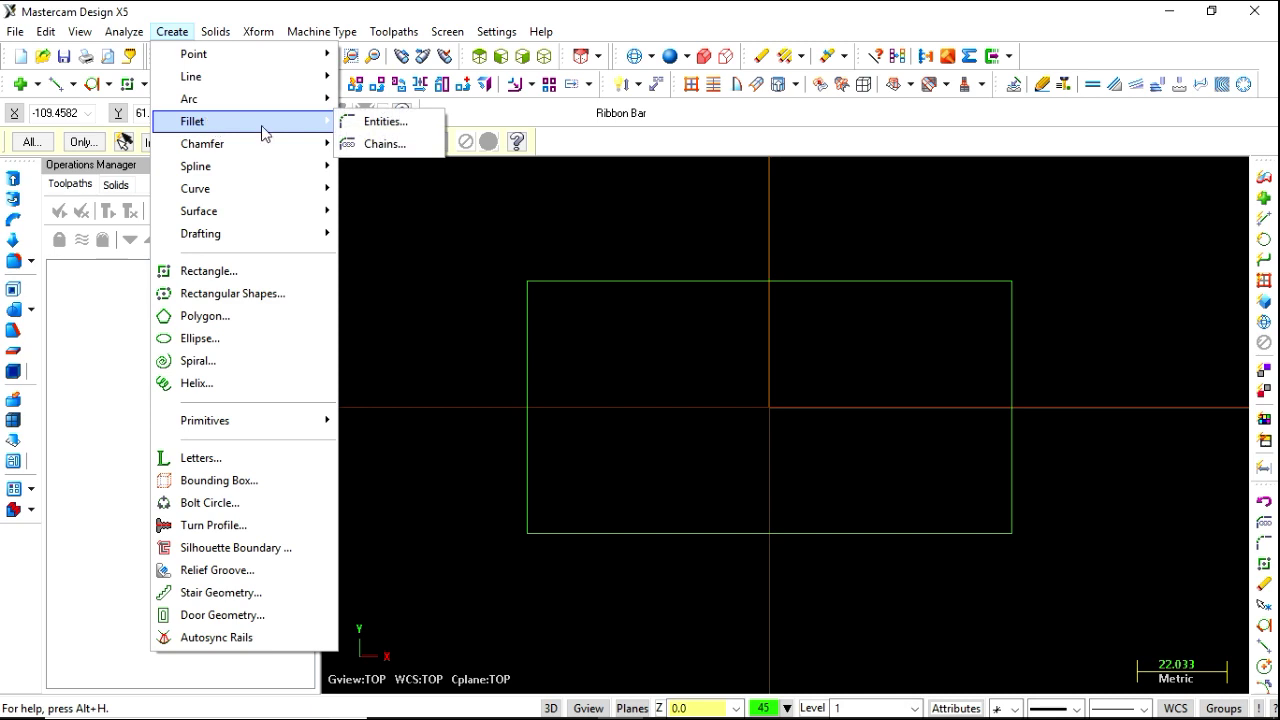
left_click(384, 144)
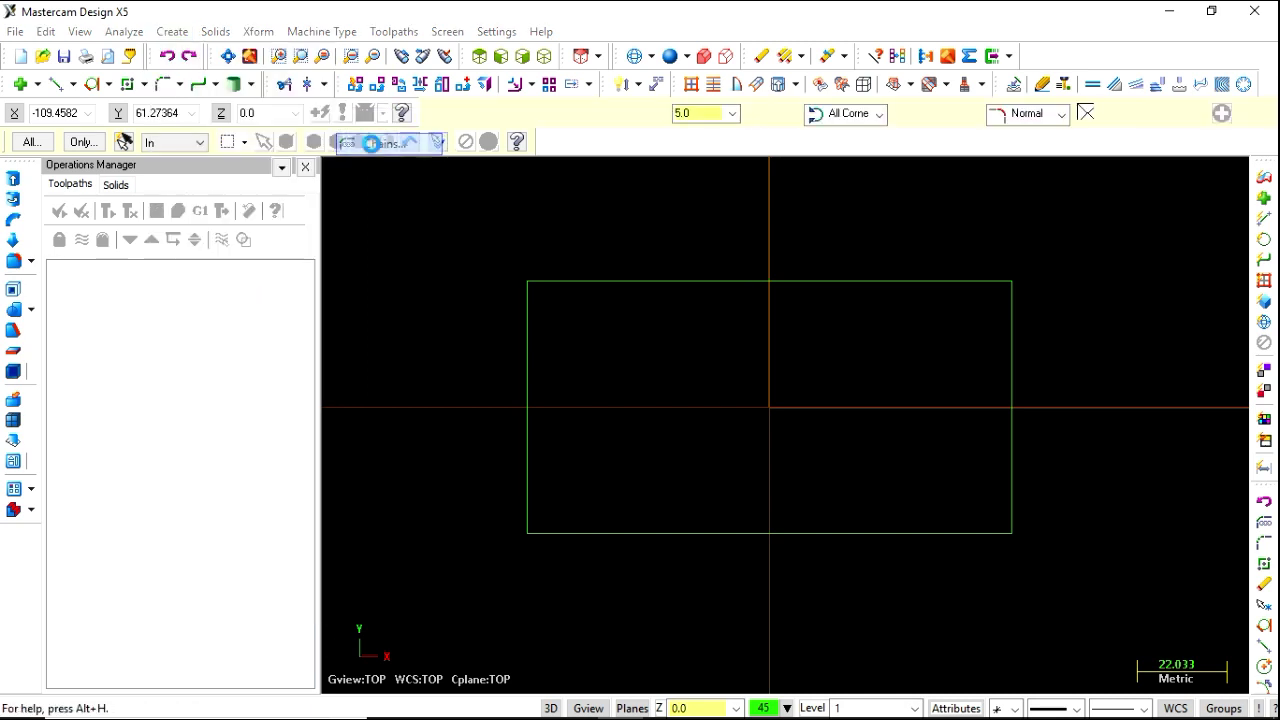
left_click(576, 282)
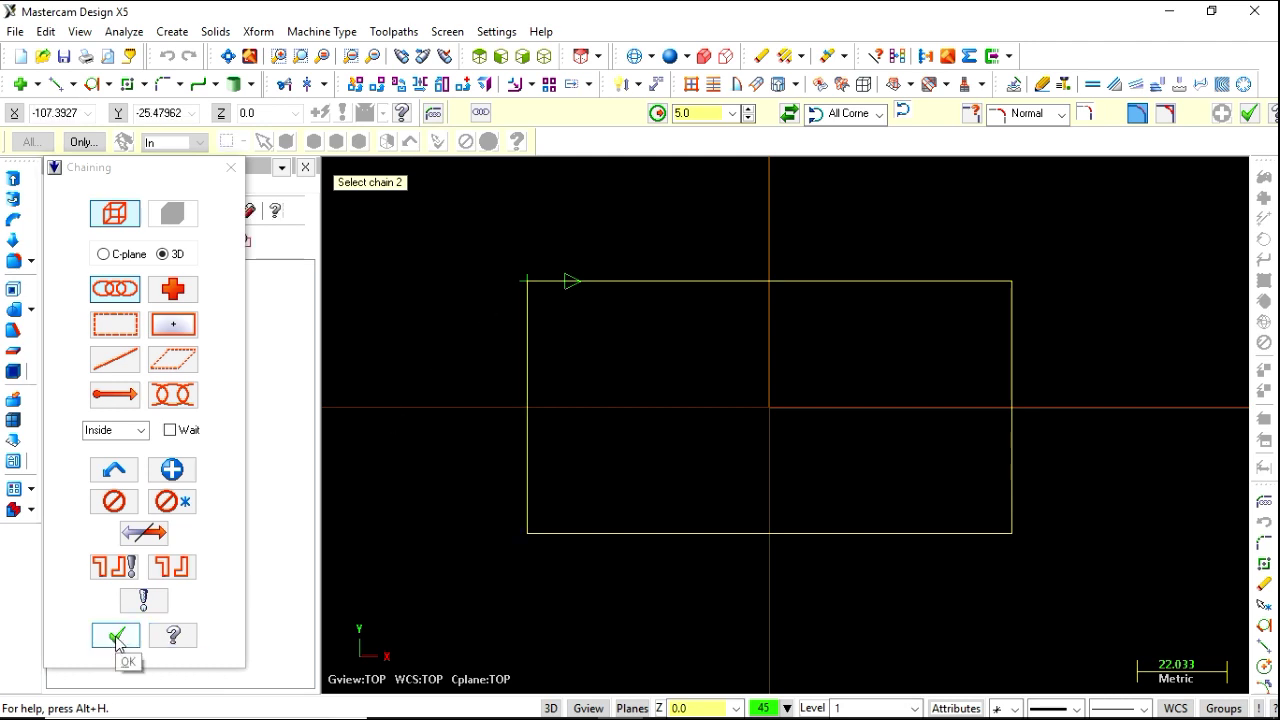
left_click(116, 637)
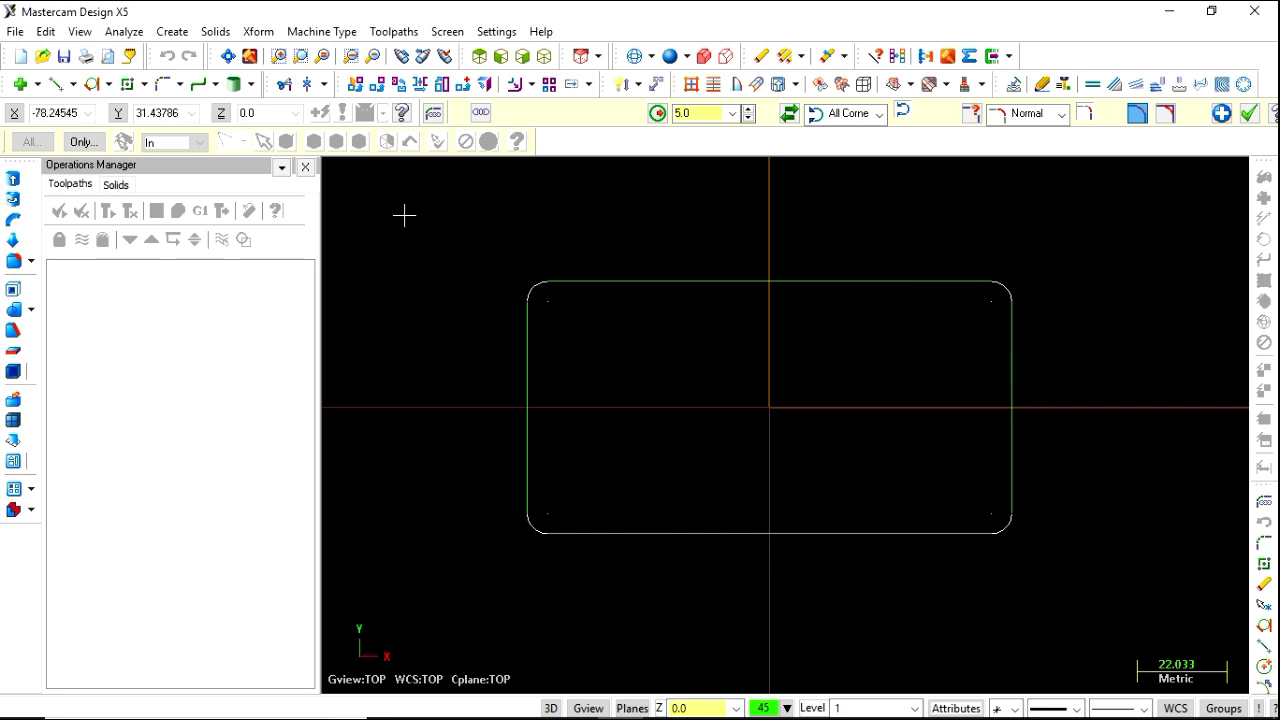
left_click(176, 34)
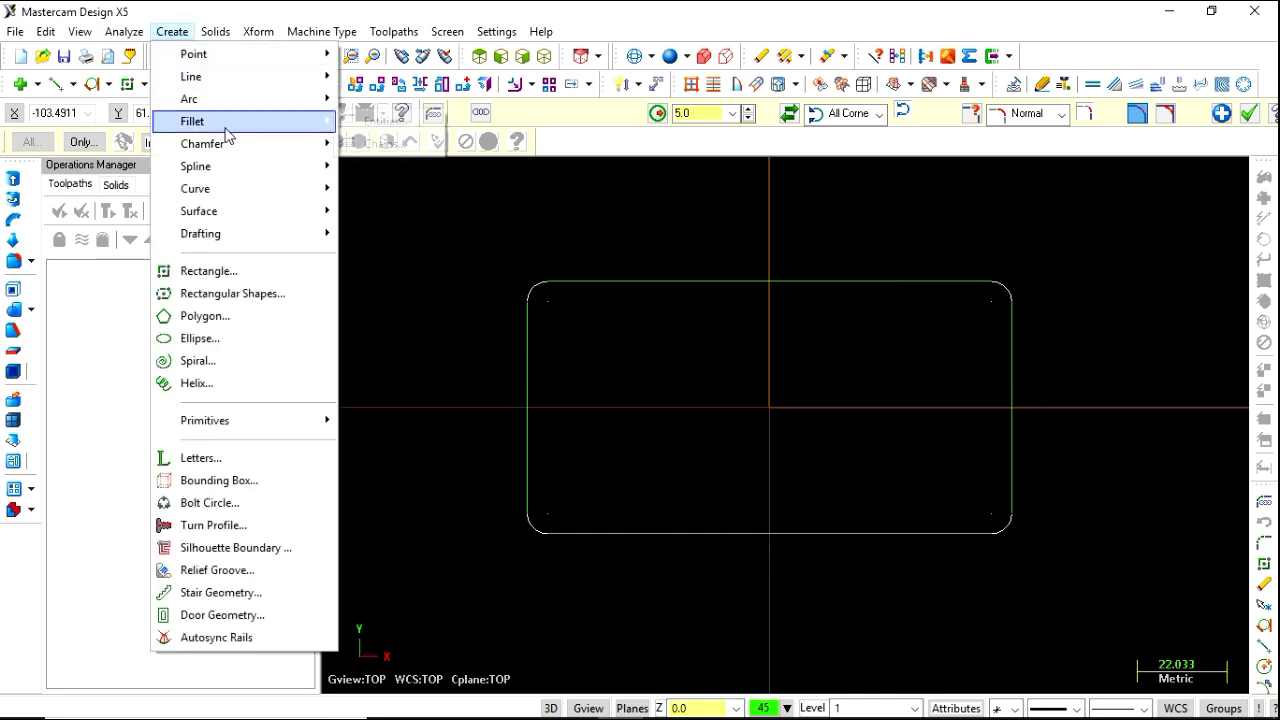
mouse_move(192, 121)
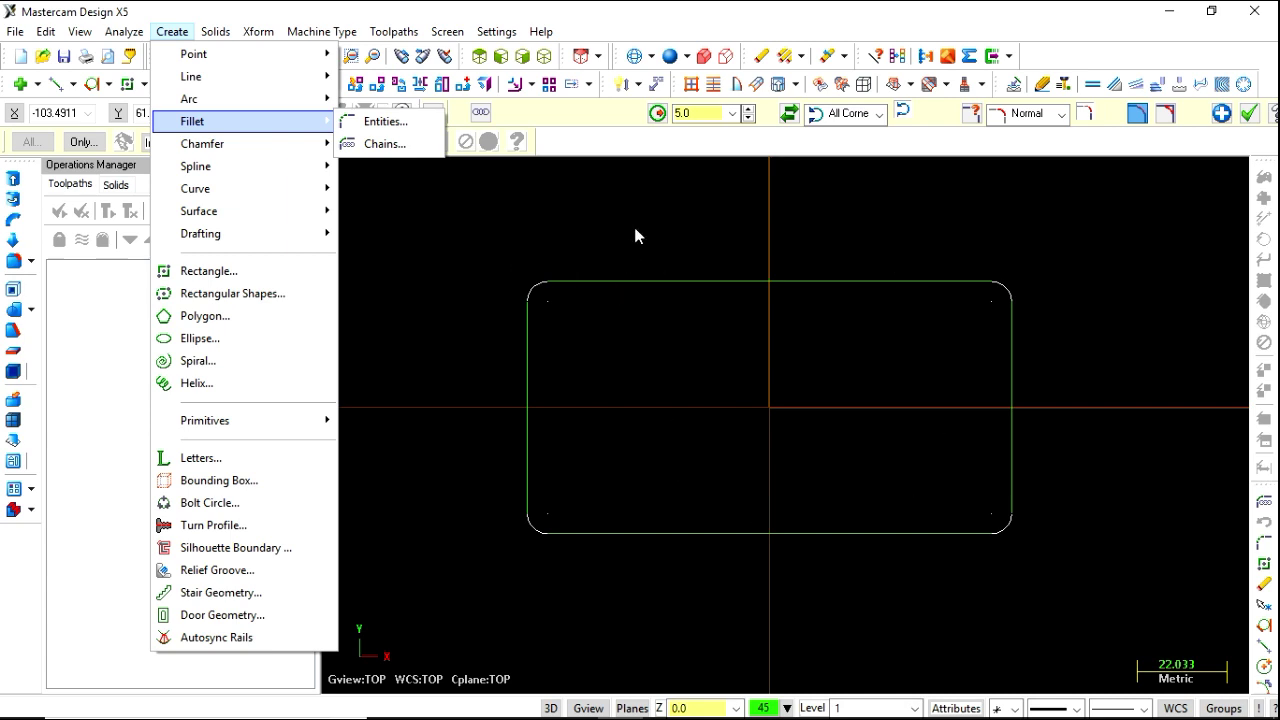
Change the corner fillet radius to 15.0, then to 7.0.
double_click(697, 111)
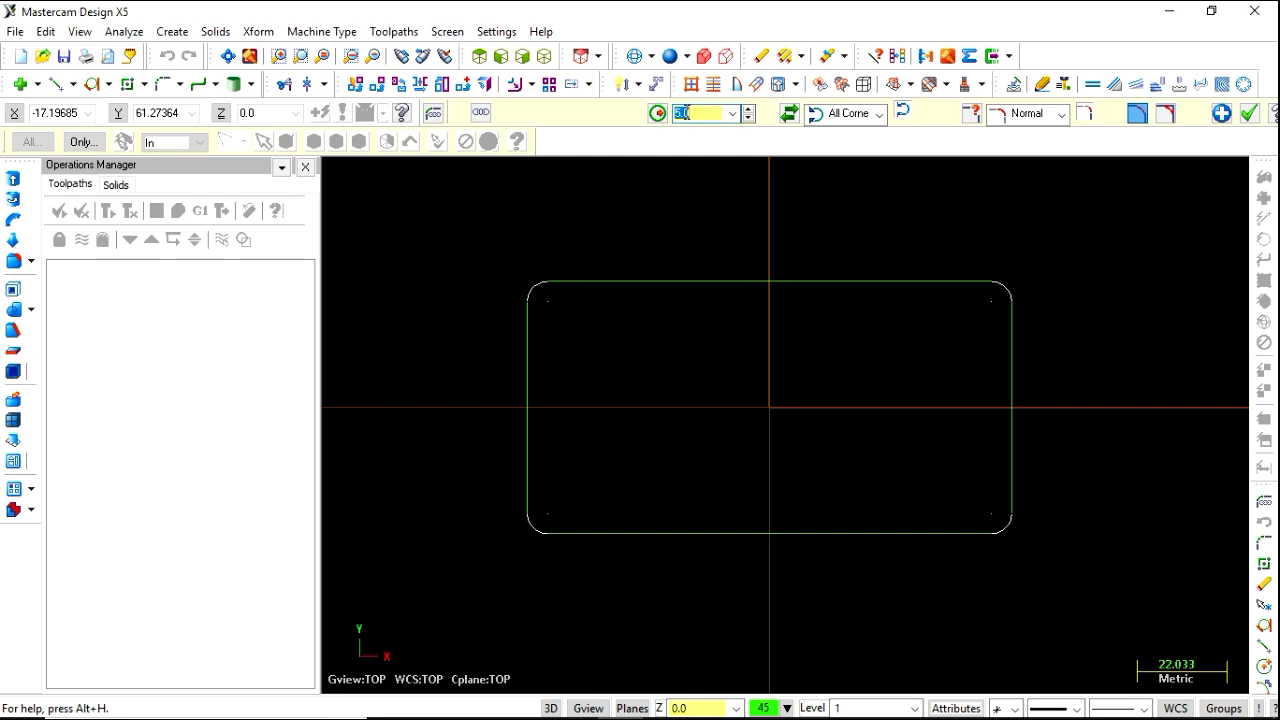
type("15")
key("Return")
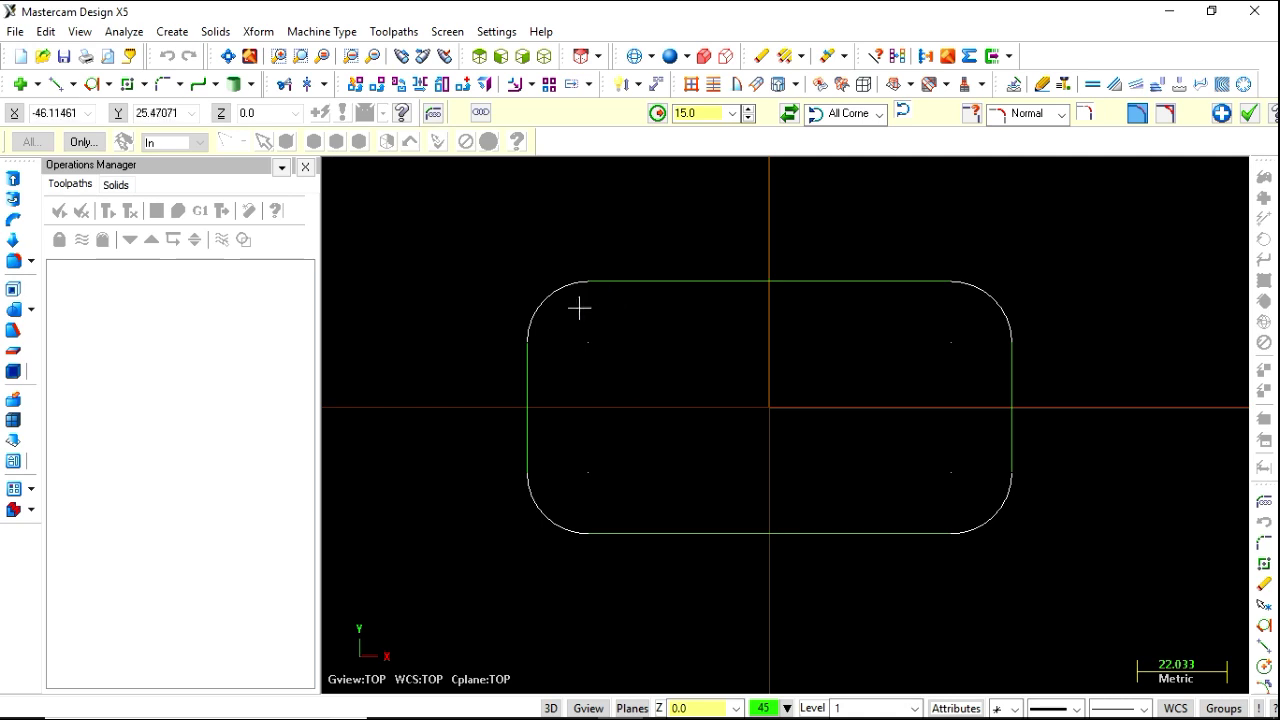
left_click(657, 113)
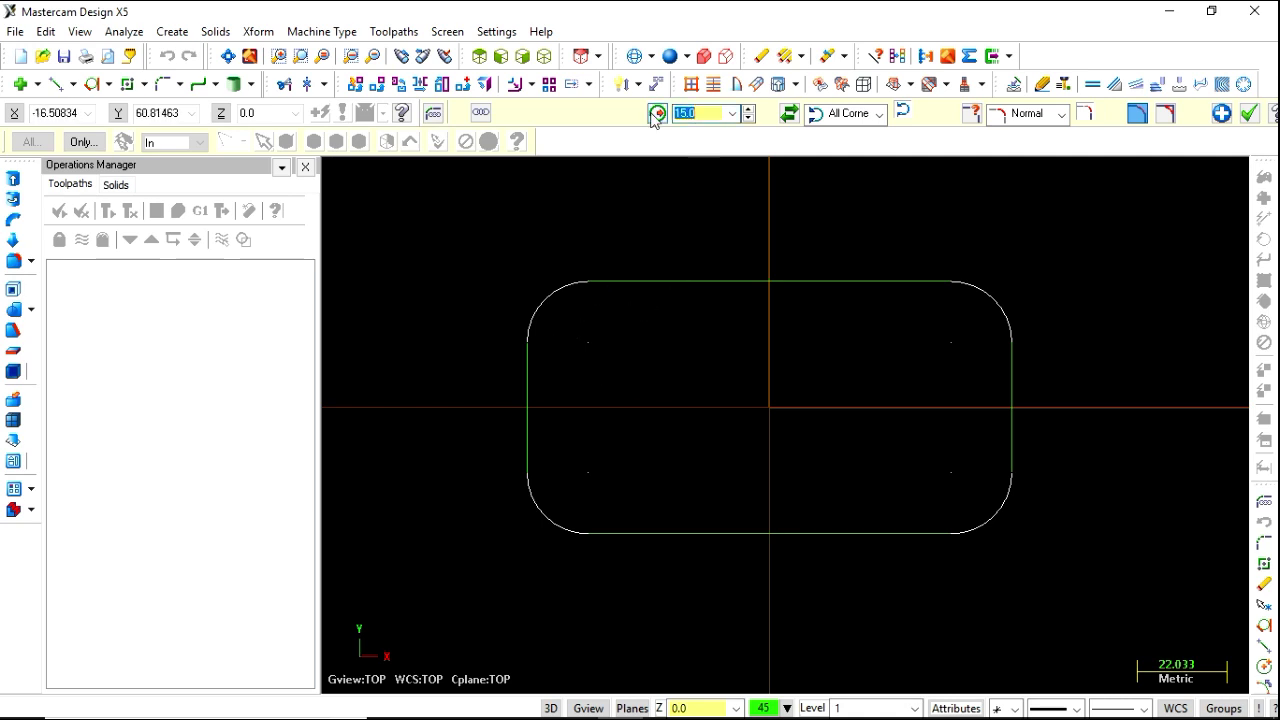
type("7")
key("Return")
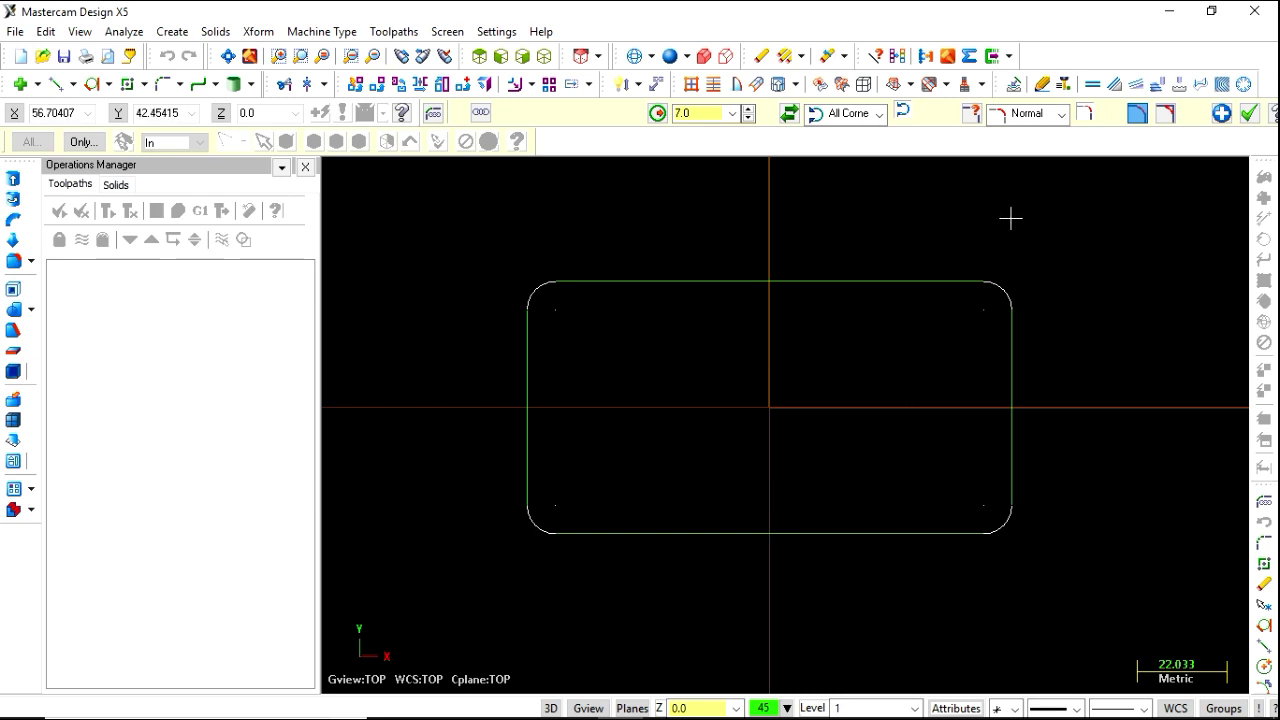
Preview the Inverse, Circle and Clearance fillet corner styles on the rectangle.
left_click(1062, 115)
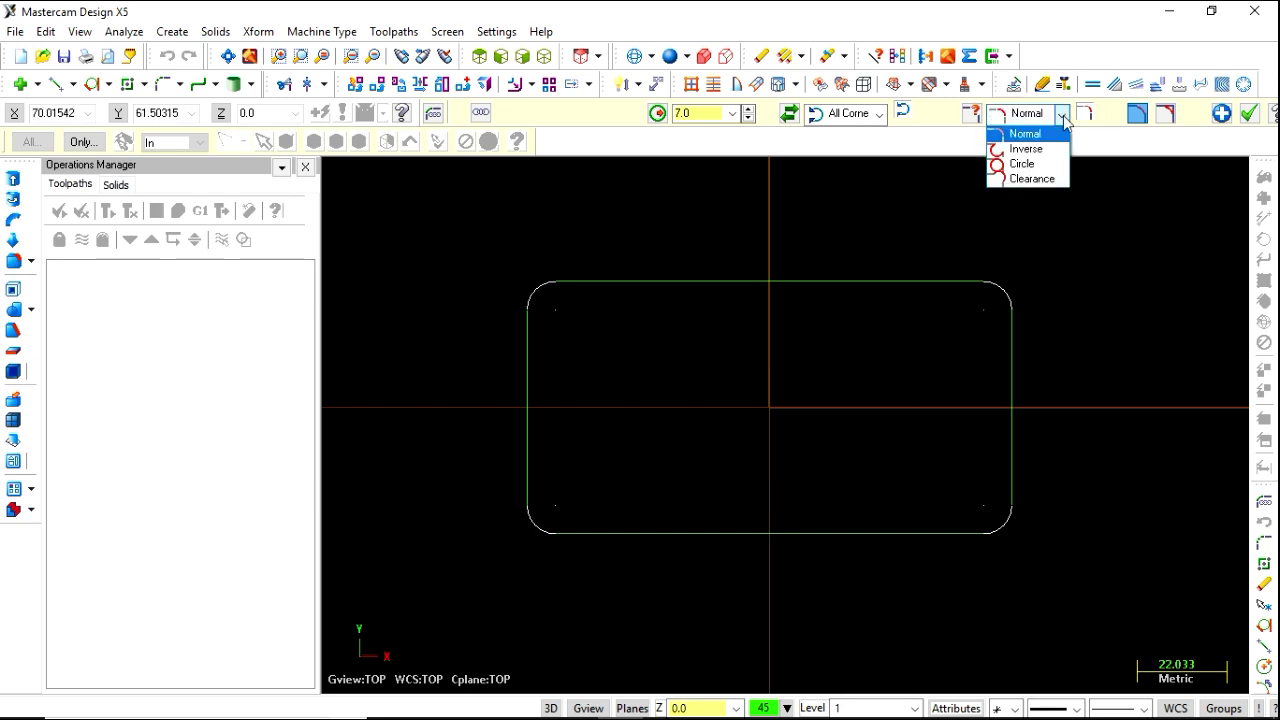
left_click(1030, 149)
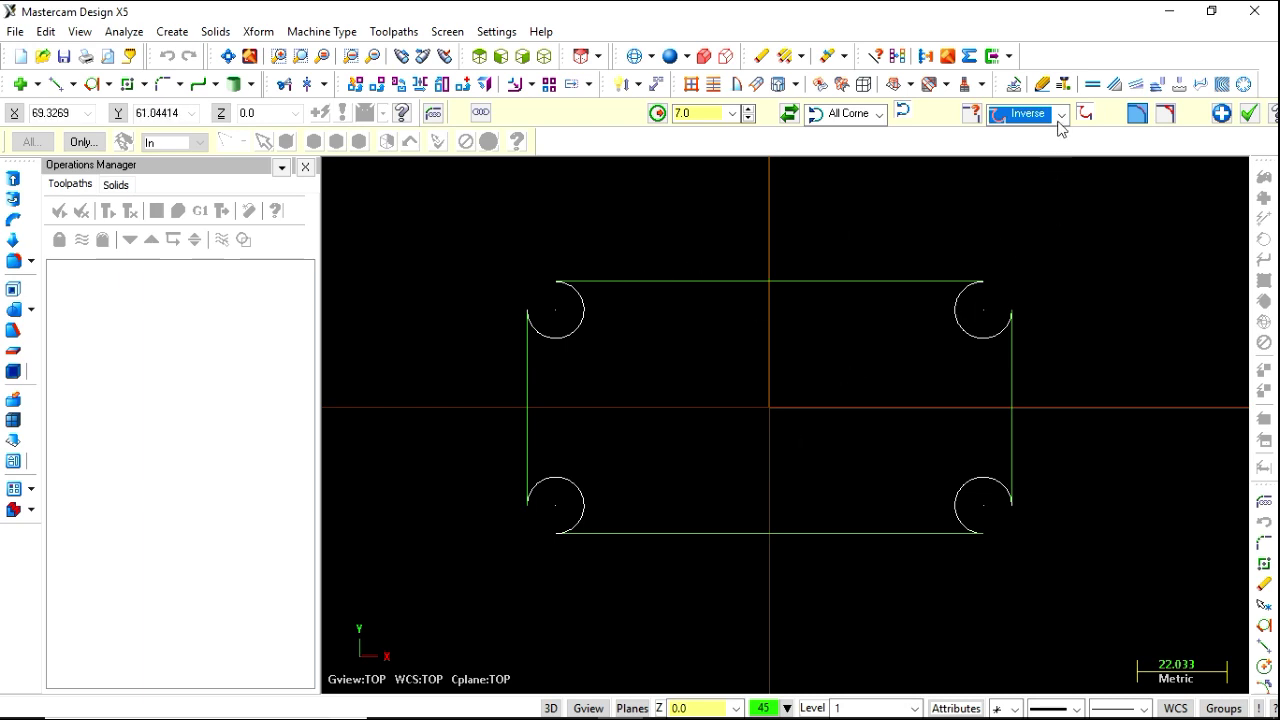
left_click(1062, 115)
left_click(1054, 162)
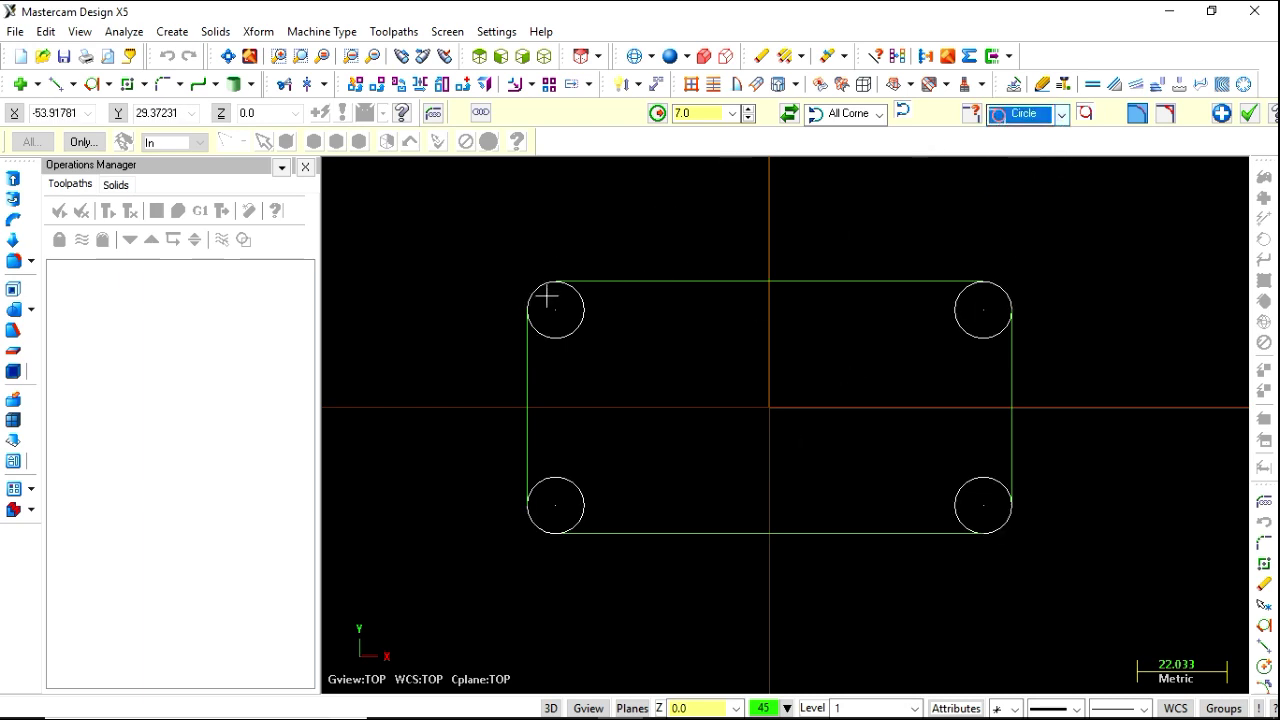
left_click(1062, 117)
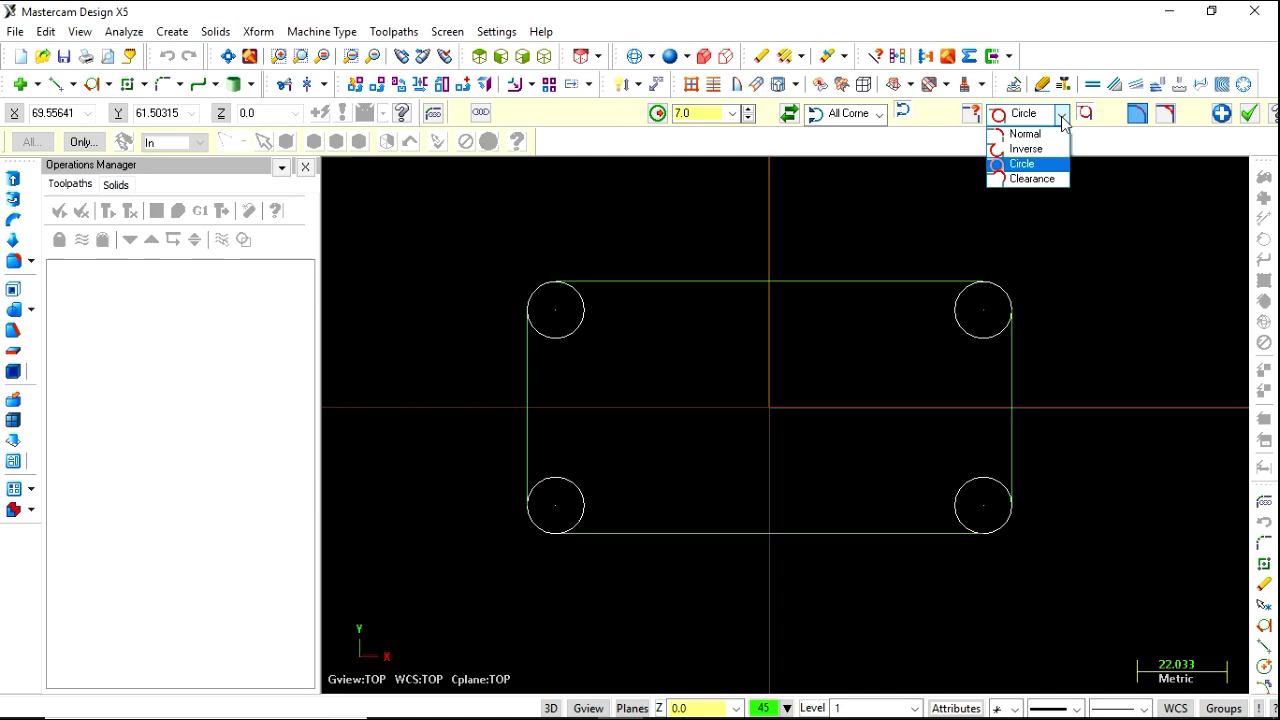
left_click(1050, 178)
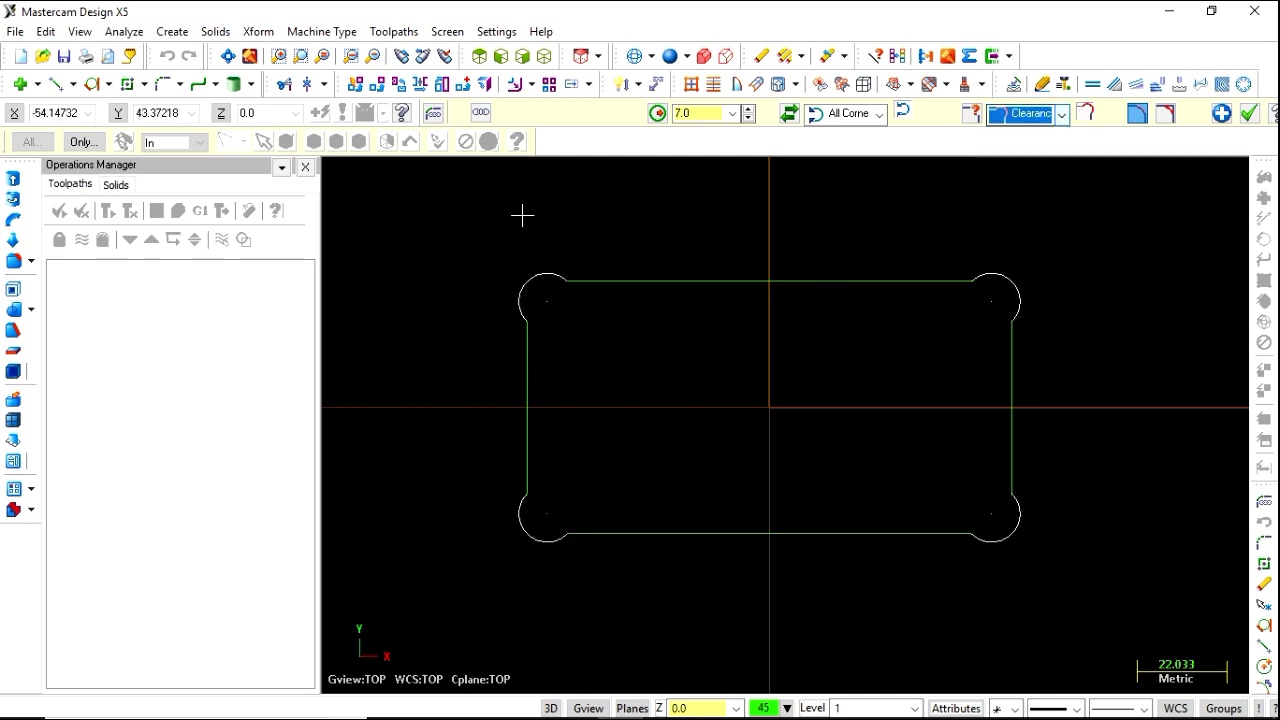
Cancel the fillet so the rectangle keeps its square corners.
left_click(172, 33)
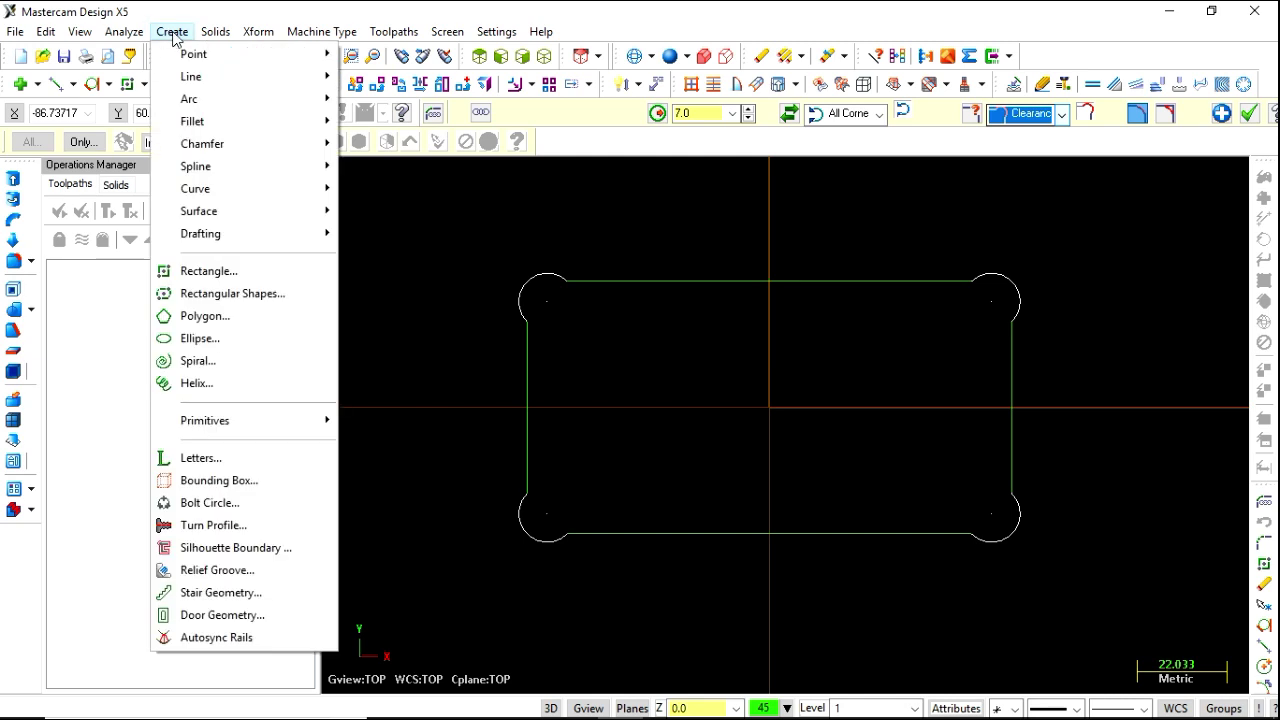
mouse_move(201, 144)
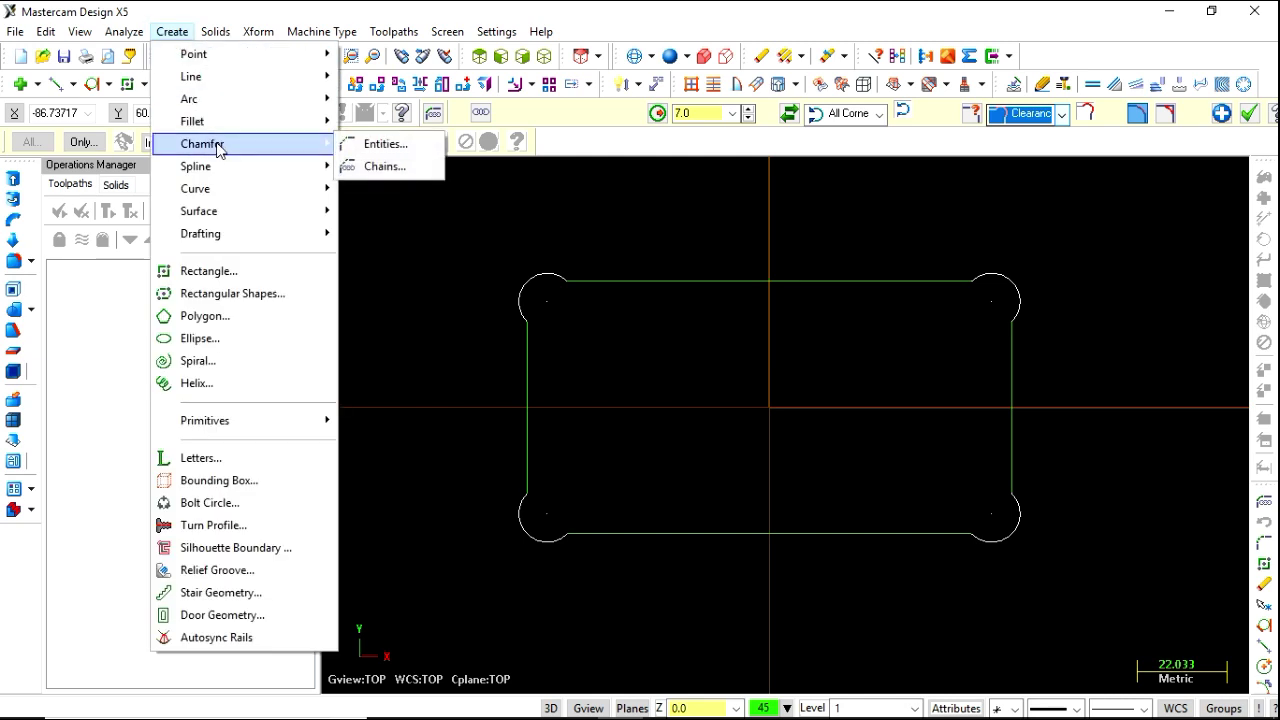
key("Escape")
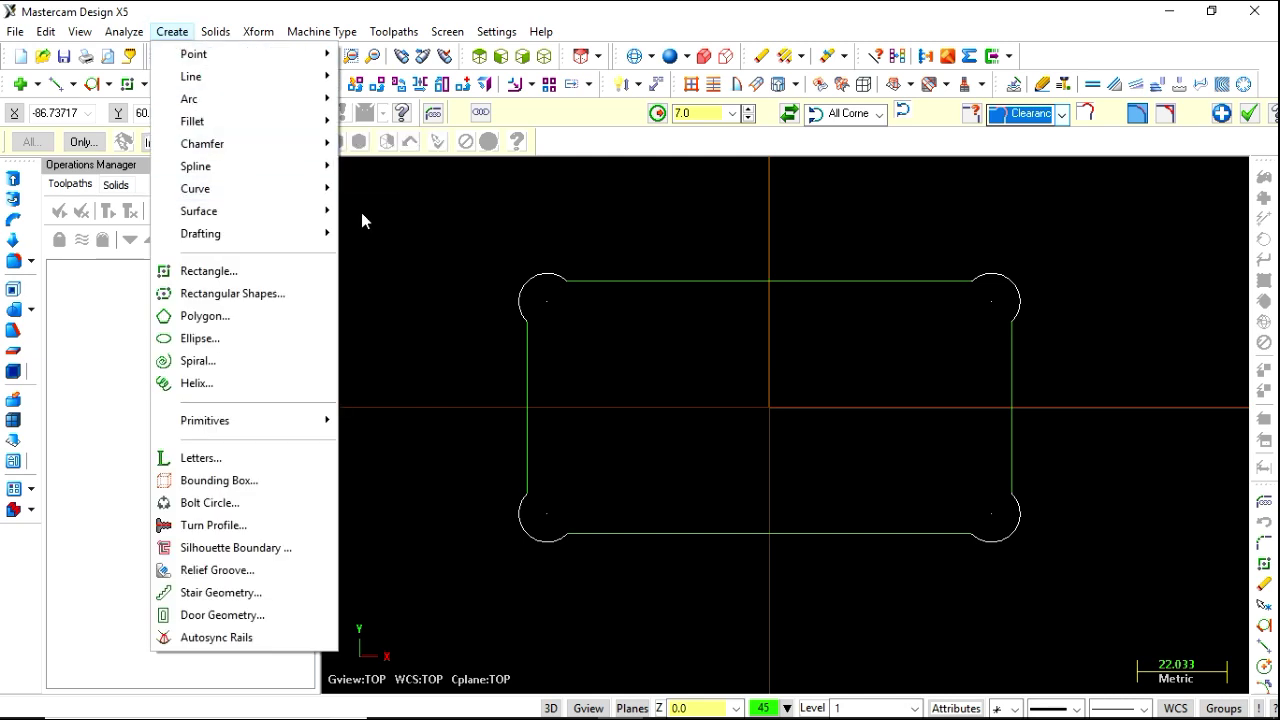
key("Escape")
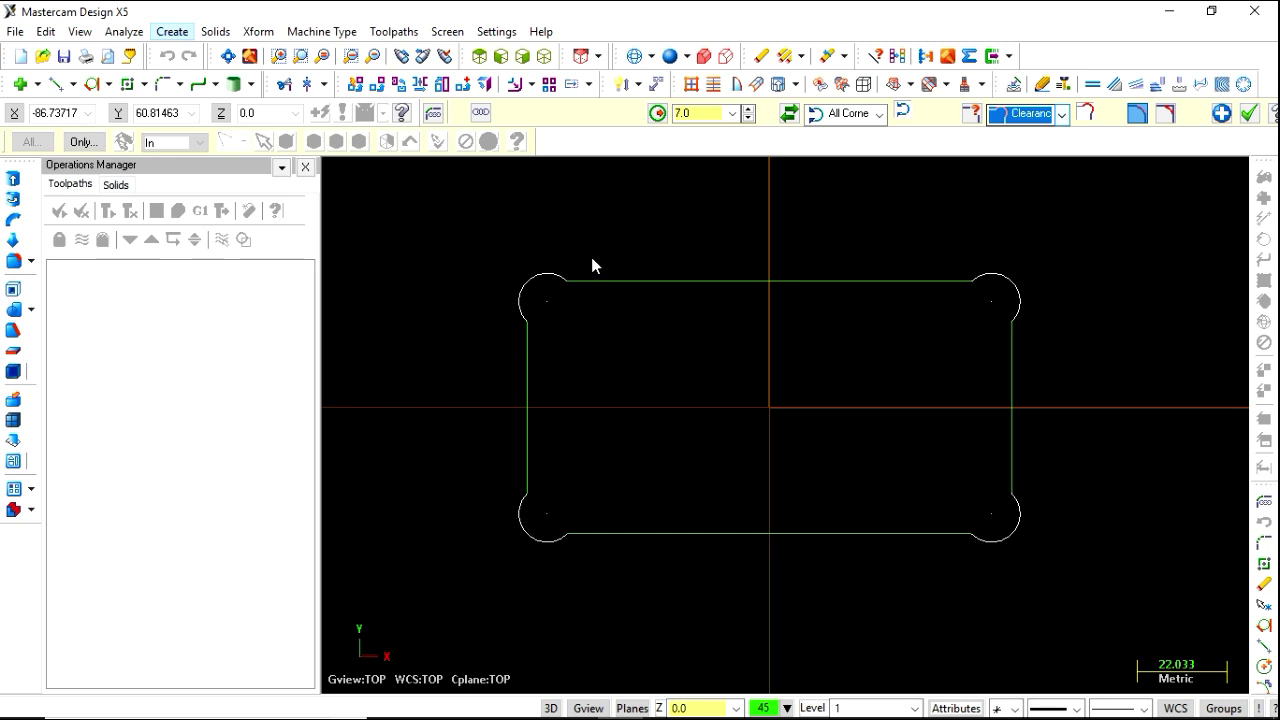
key("Escape")
key("Escape")
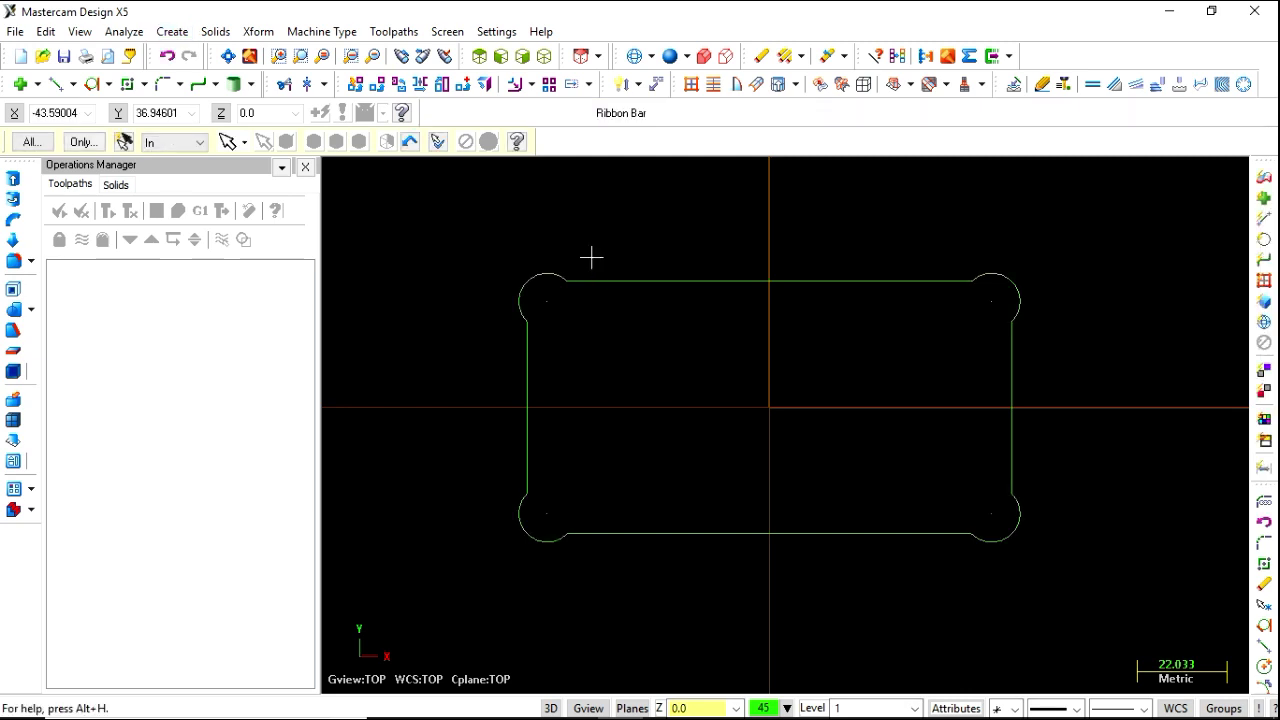
Chamfer the top-left corner's two edges, previewing distance 20.0 and then 5.0.
left_click(170, 32)
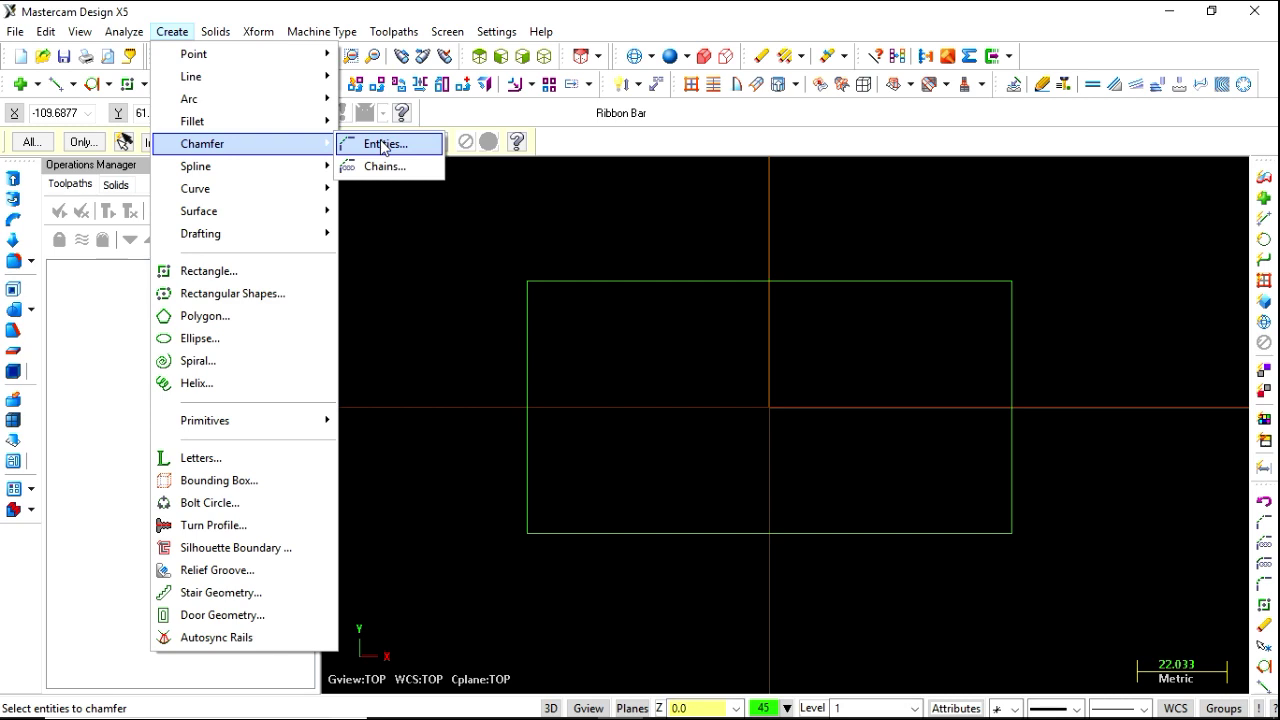
left_click(383, 145)
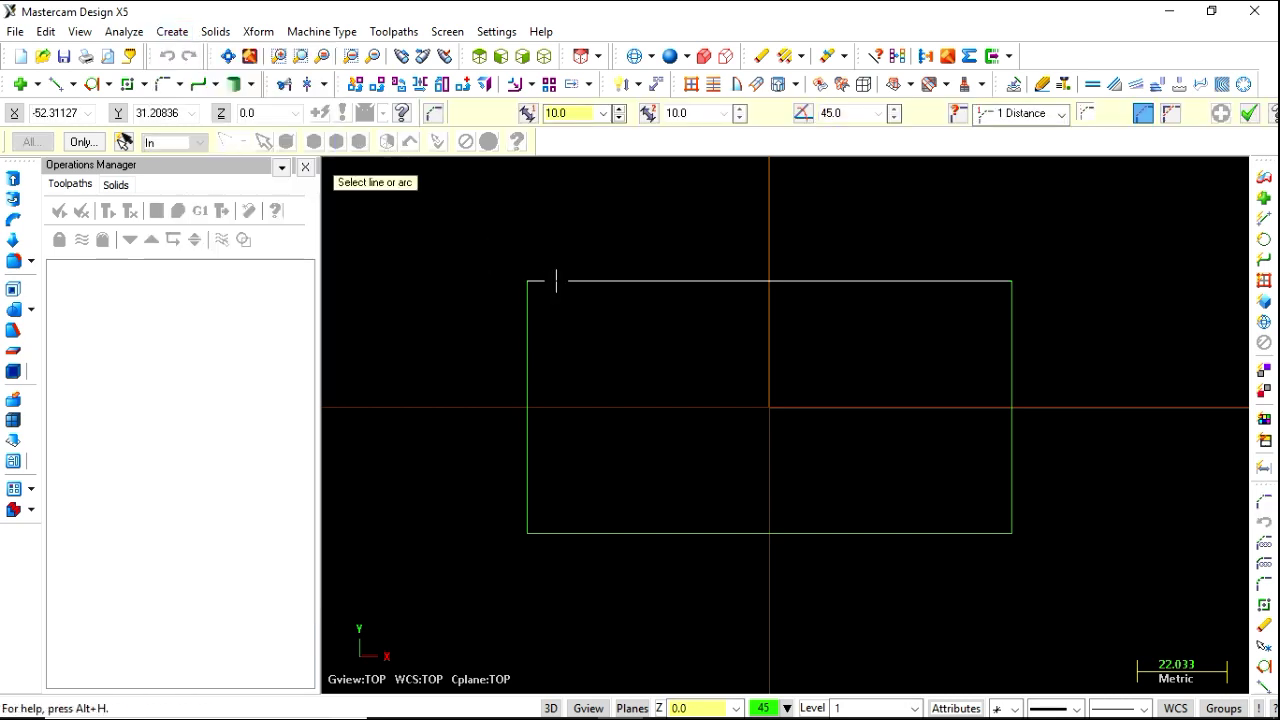
left_click(556, 281)
left_click(527, 306)
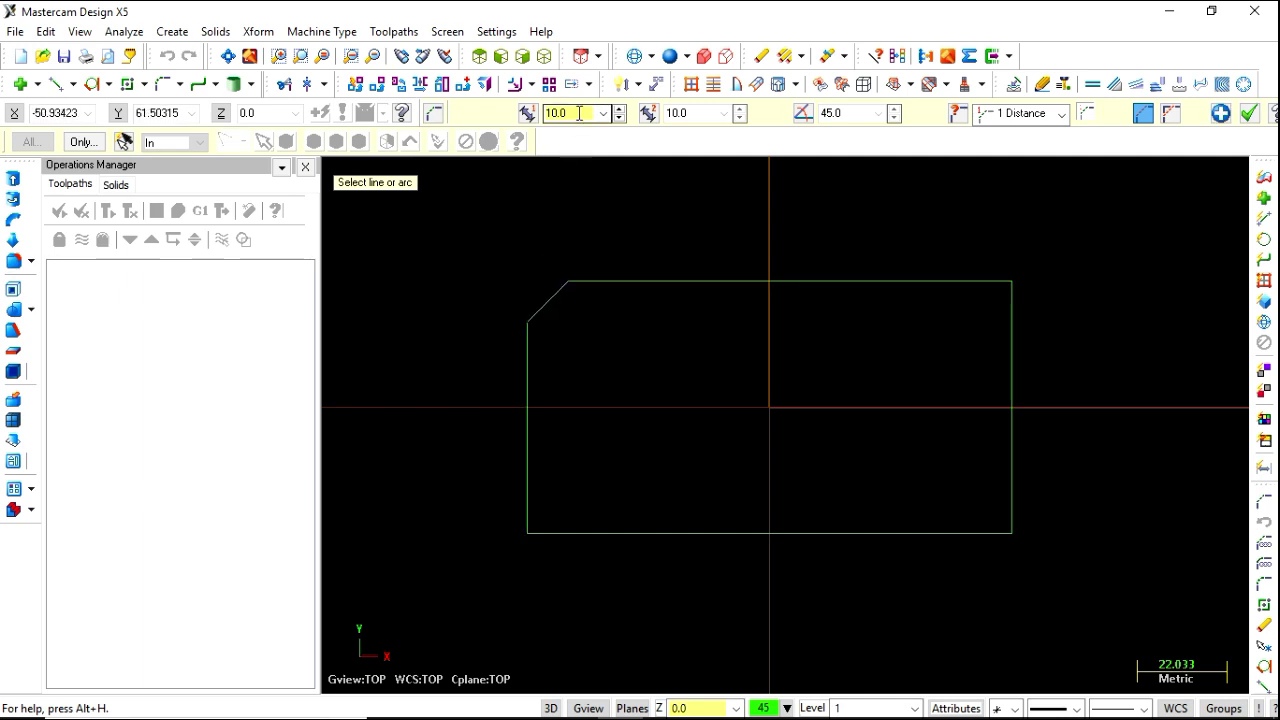
type("20")
key("Return")
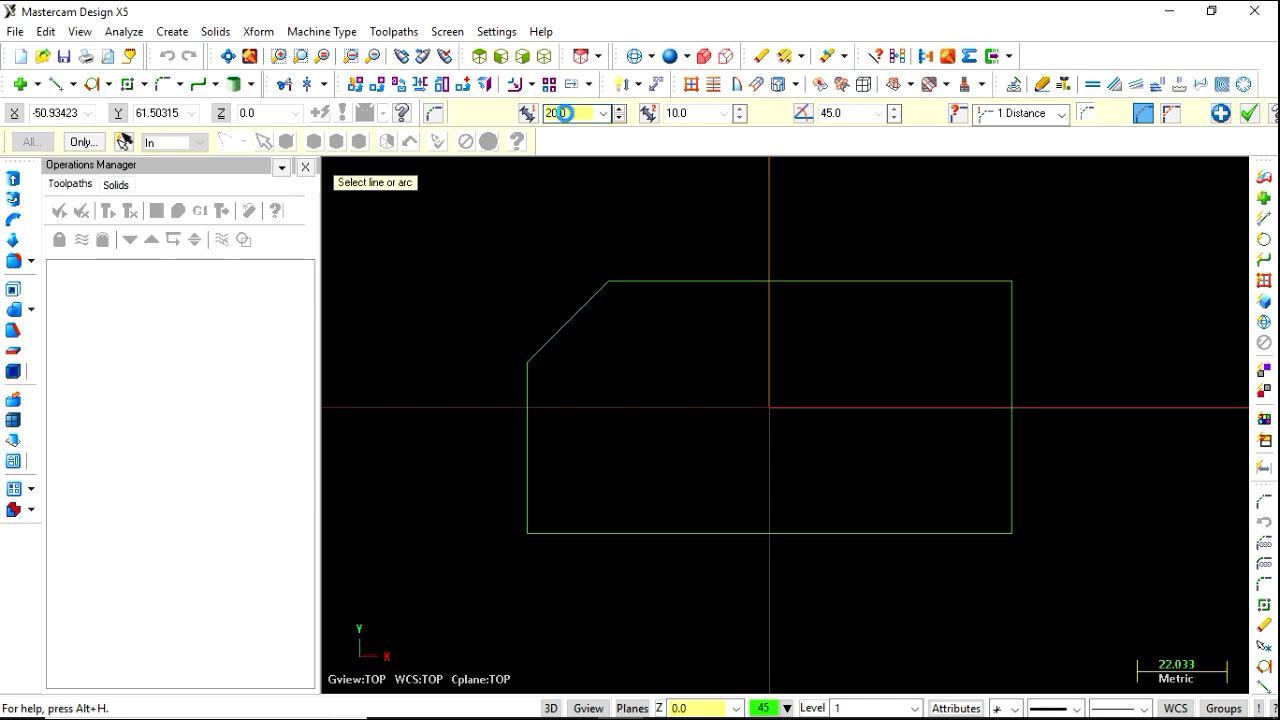
double_click(573, 114)
type("5")
key("Return")
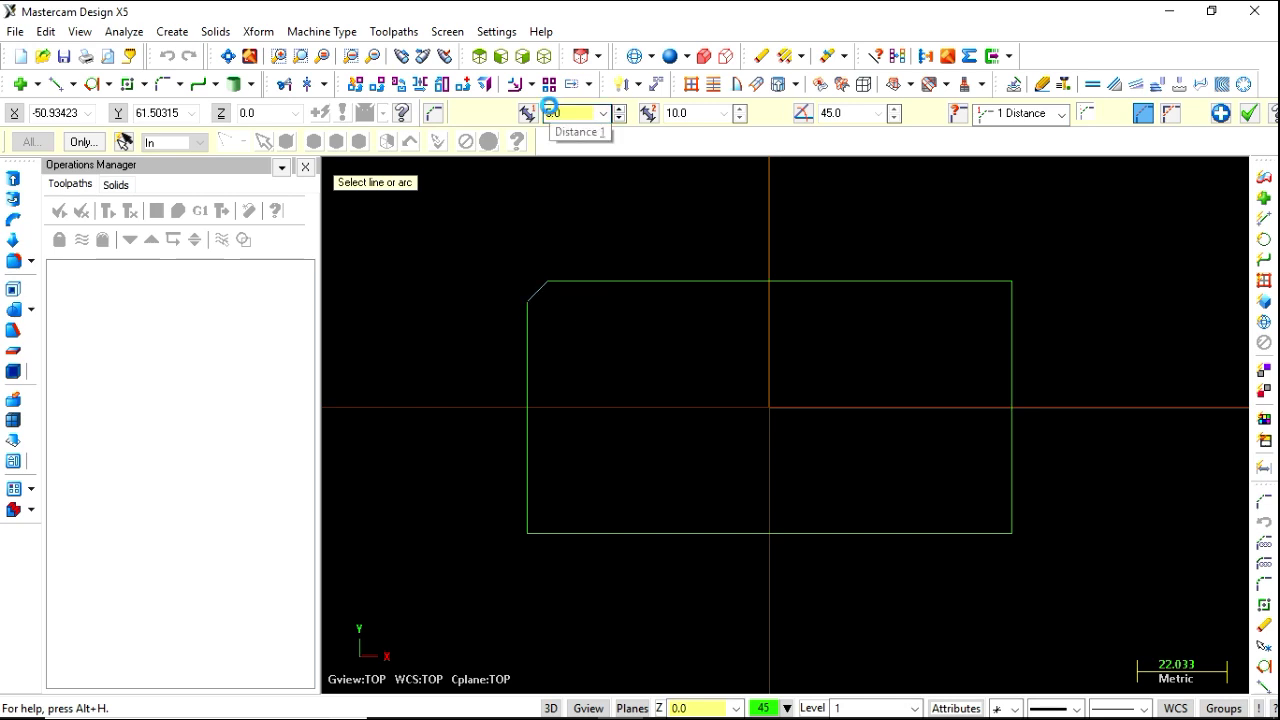
Switch the chamfer to 2 Distances with the second distance 5.0.
left_click(1063, 116)
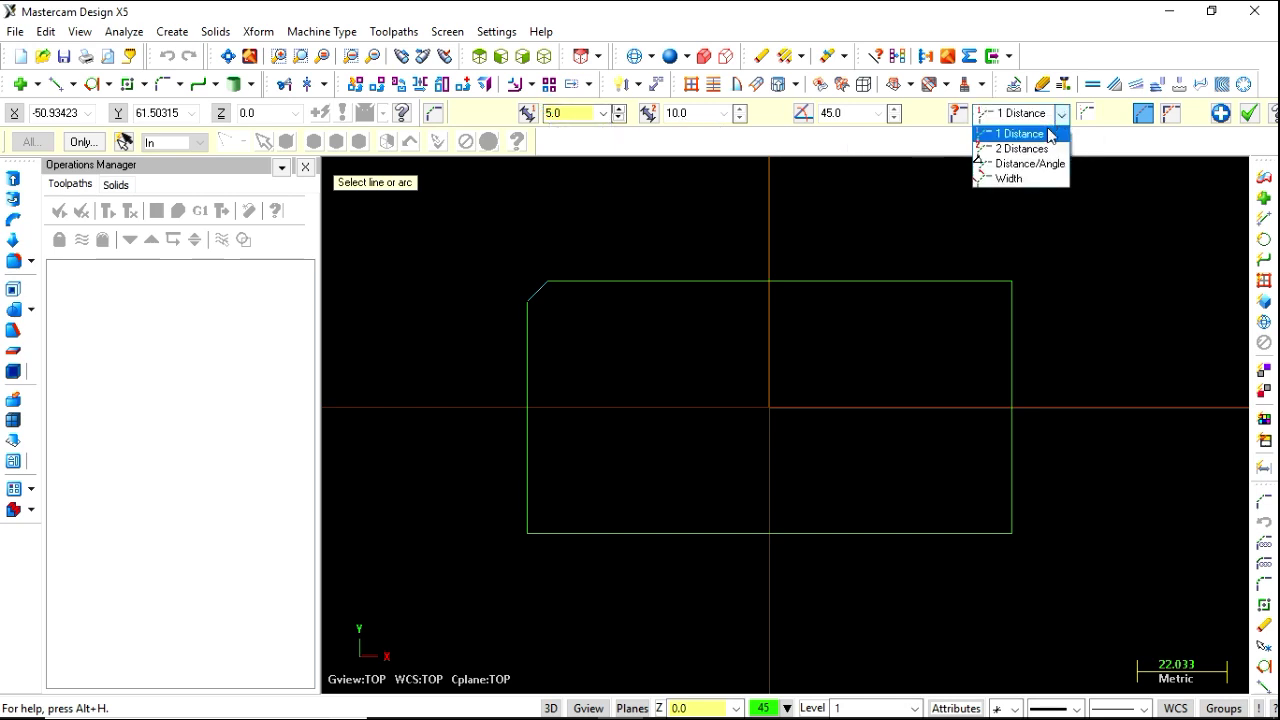
left_click(1022, 148)
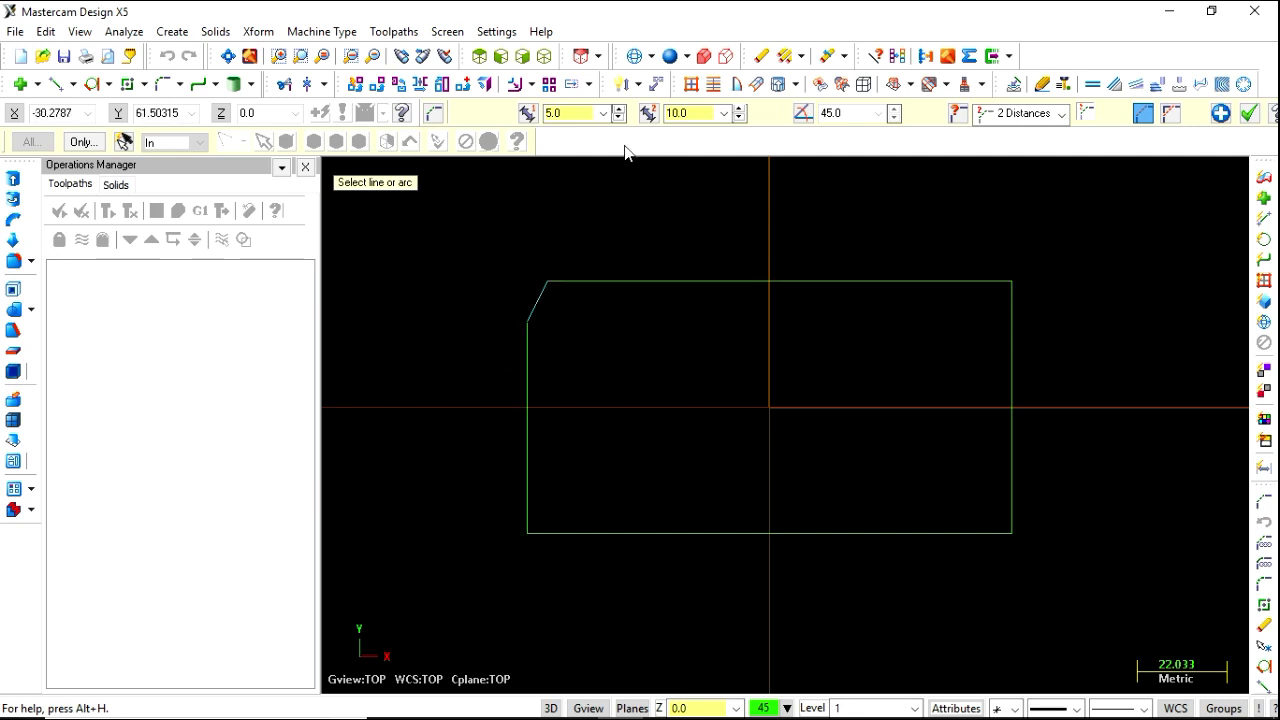
left_click(690, 113)
type("5")
key("Return")
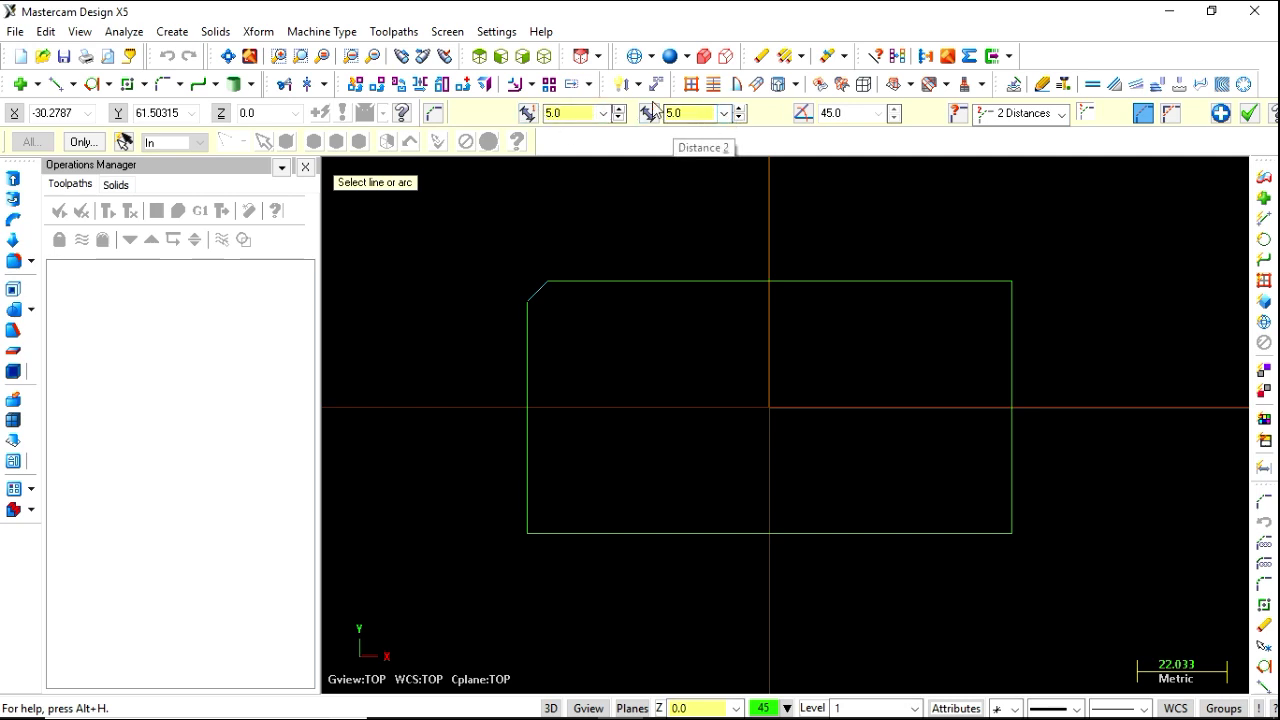
left_click(696, 116)
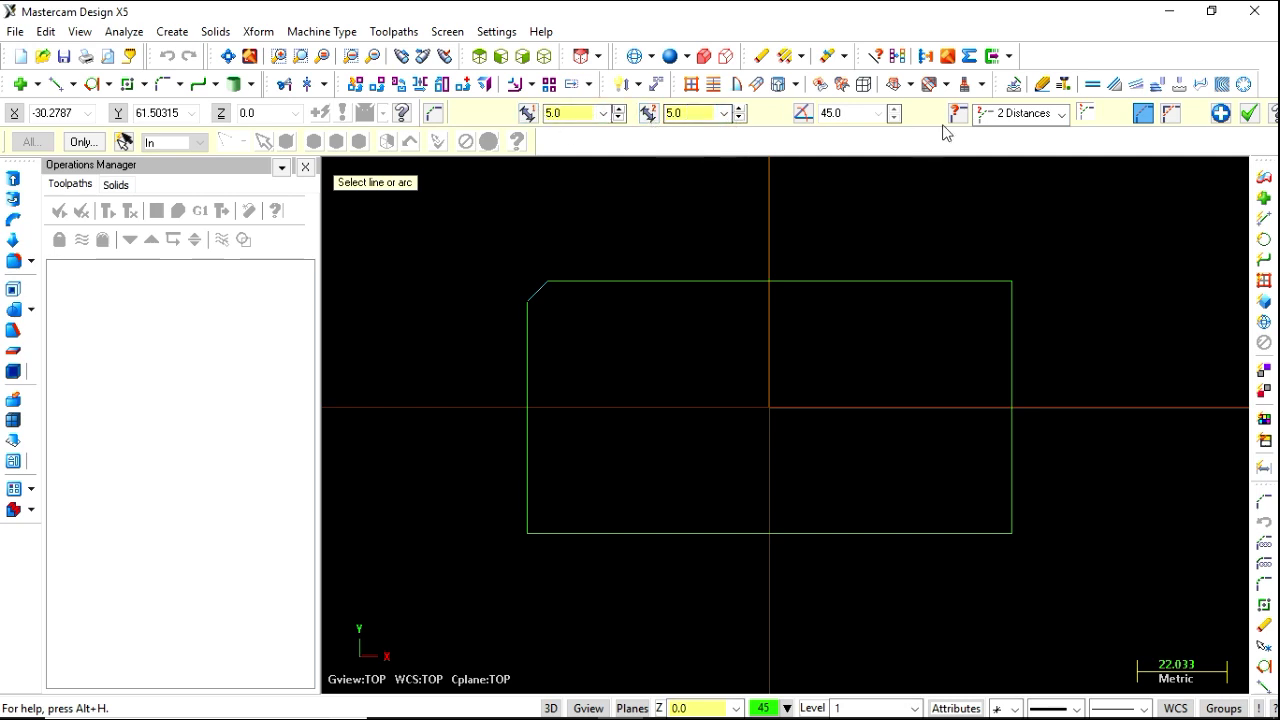
Try a Distance/Angle chamfer at 50°, then cancel it, leaving the corner square.
left_click(1061, 114)
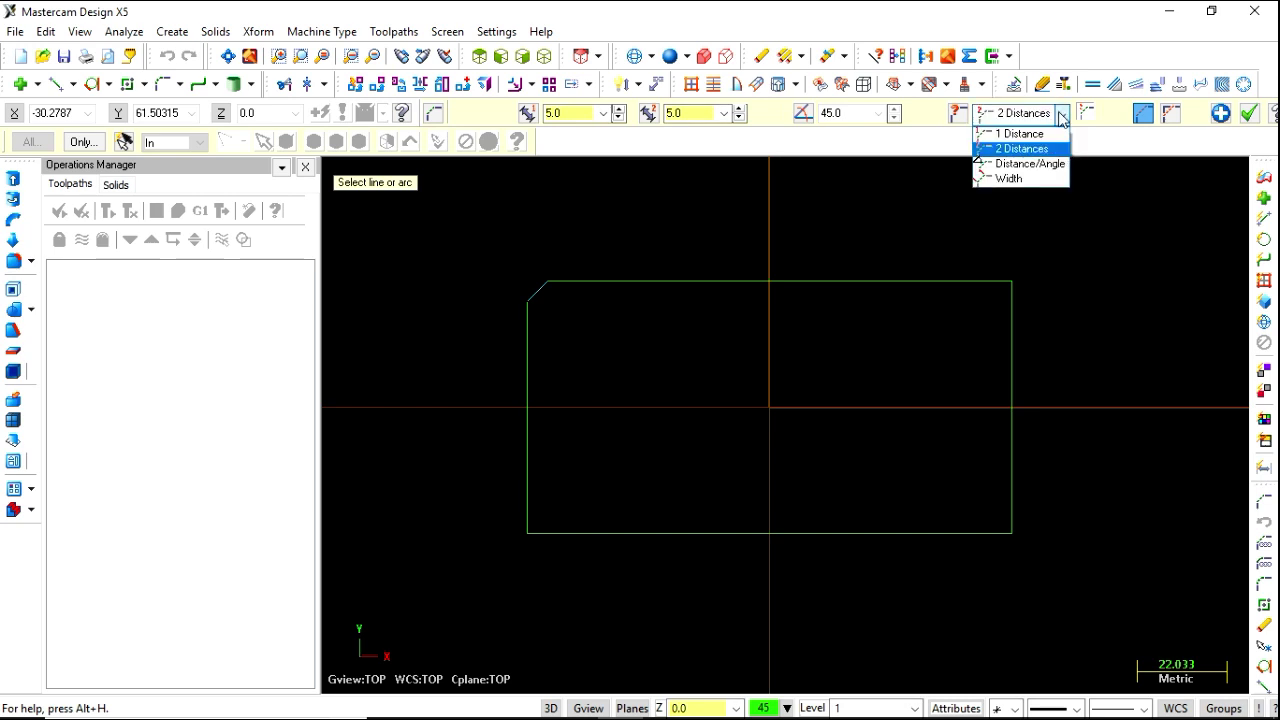
left_click(1033, 170)
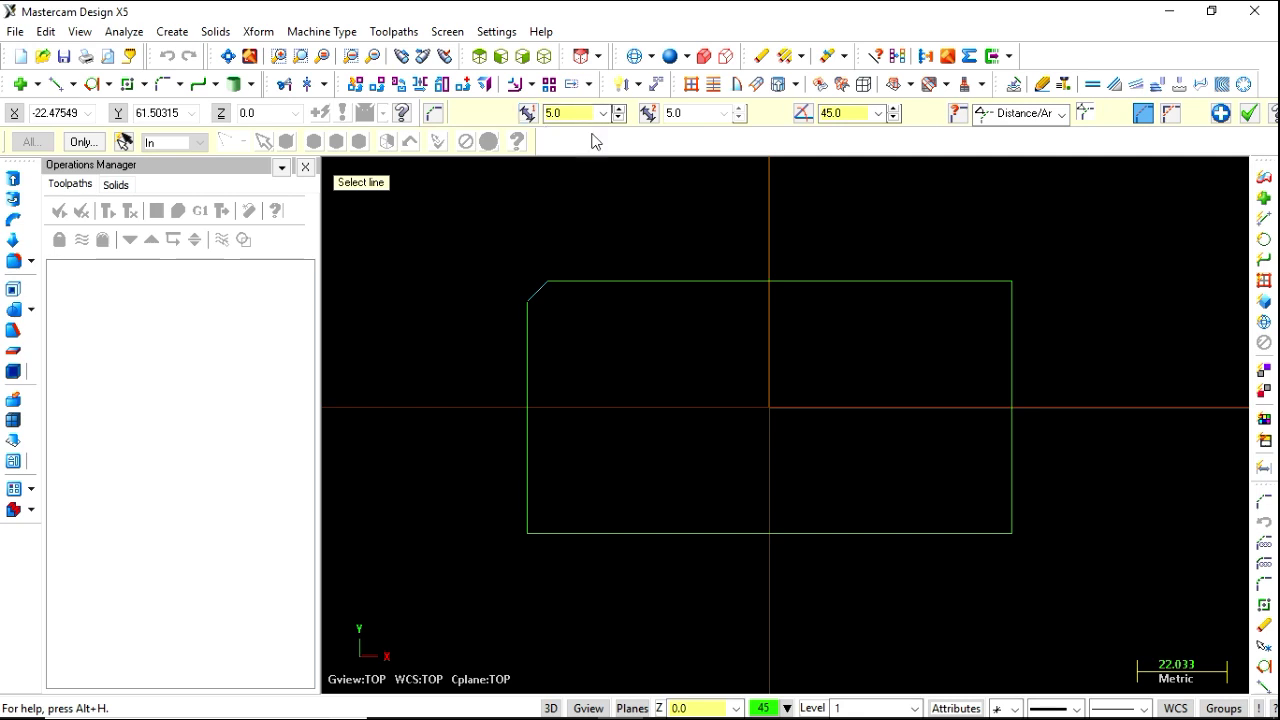
left_click_drag(850, 113, 780, 125)
type("50.0")
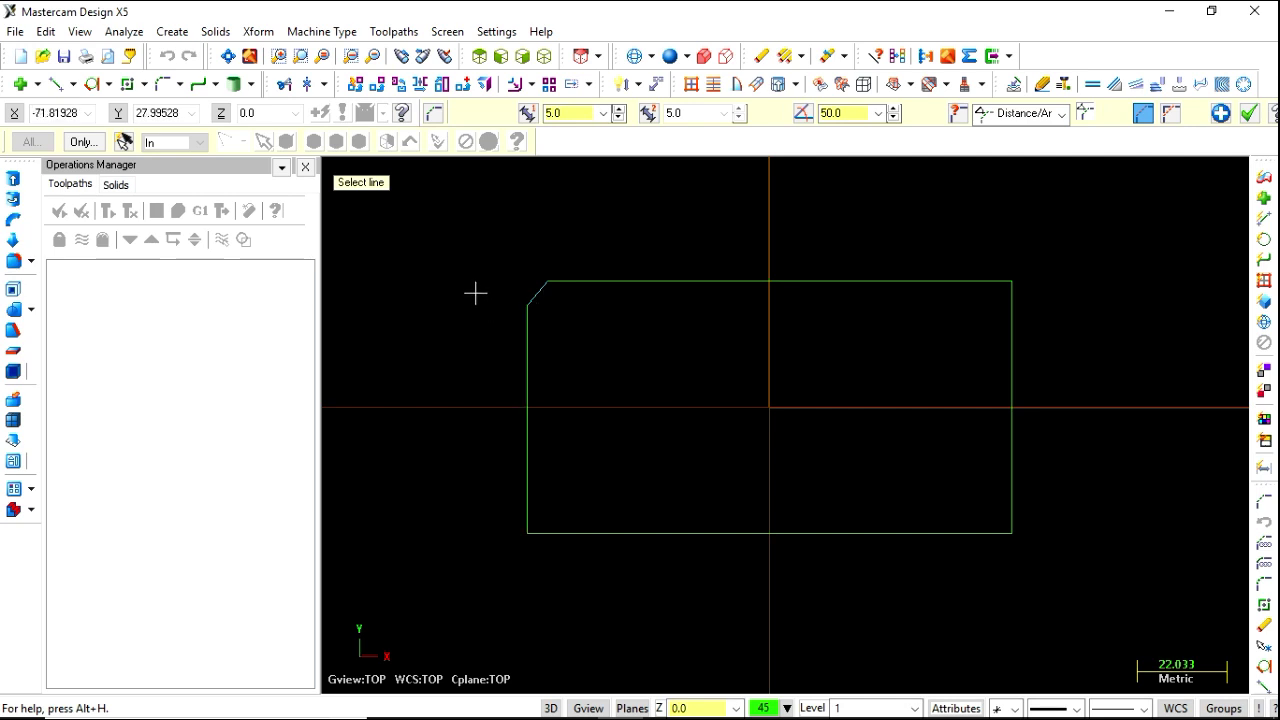
key("Escape")
left_click(174, 34)
mouse_move(202, 143)
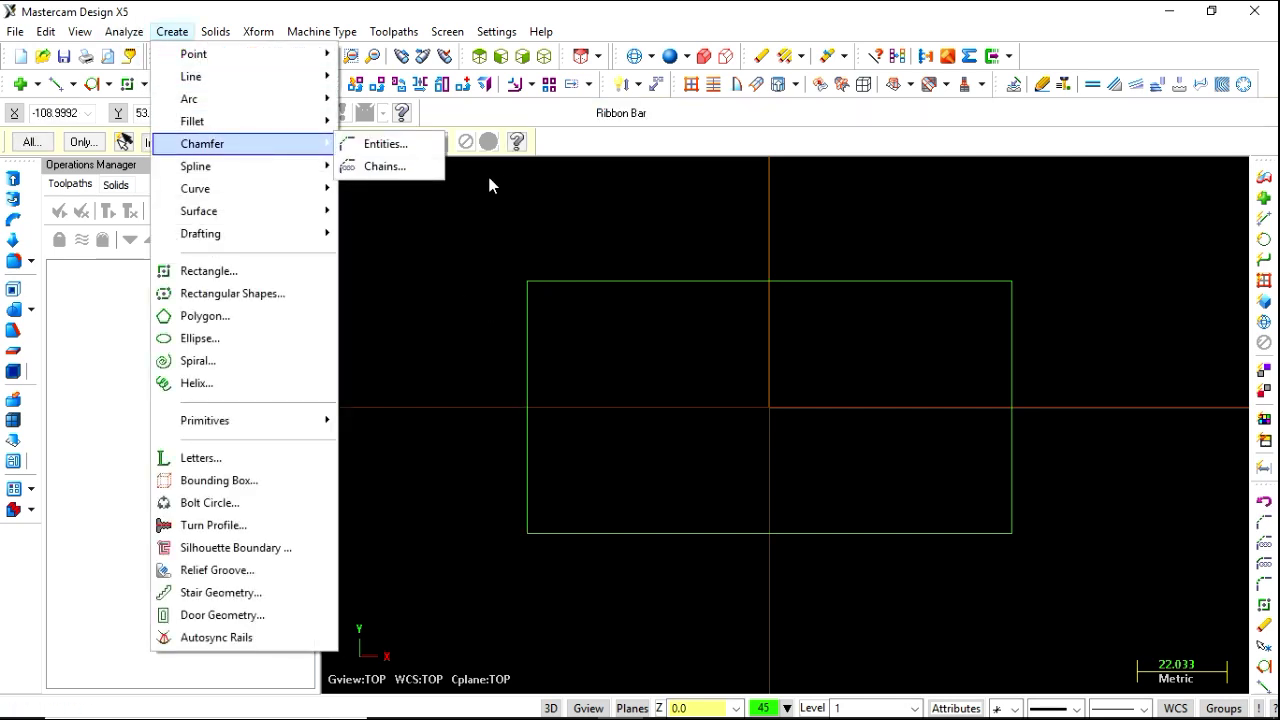
Chamfer all rectangle corners as one chain with width 10.0, accept, then delete it.
left_click(423, 171)
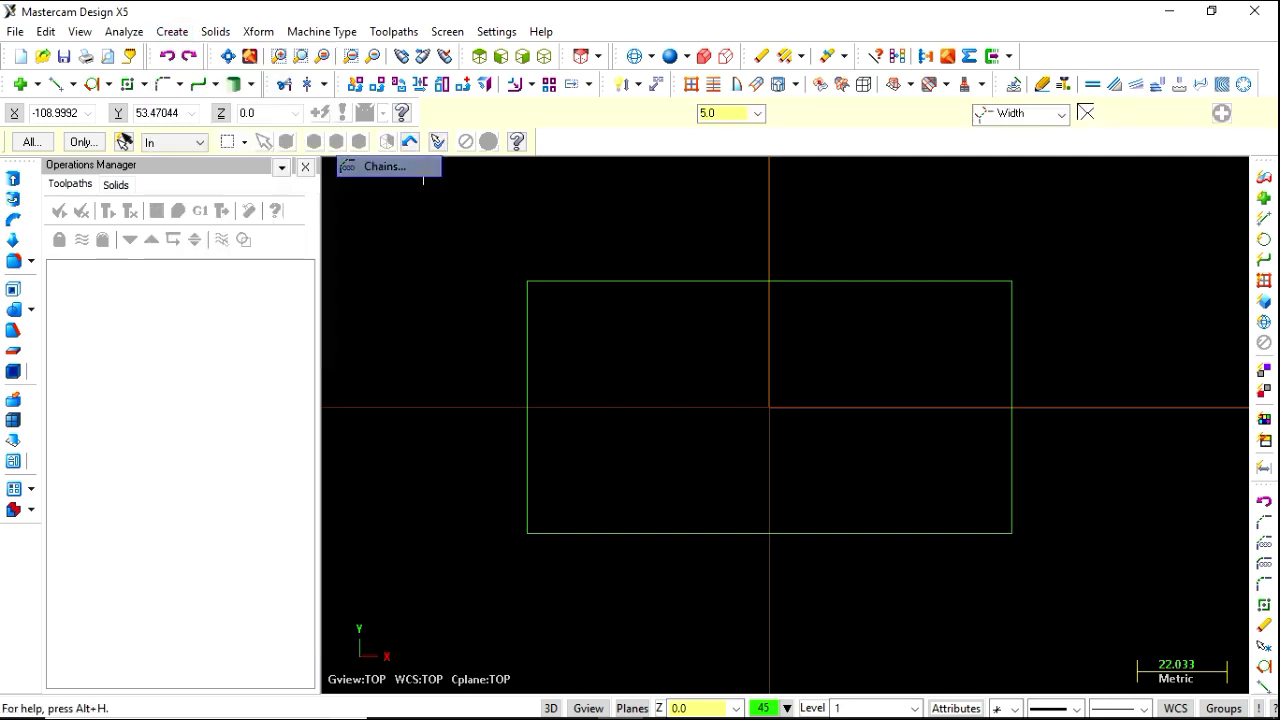
left_click(580, 281)
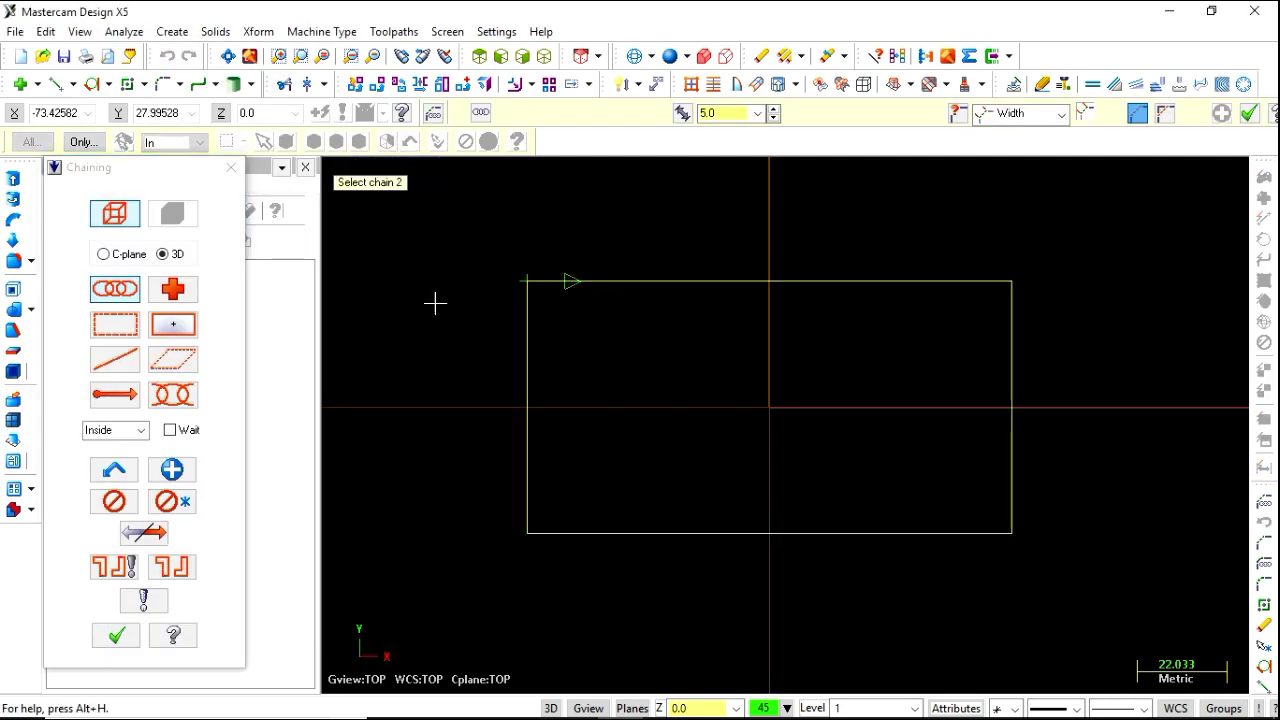
left_click(116, 636)
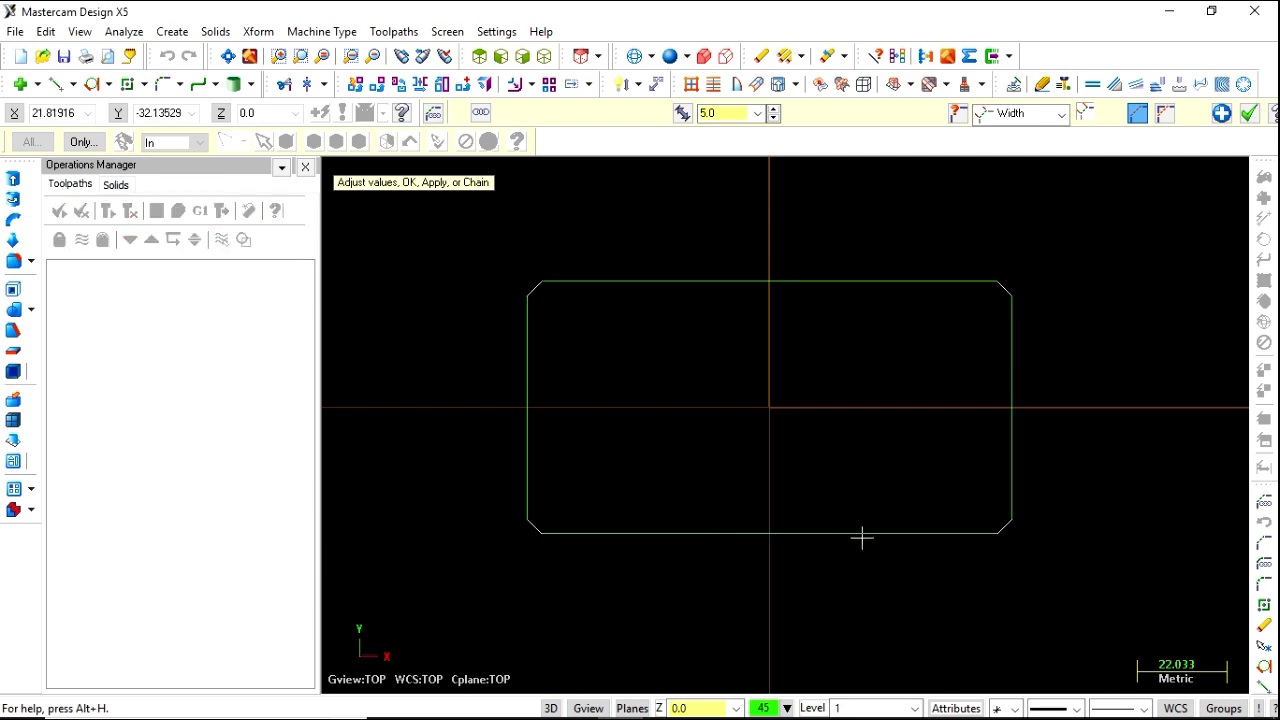
double_click(706, 110)
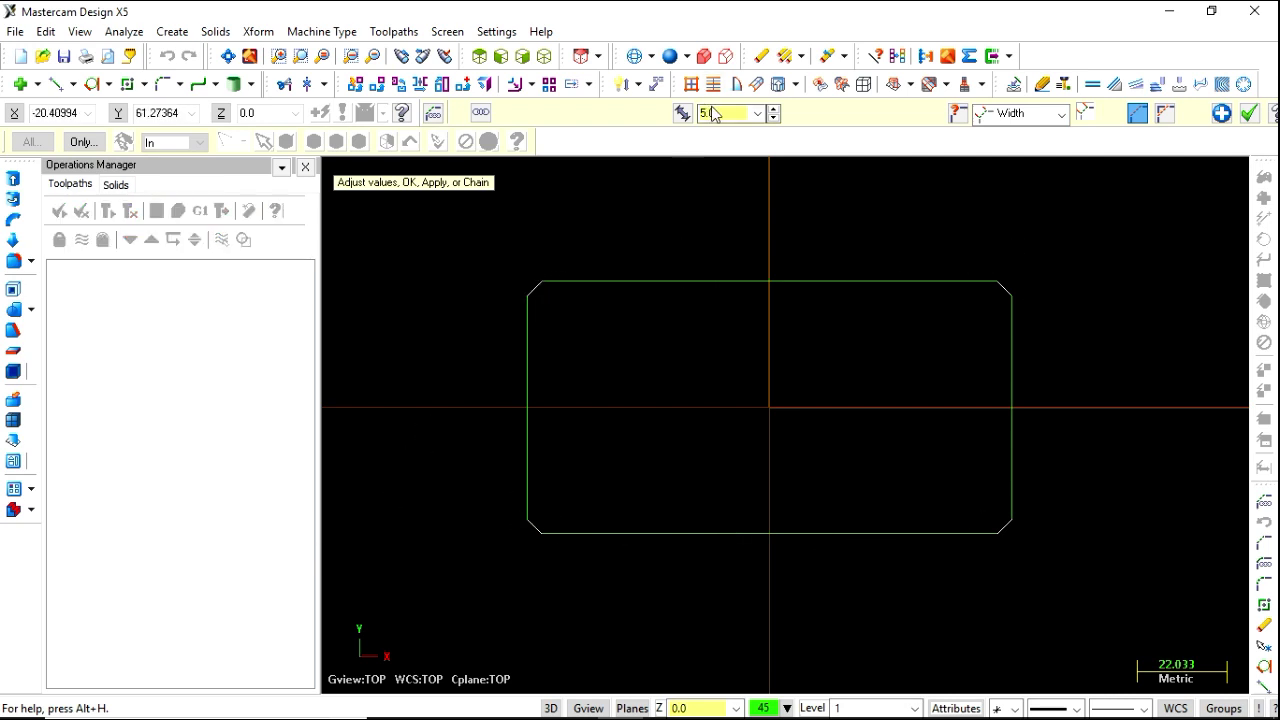
type("10")
key("Return")
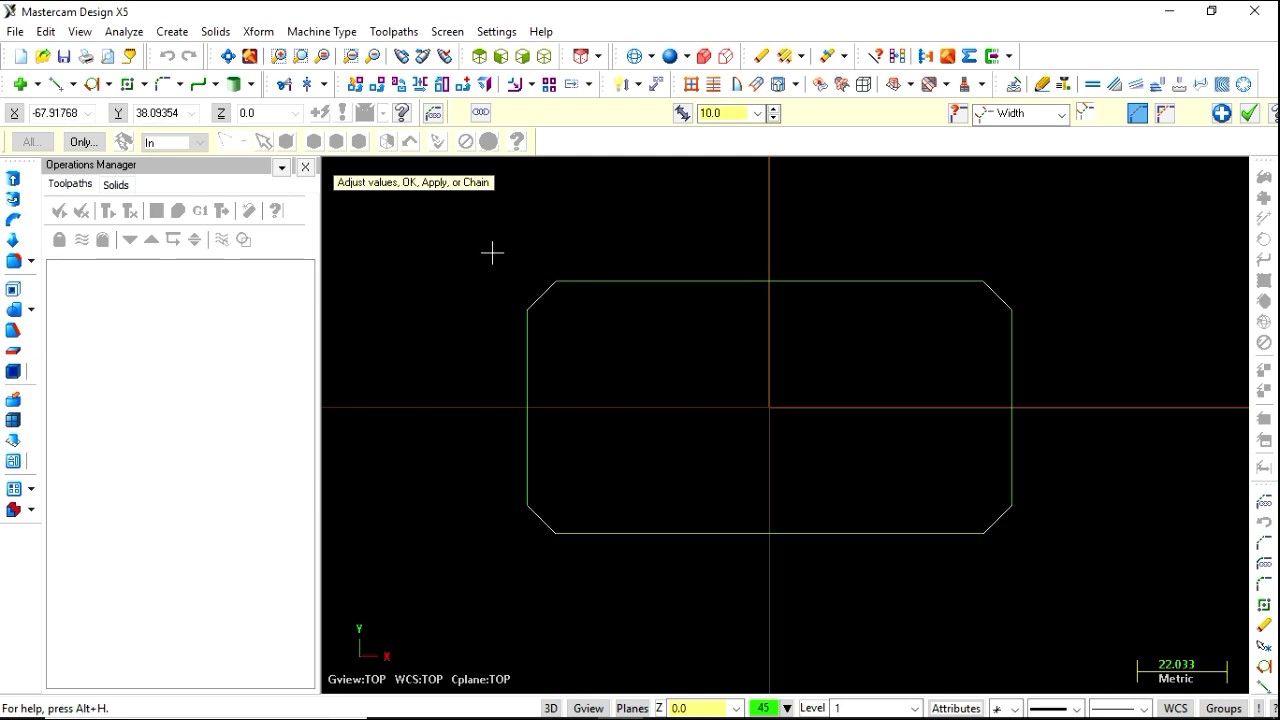
key("Return")
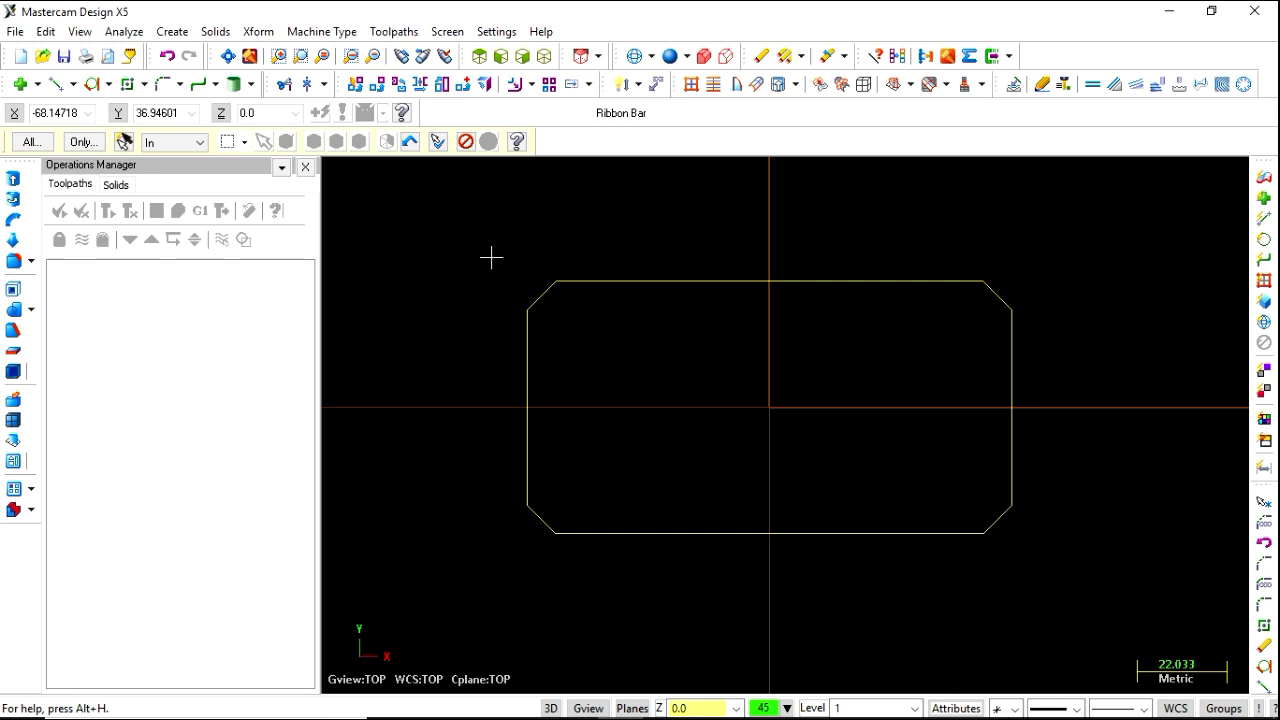
key("Delete")
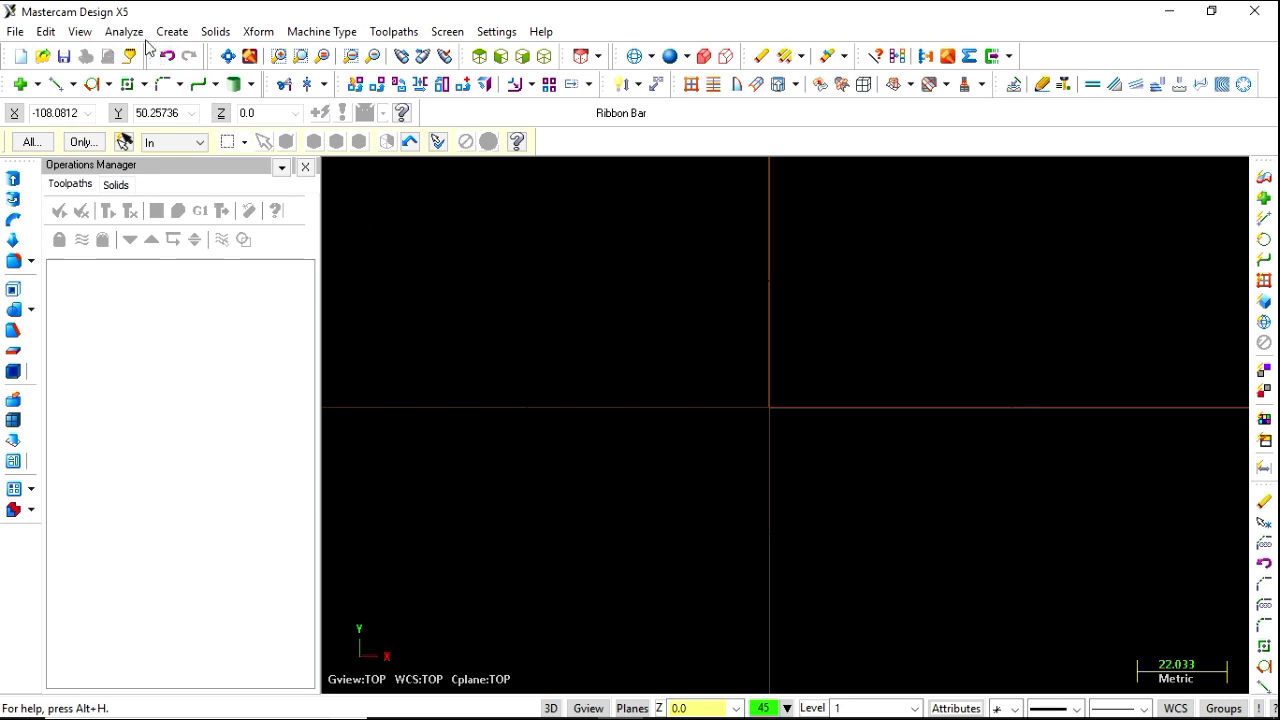
Draw a manual spline waving through seven points across the top of the view.
left_click(171, 32)
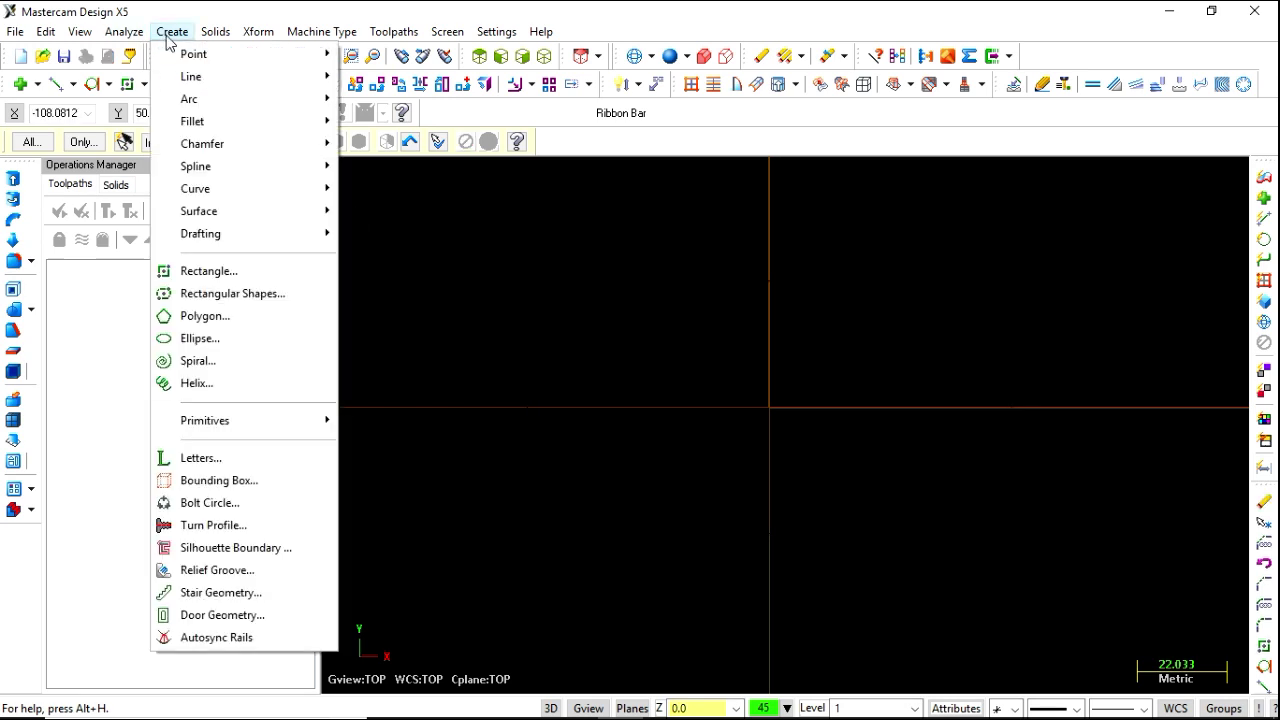
key("Escape")
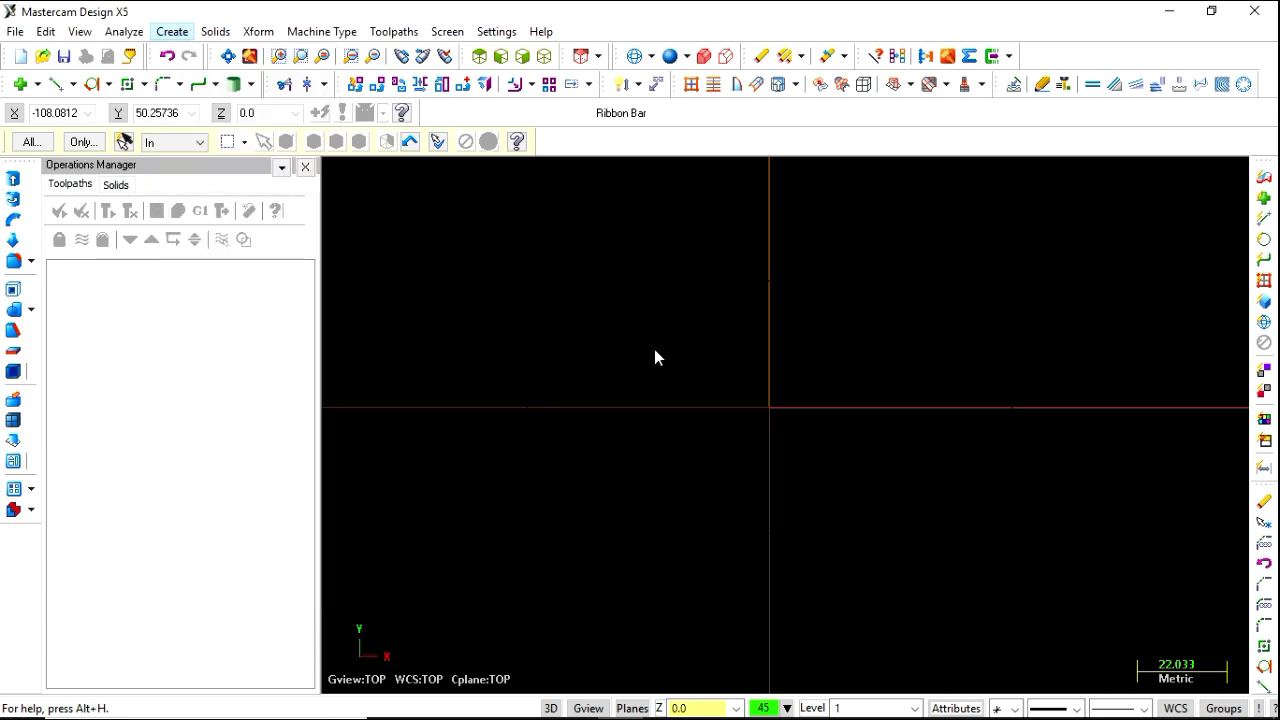
left_click(180, 34)
mouse_move(196, 166)
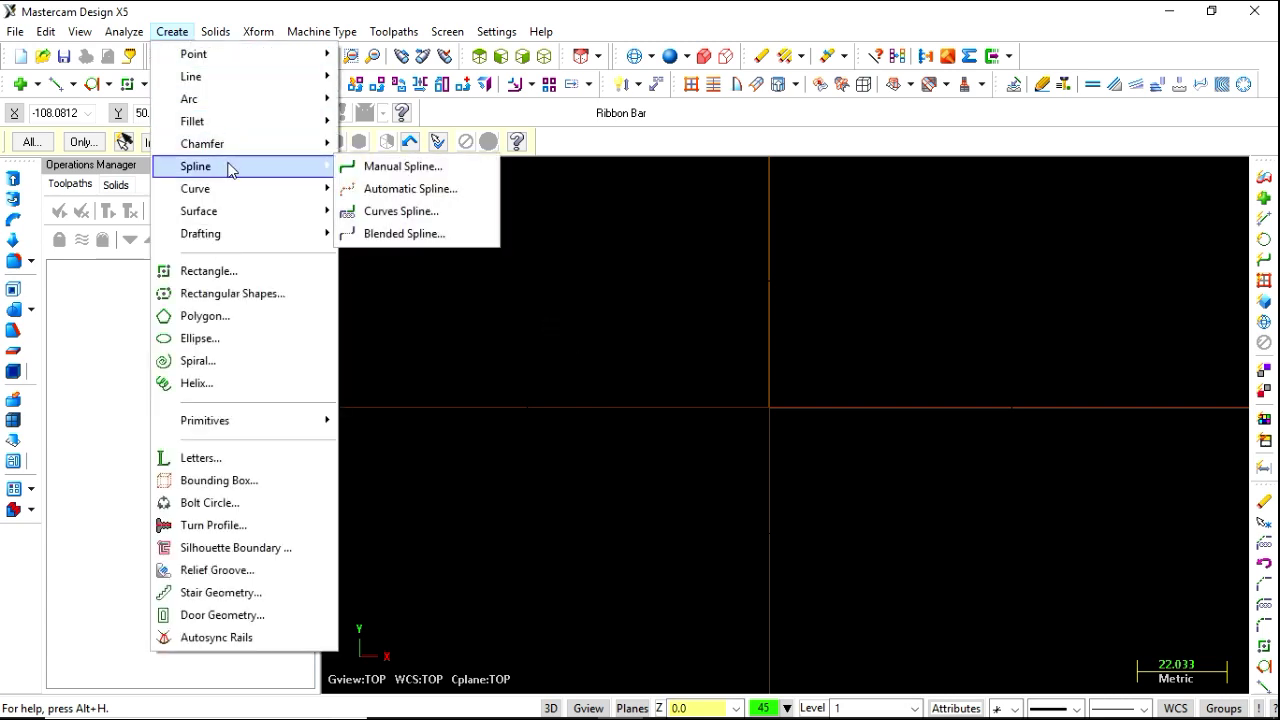
left_click(375, 175)
left_click(430, 294)
left_click(473, 210)
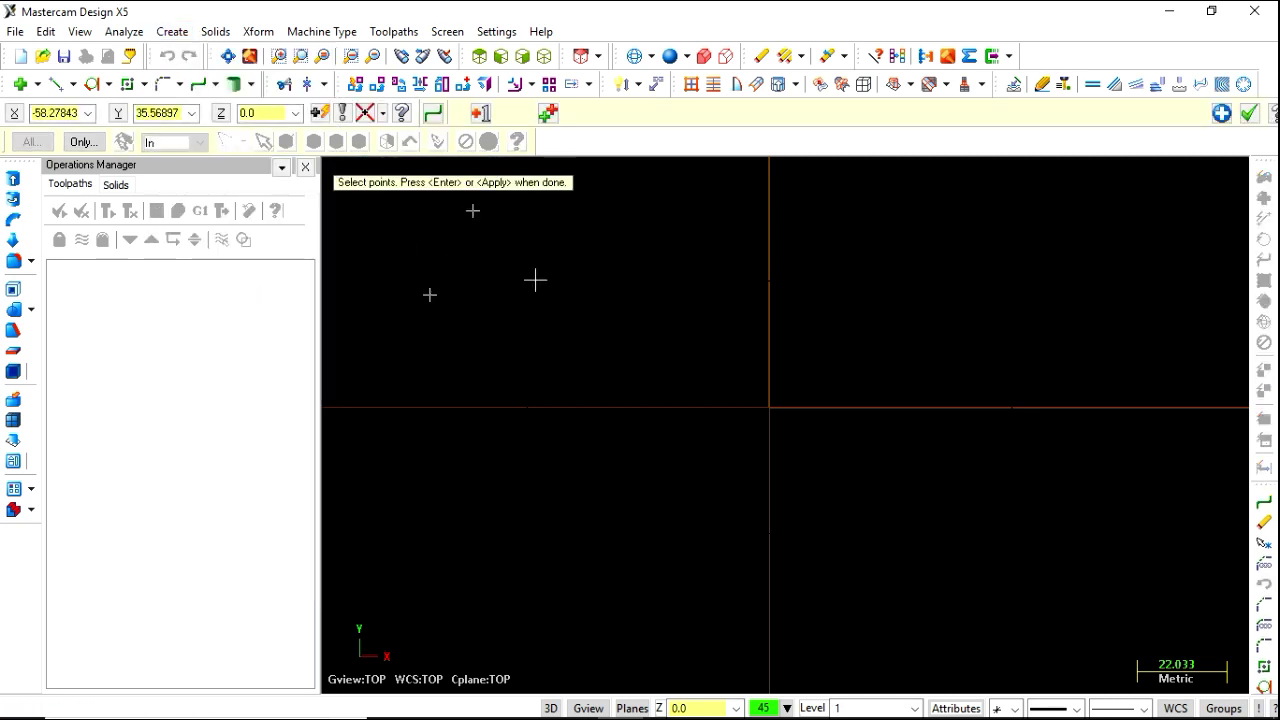
left_click(541, 293)
left_click(566, 213)
left_click(657, 276)
left_click(807, 180)
left_click(858, 252)
key("Return")
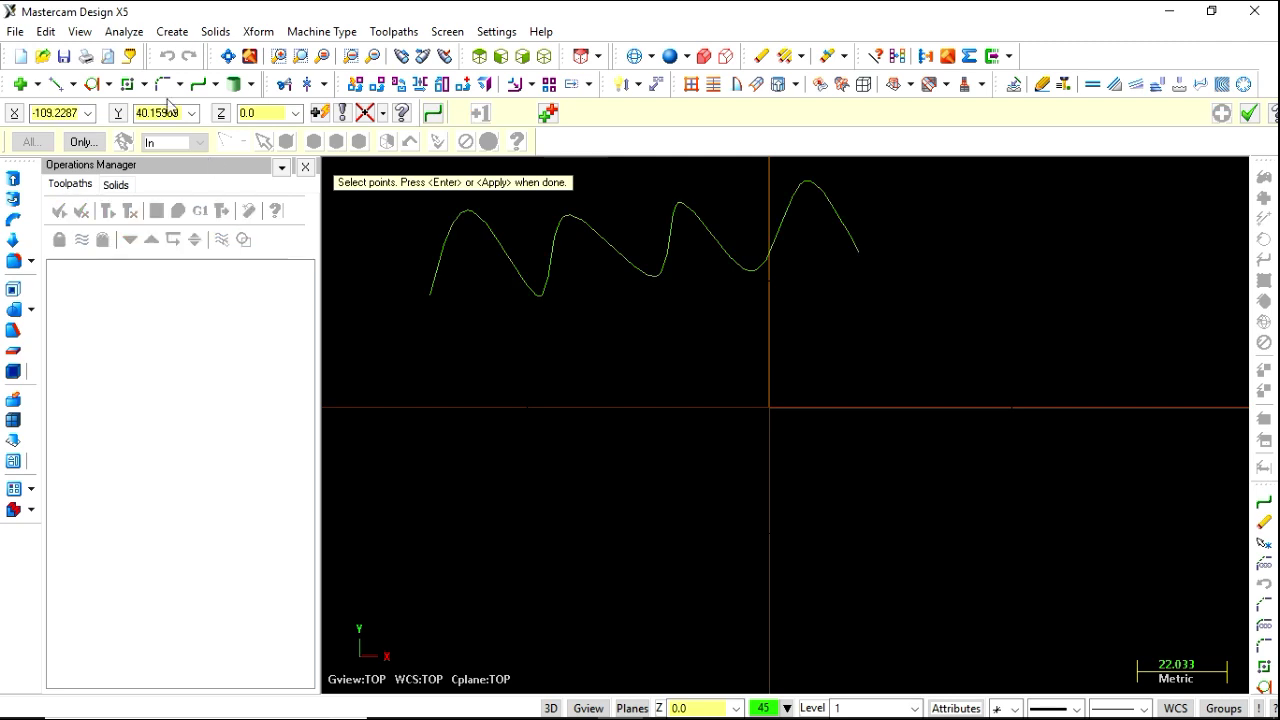
left_click(214, 31)
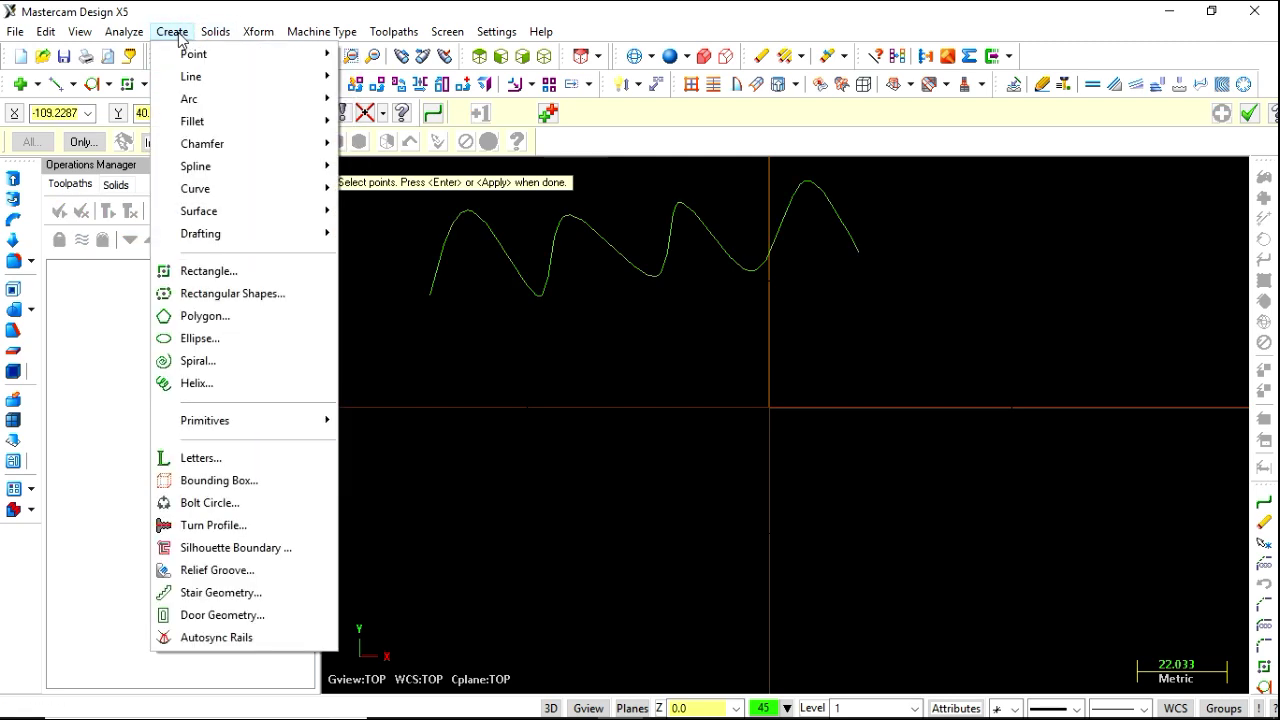
mouse_move(196, 166)
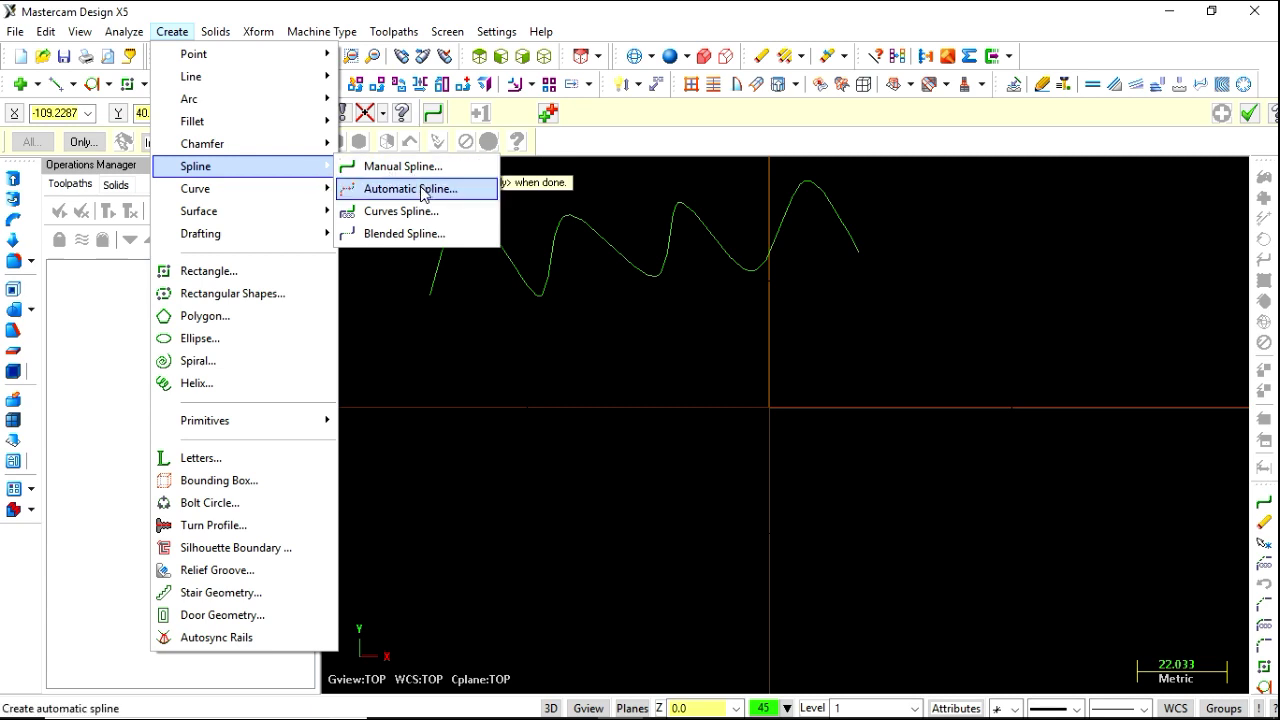
mouse_move(172, 31)
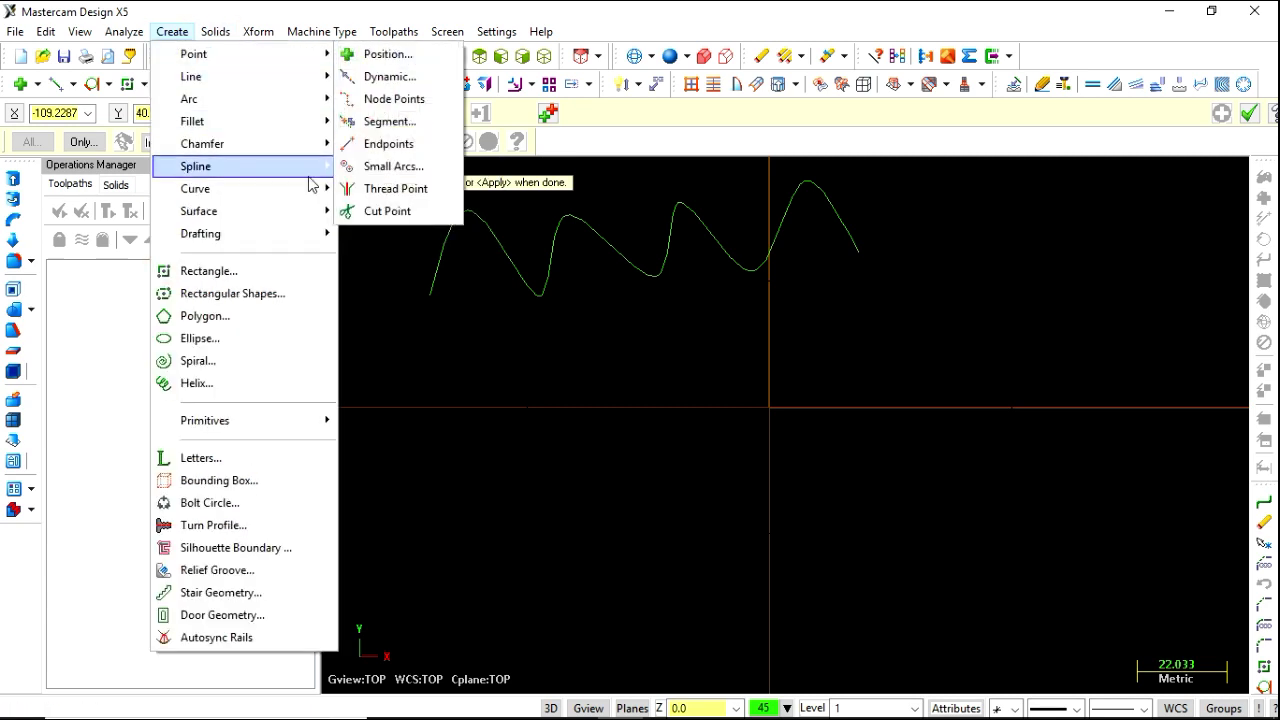
Place six points below the wavy curve, the last two rising on the right.
left_click(386, 54)
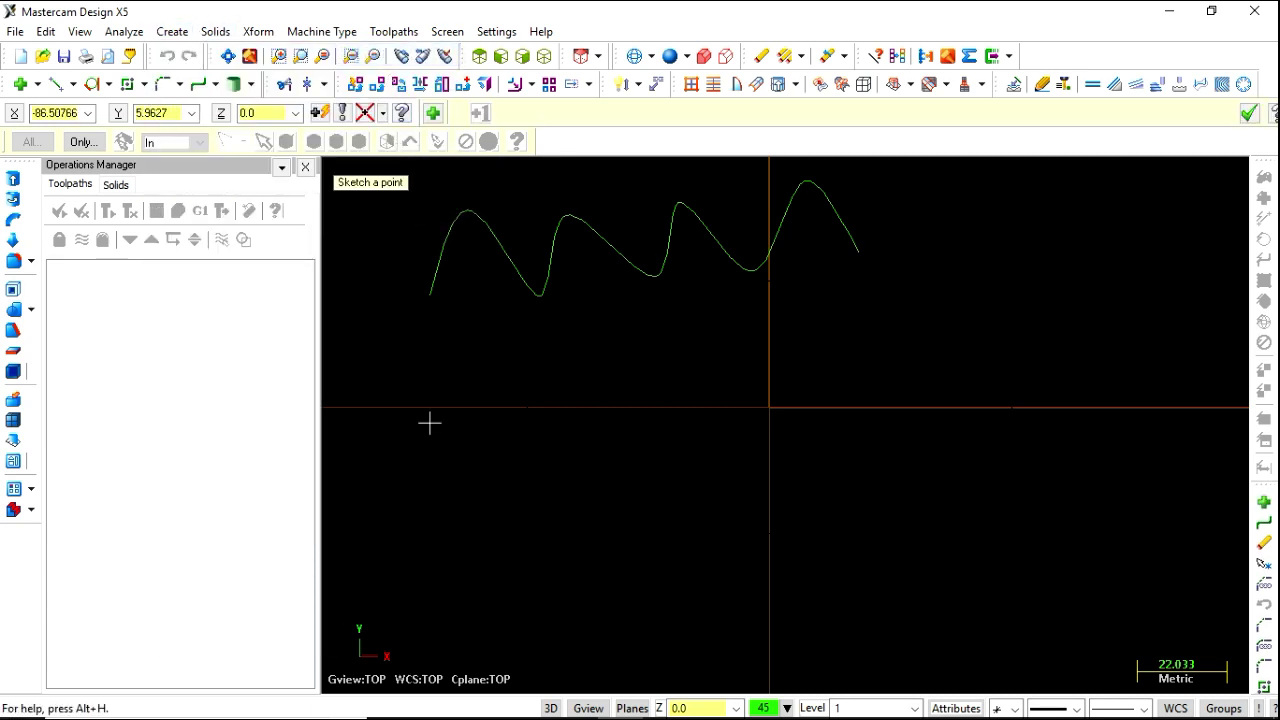
left_click(451, 457)
left_click(608, 378)
left_click(784, 422)
left_click(897, 493)
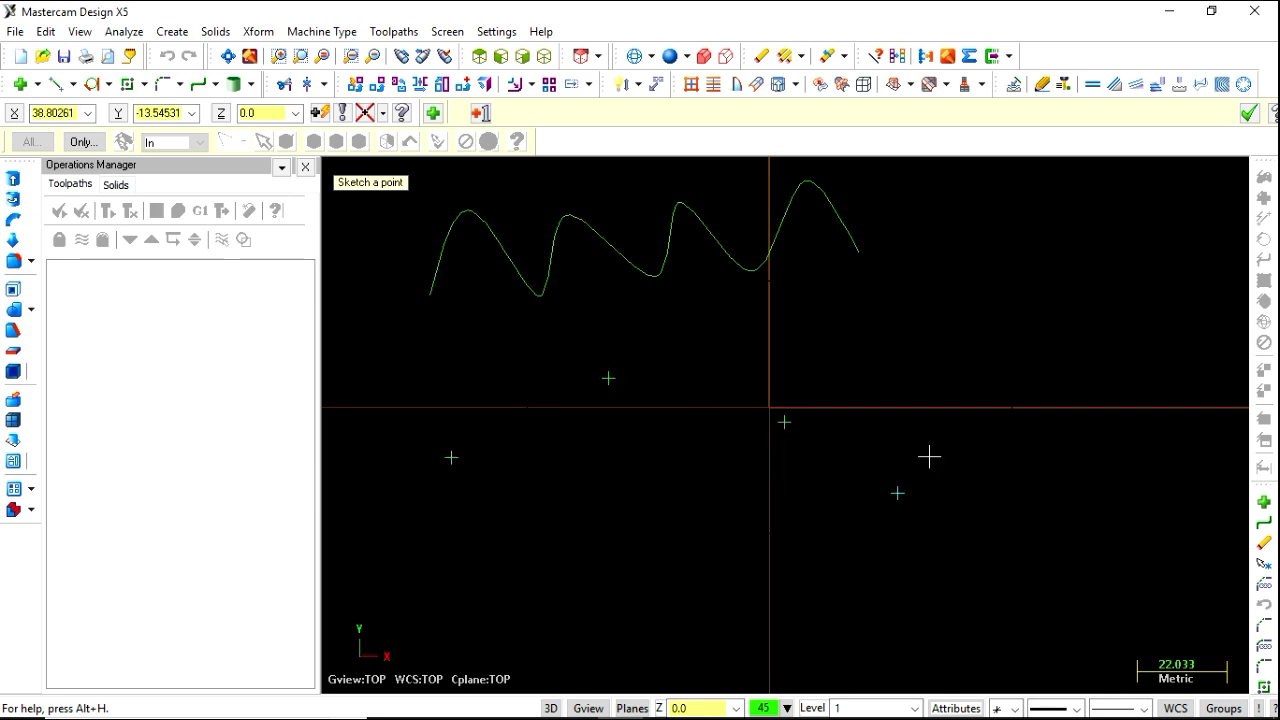
left_click(936, 419)
left_click(942, 325)
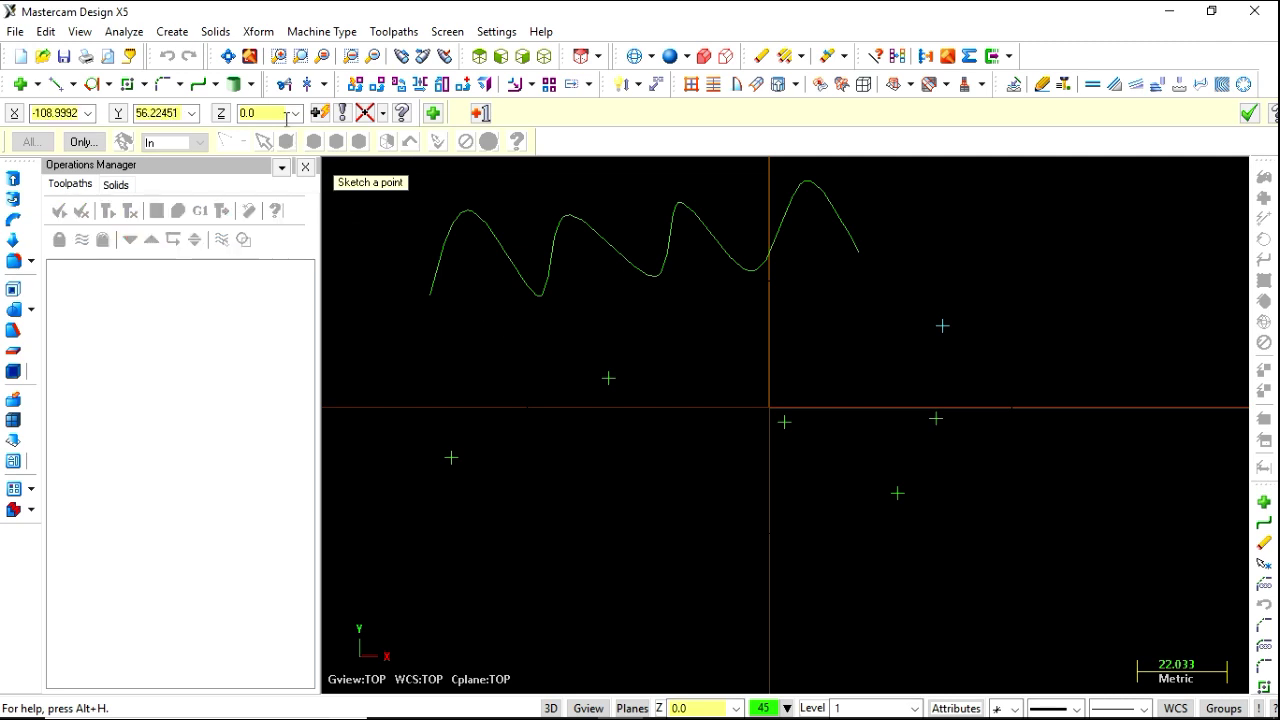
Fit two automatic splines, each through three of the placed points, left and right.
left_click(215, 31)
mouse_move(172, 31)
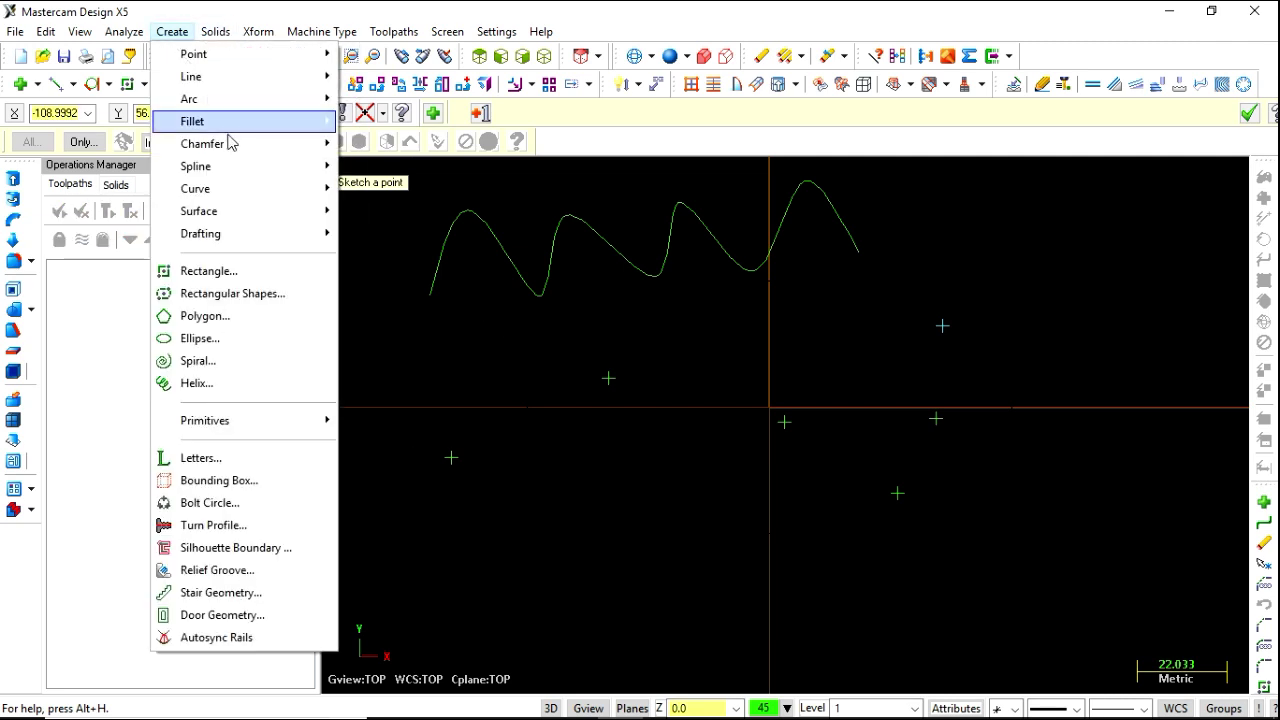
left_click(424, 188)
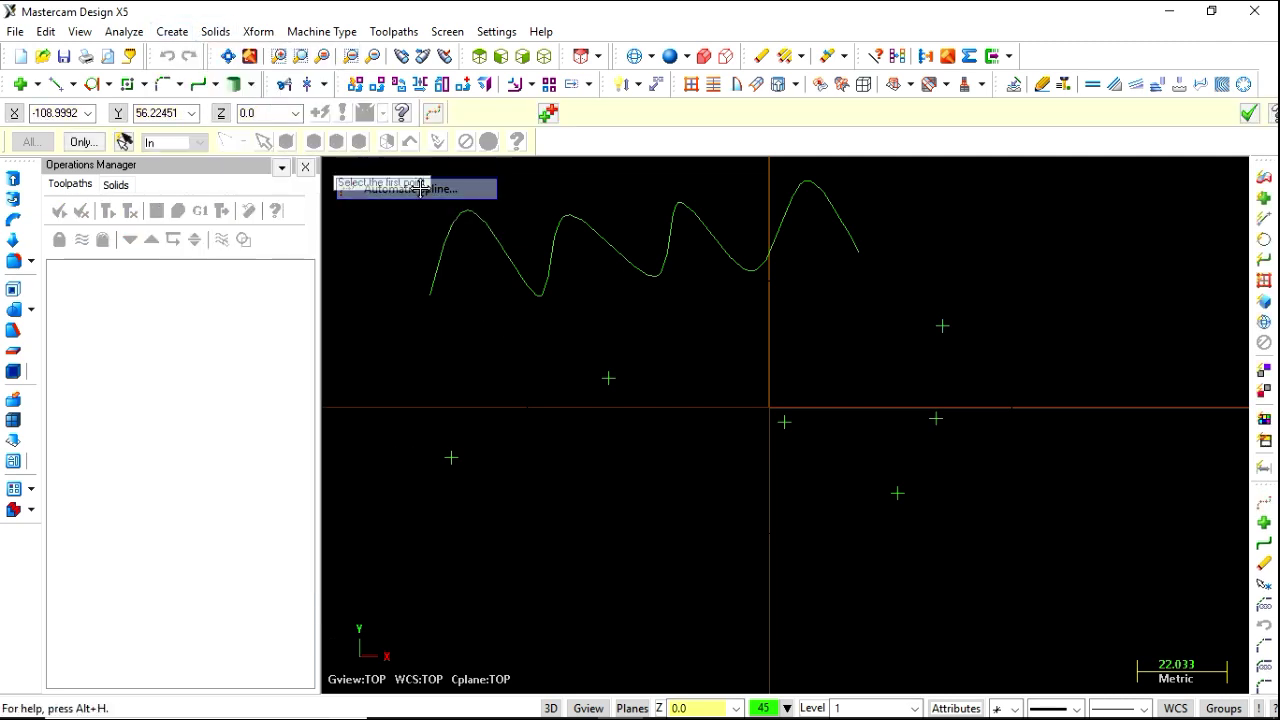
left_click(451, 457)
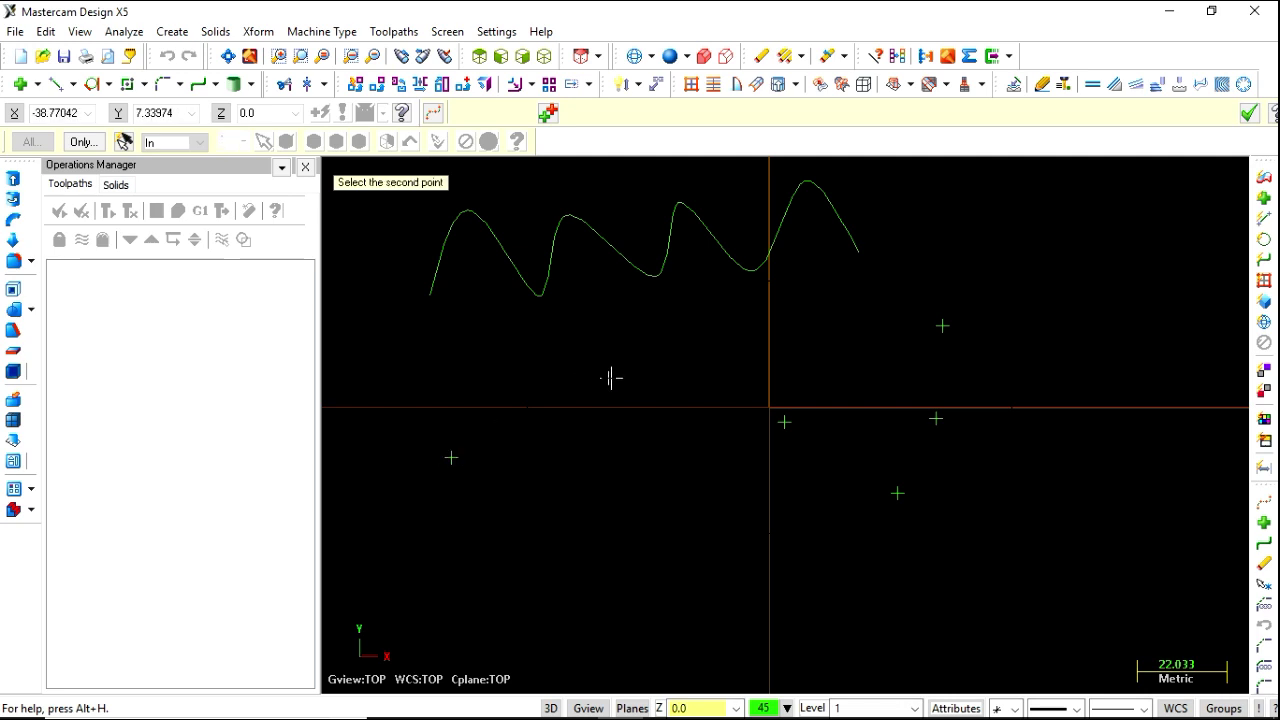
left_click(612, 378)
left_click(784, 422)
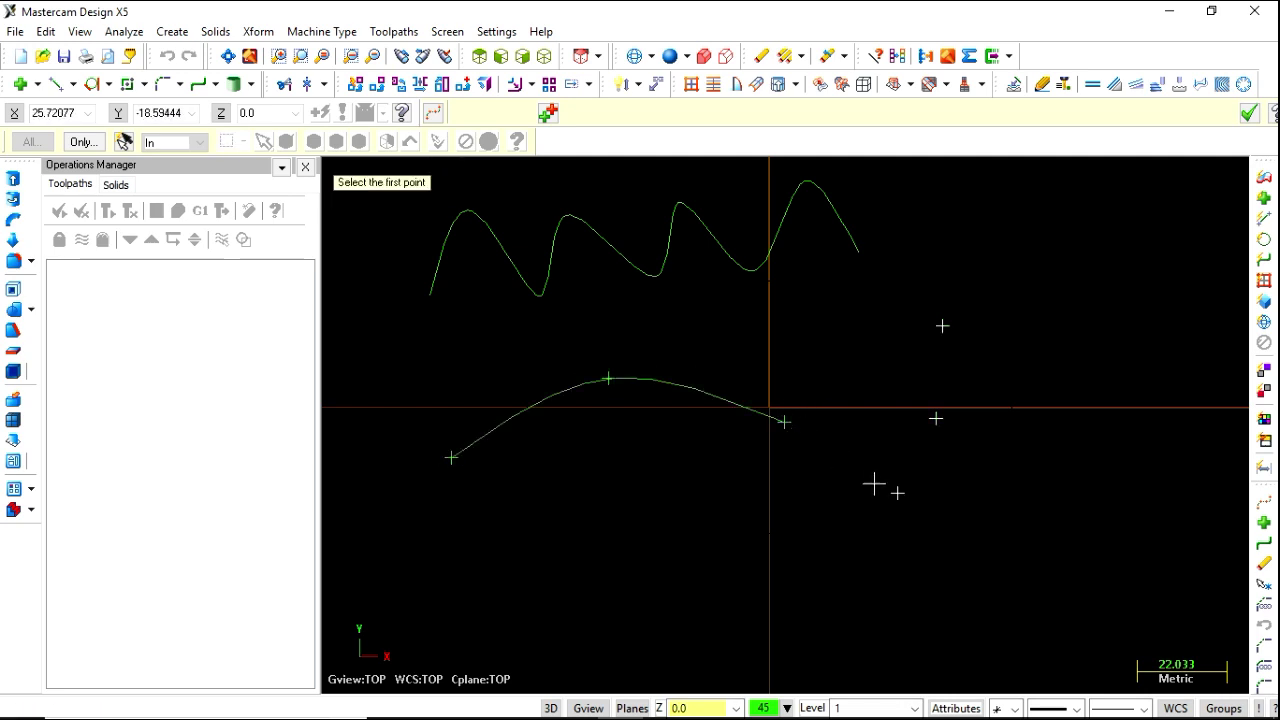
left_click(897, 492)
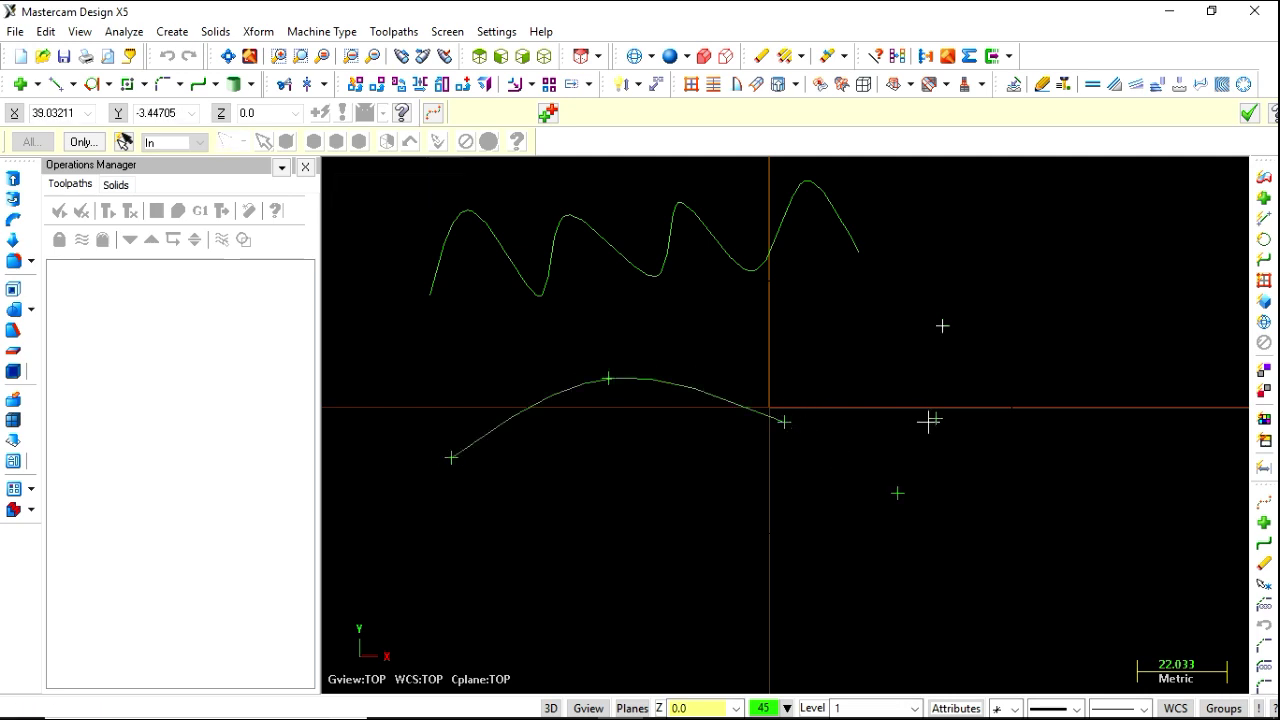
left_click(933, 419)
left_click(942, 325)
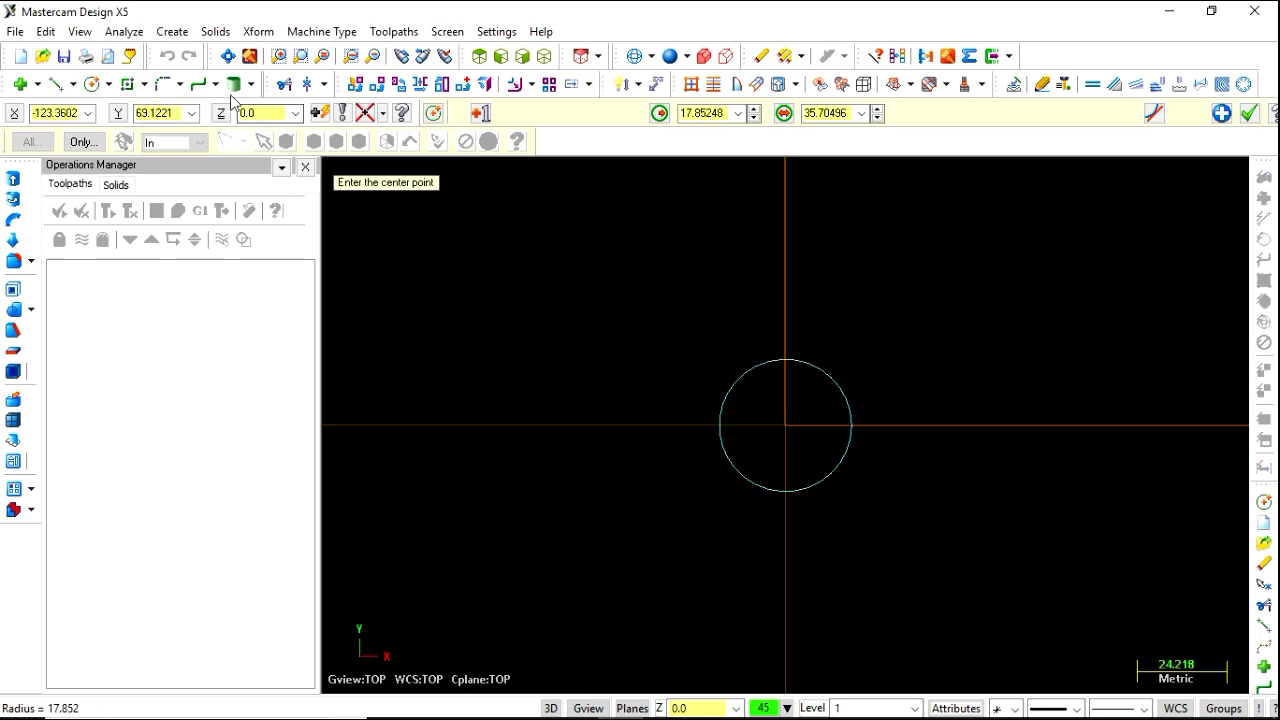
Open the Create menu to start drawing the circle and the crossing lines.
left_click(172, 31)
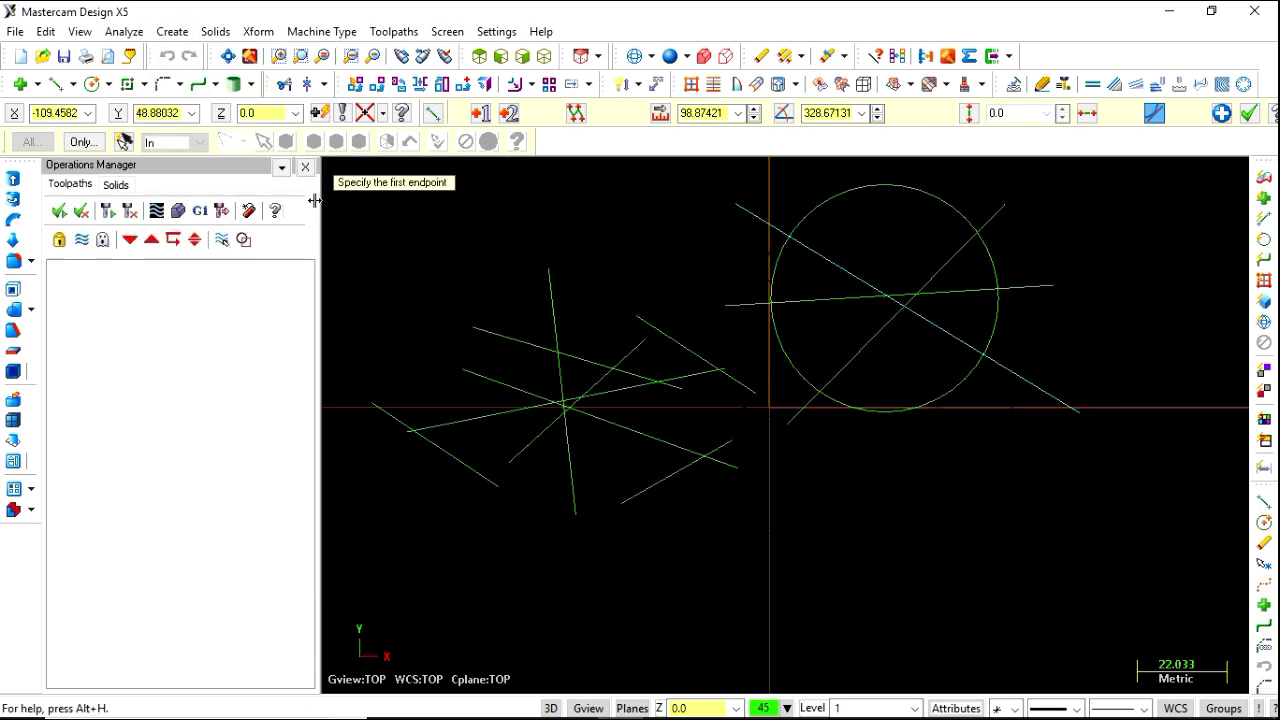
With Divide/Delete, remove the vertical line's top, two line ends, and three circle arcs between intersections.
left_click(285, 86)
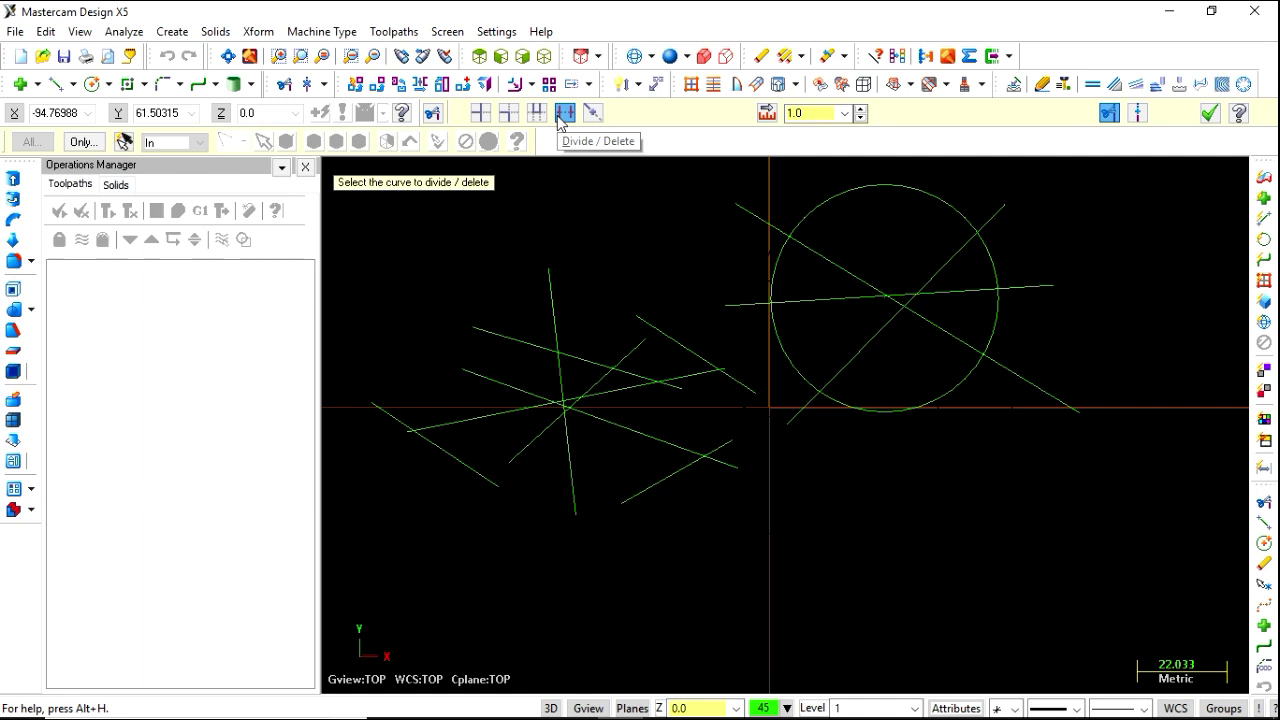
left_click(551, 285)
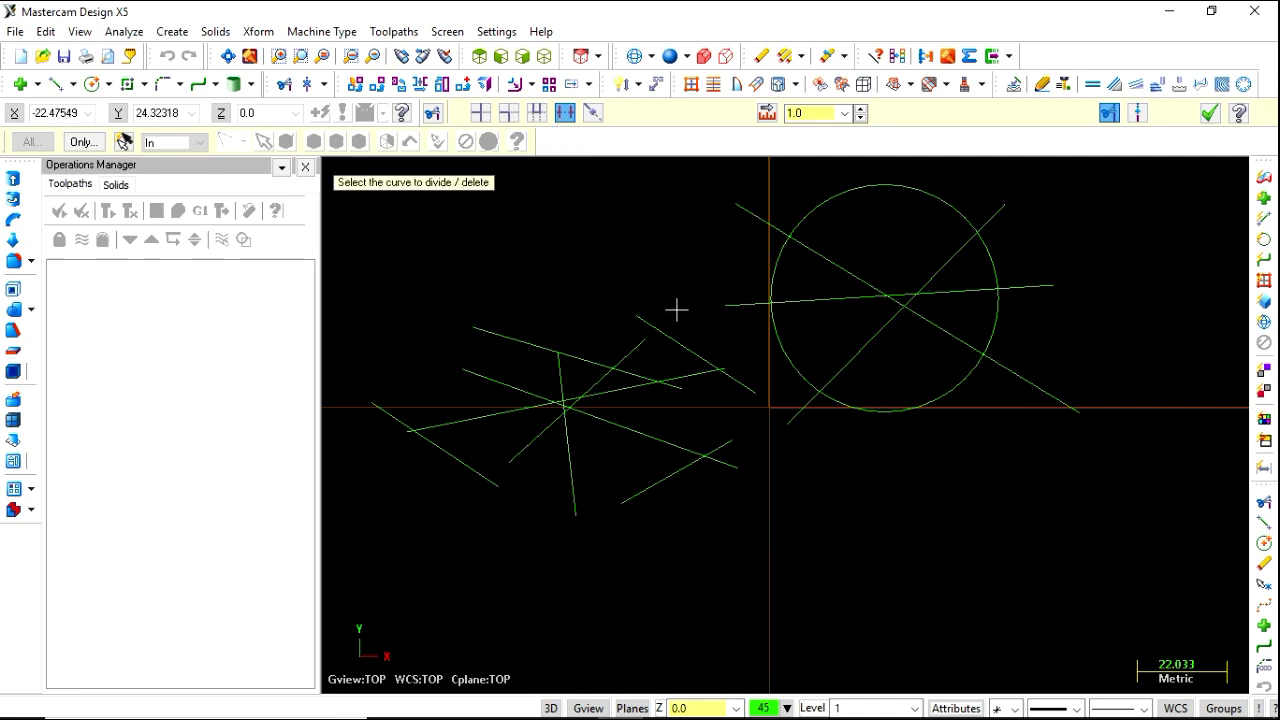
left_click(500, 337)
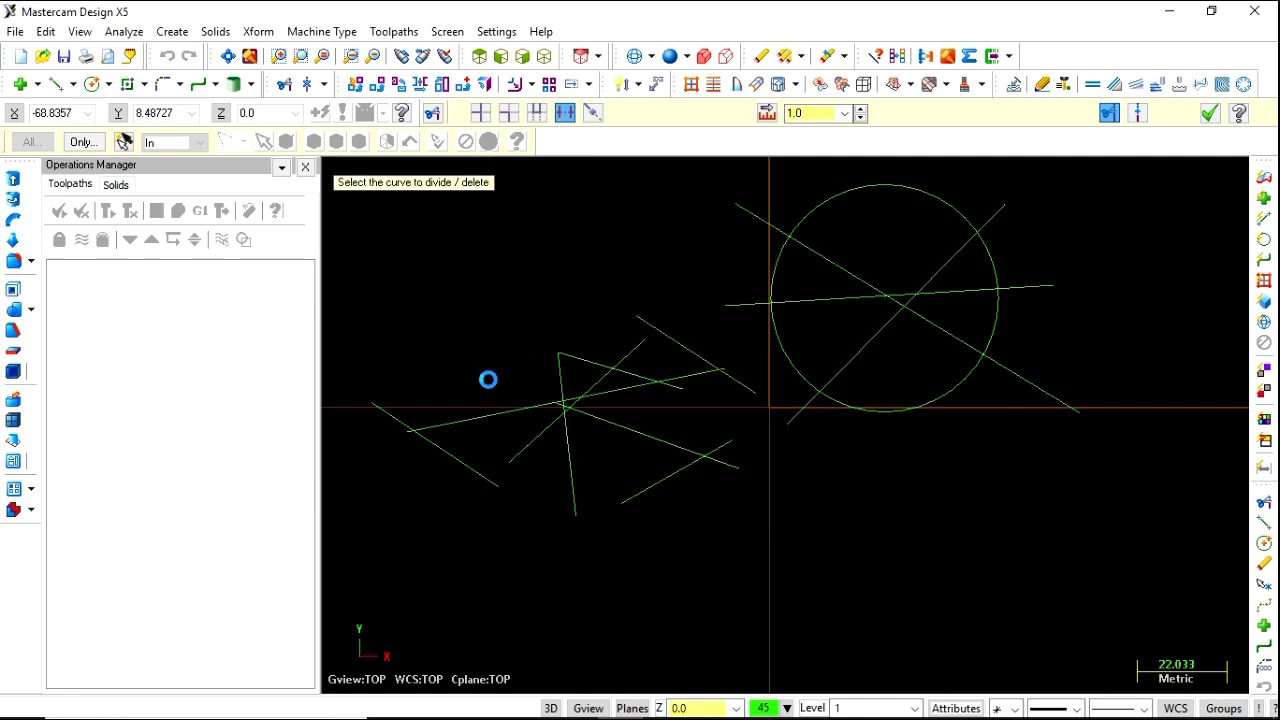
left_click(486, 418)
left_click(779, 340)
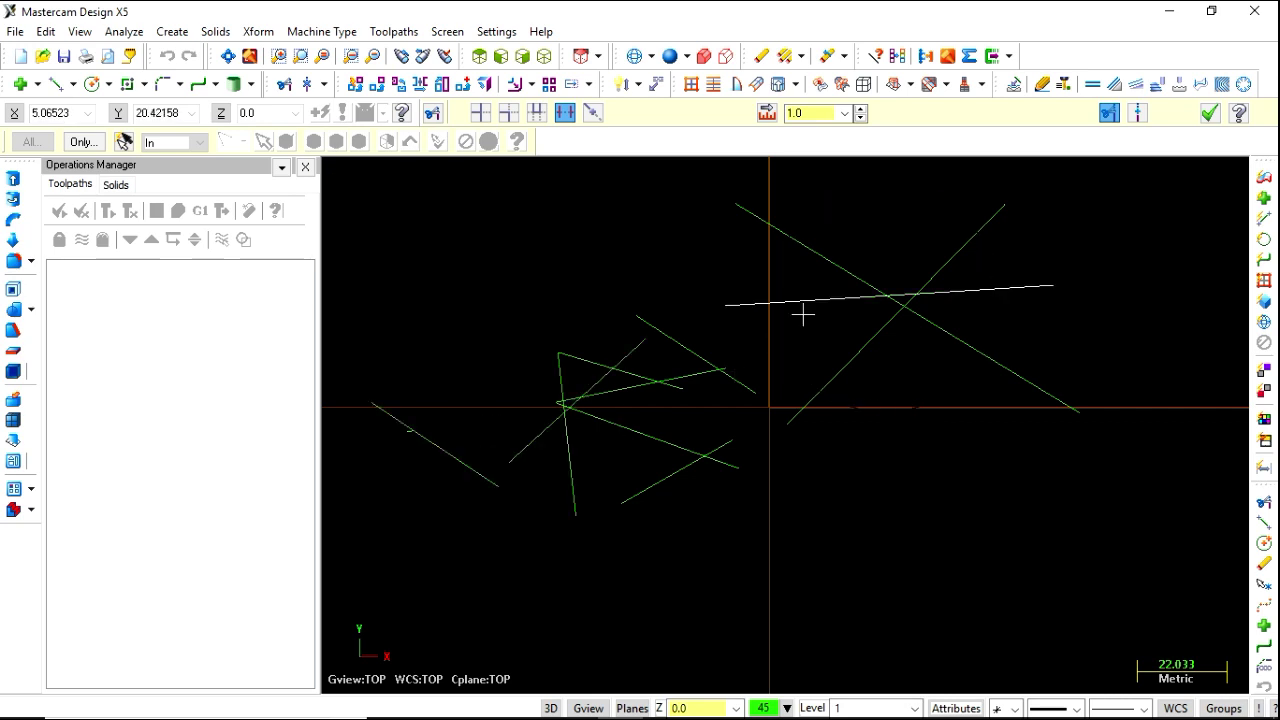
left_click(823, 206)
left_click(990, 252)
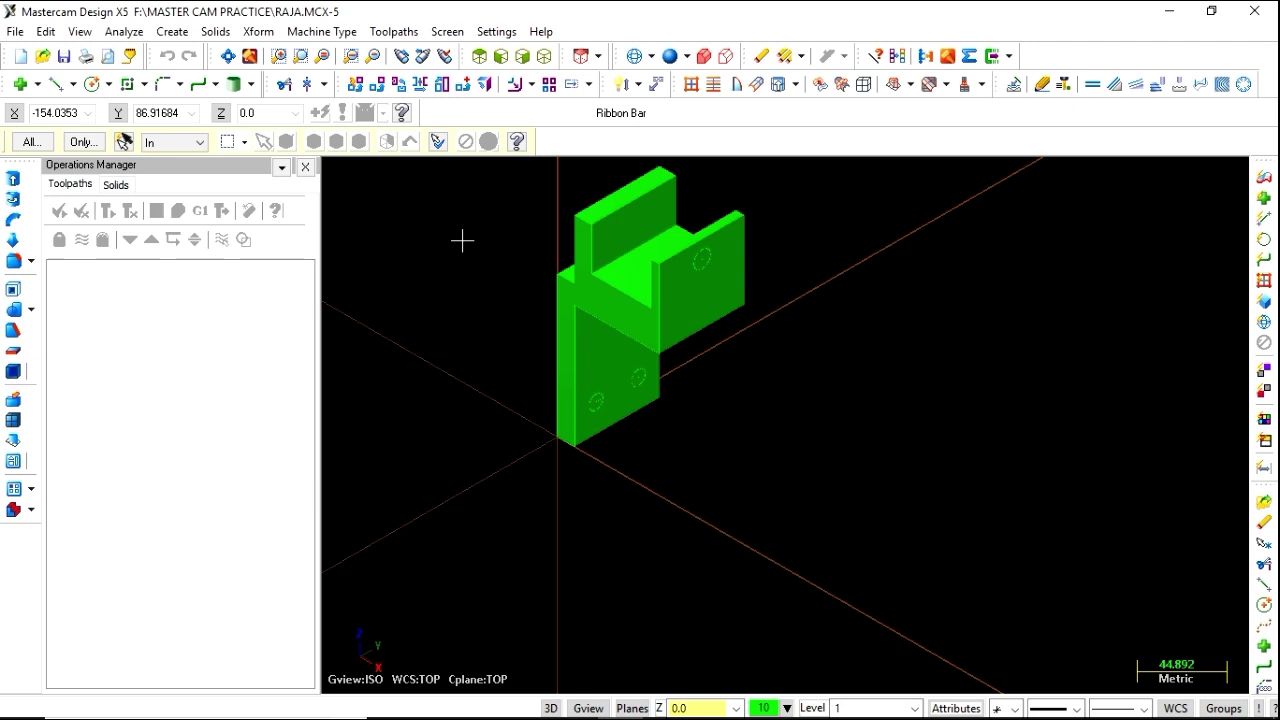
Open the Create menu over the RAJA.MCX-5 bracket to browse the Arc commands.
left_click(184, 37)
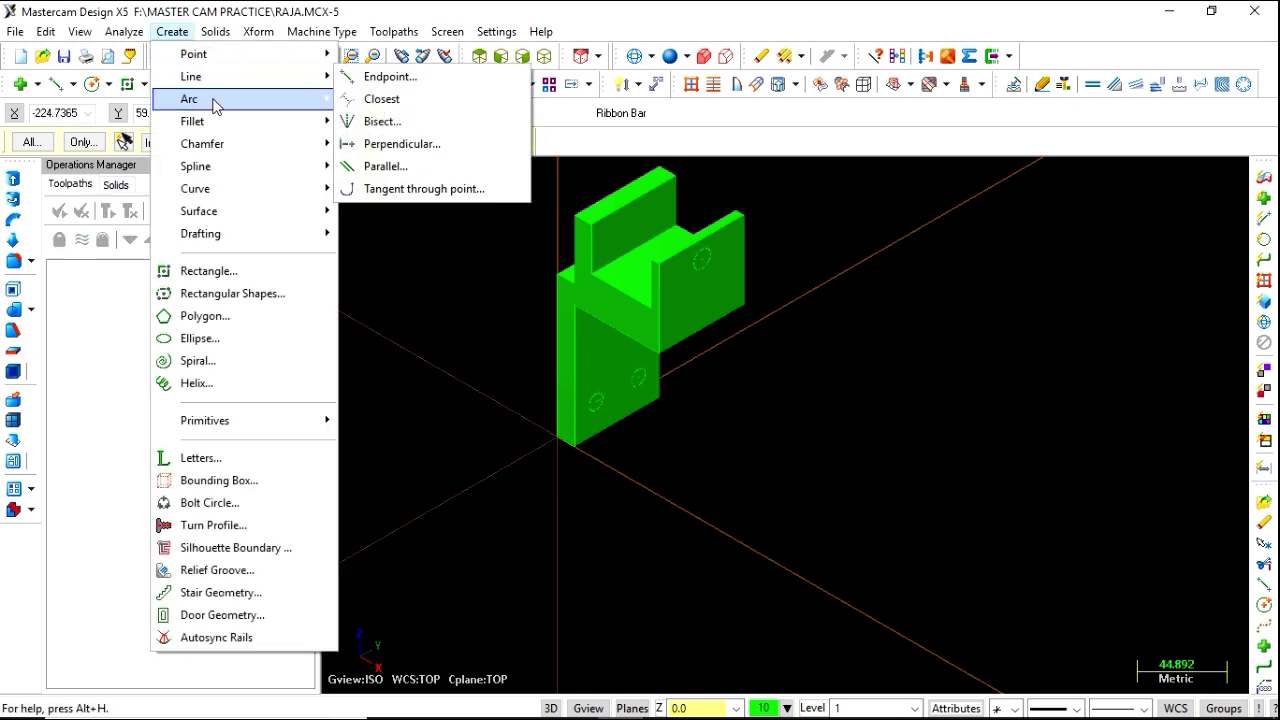